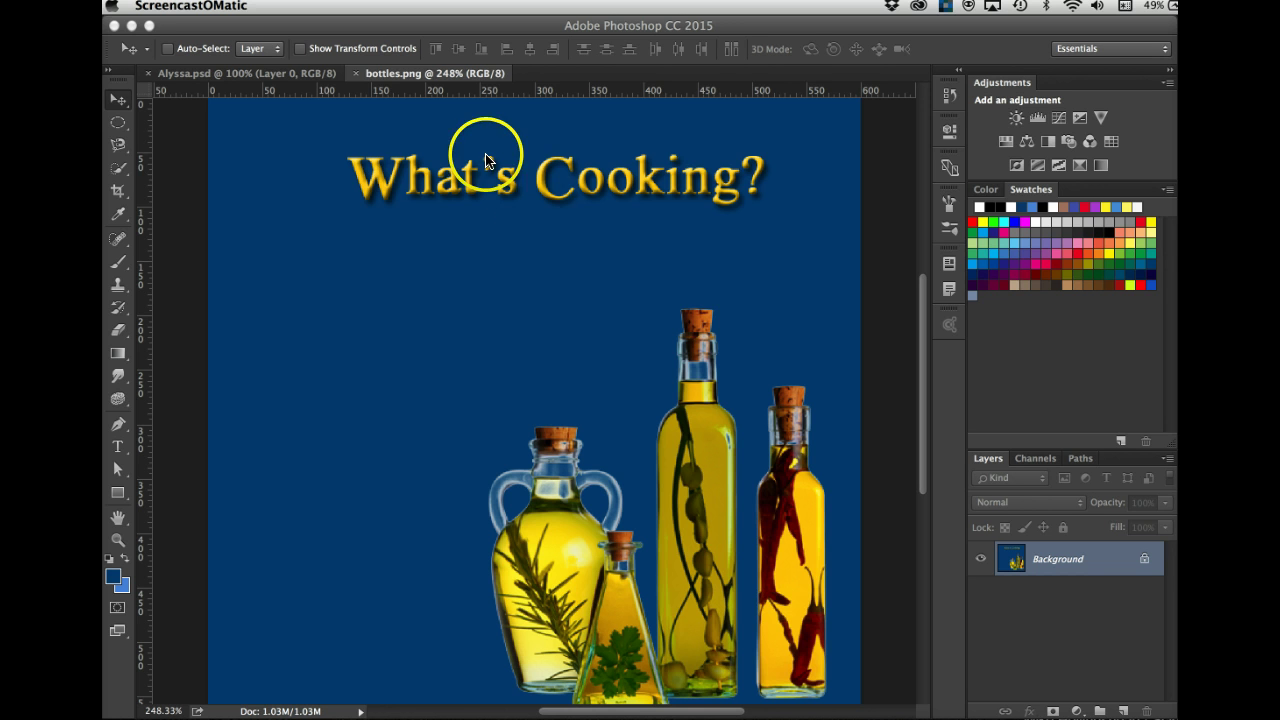
Step: Open the Color Range selection for the bottles image and move its dialog clear of the picture
click(346, 203)
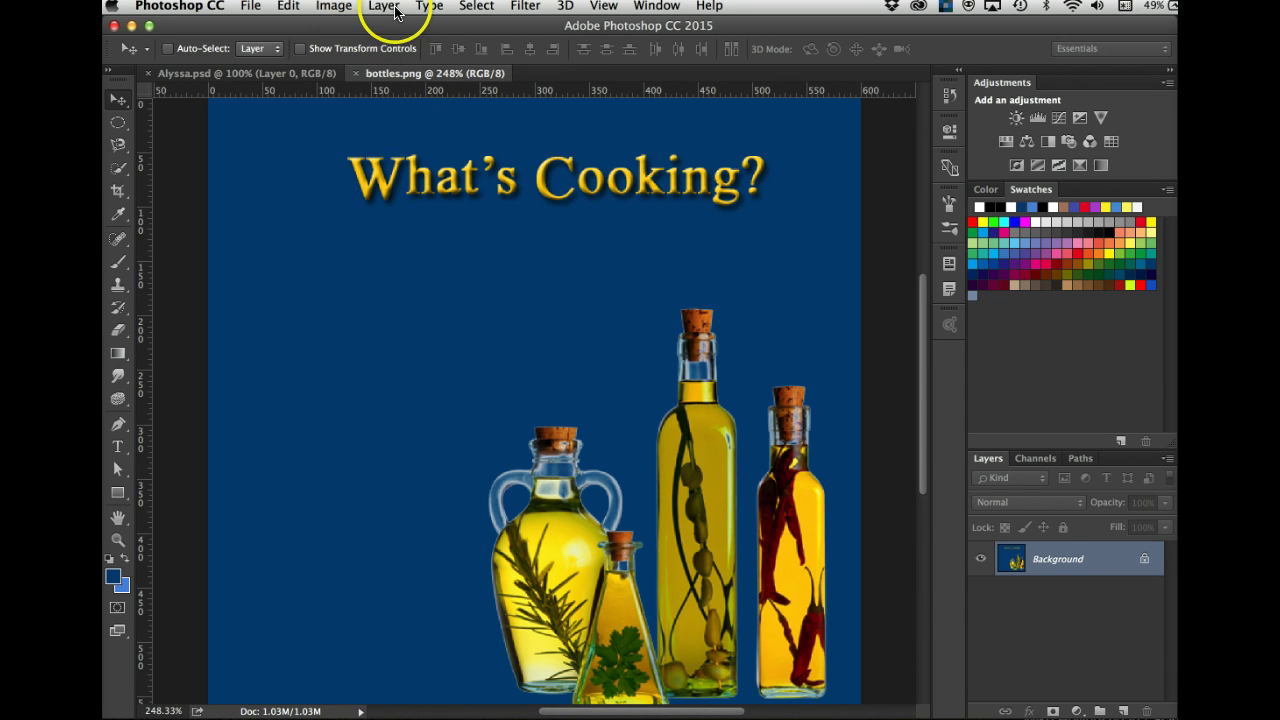
click(476, 6)
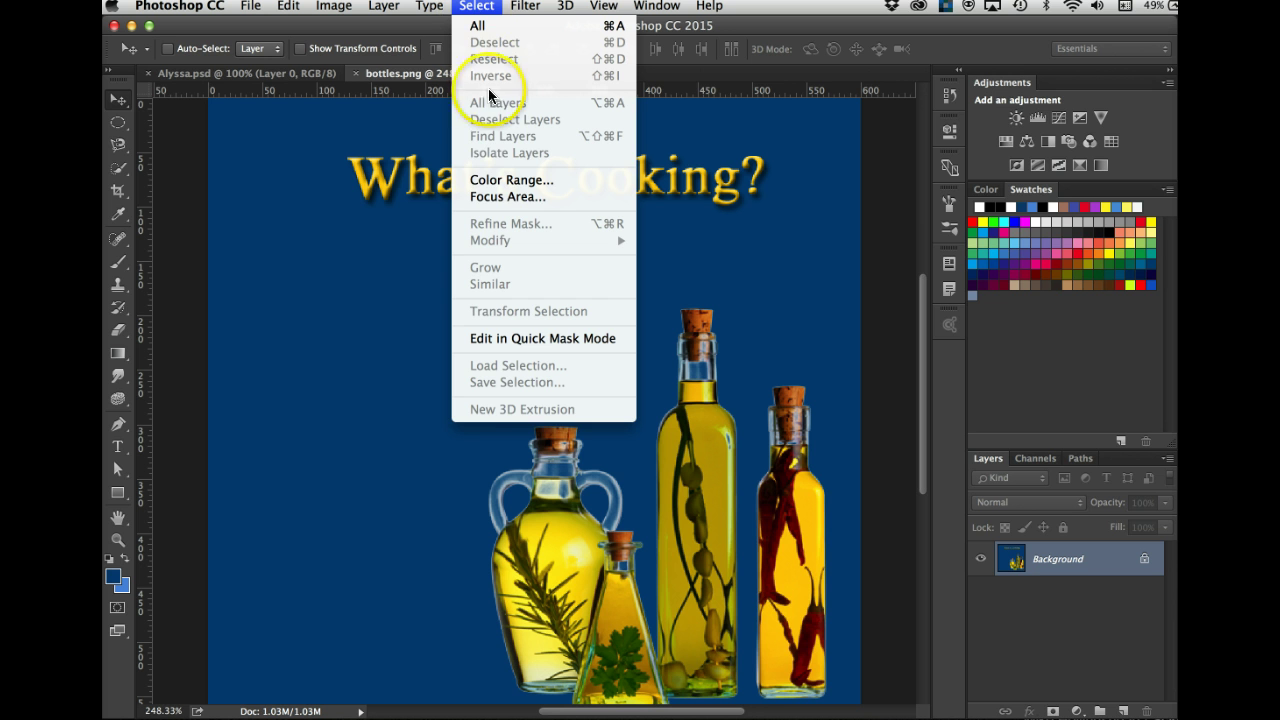
click(505, 182)
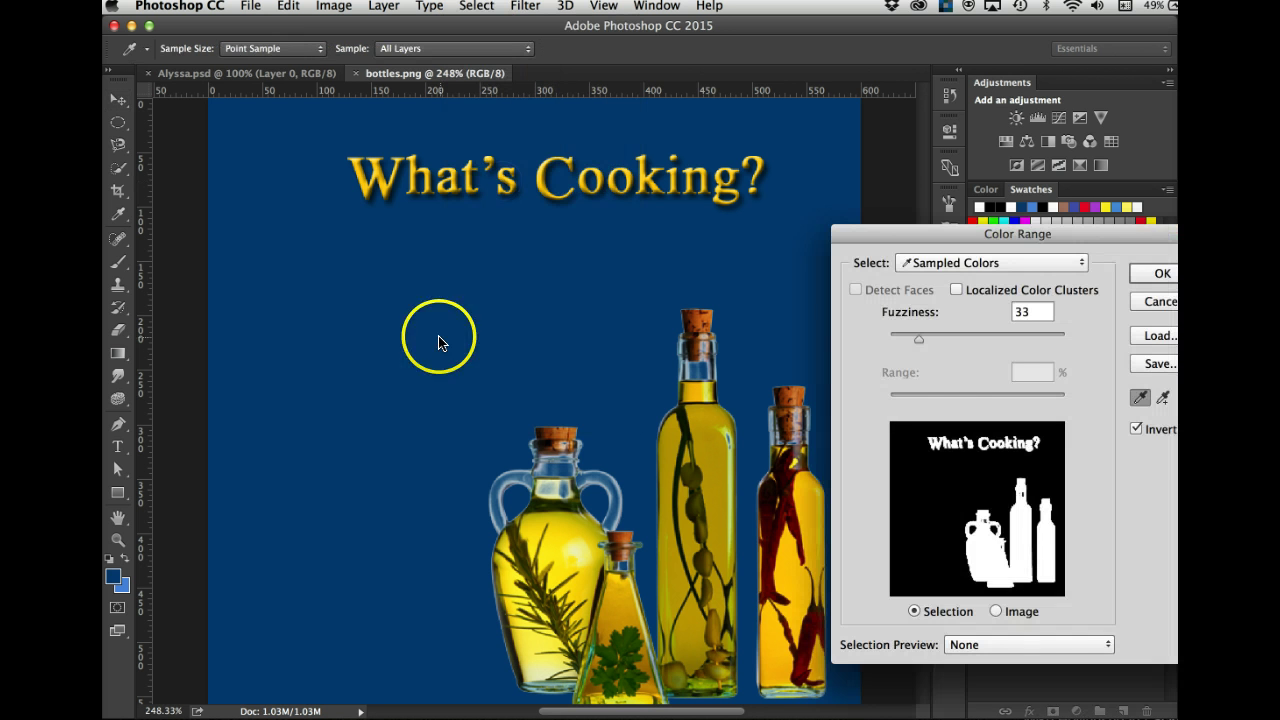
drag(901, 240, 1011, 263)
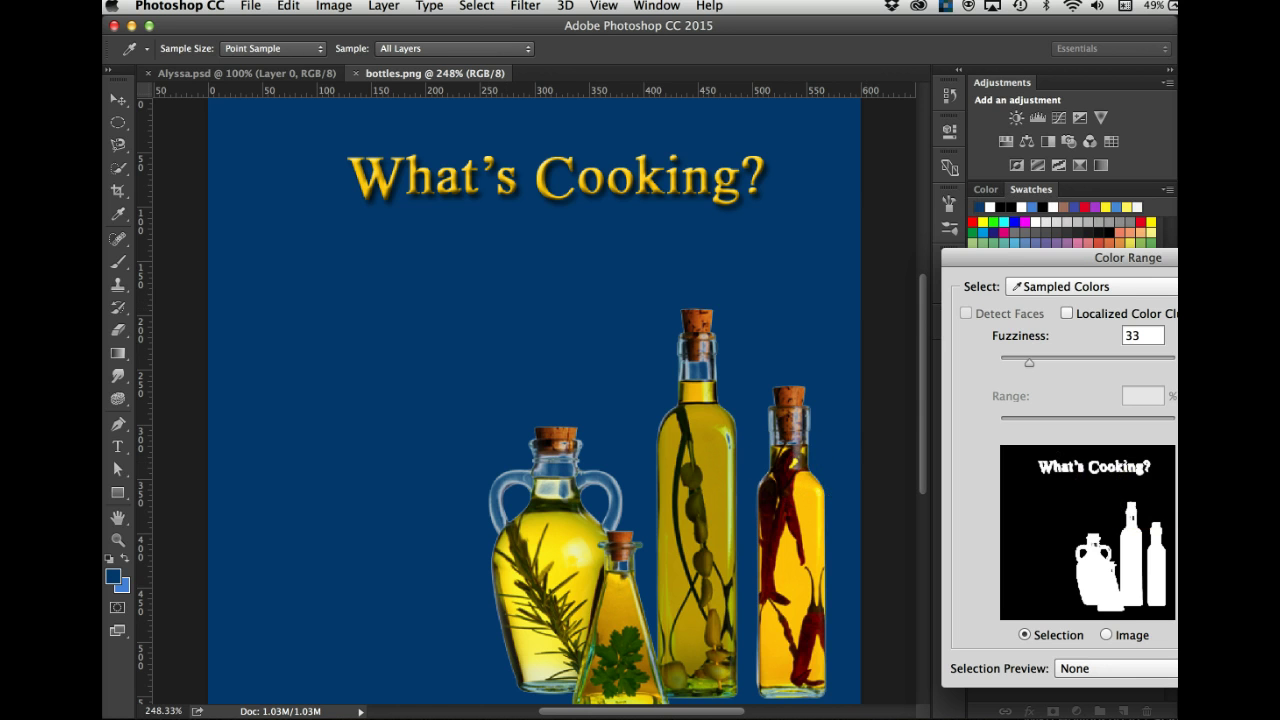
Step: Try sampling the yellow oil color in the bottles and lowering the fuzziness to 0
click(1040, 540)
key(super+z)
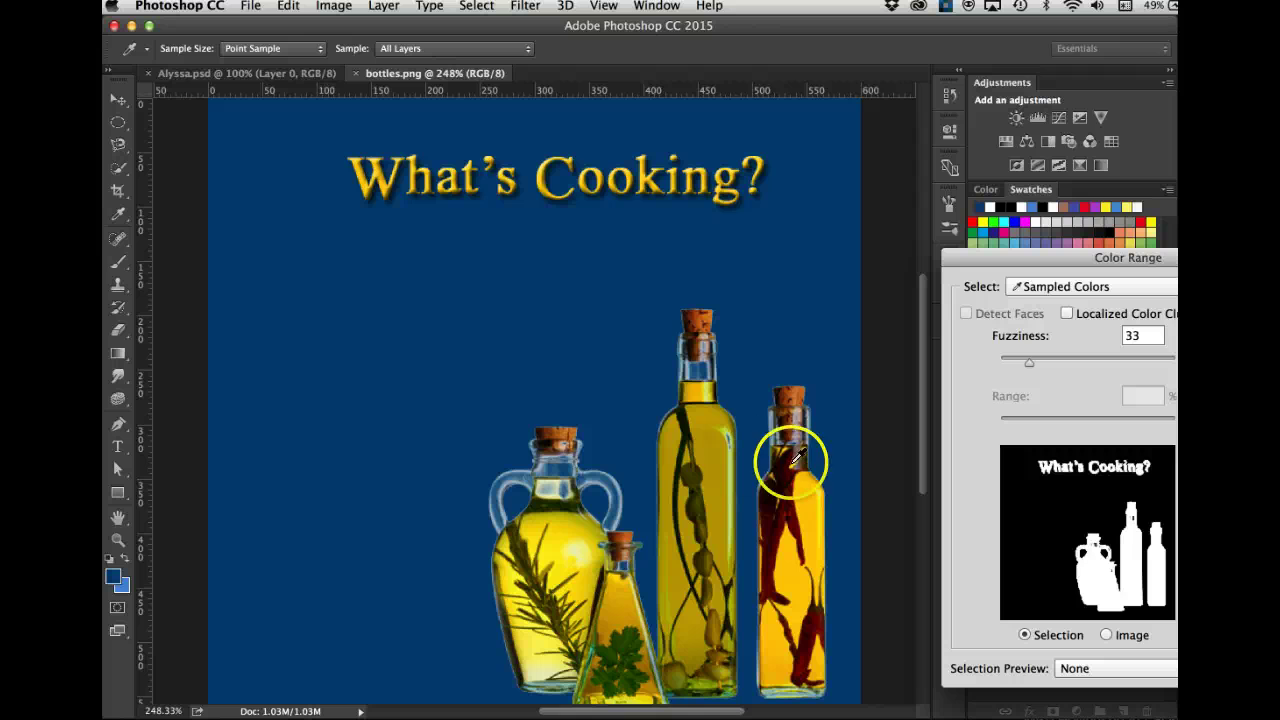
click(787, 527)
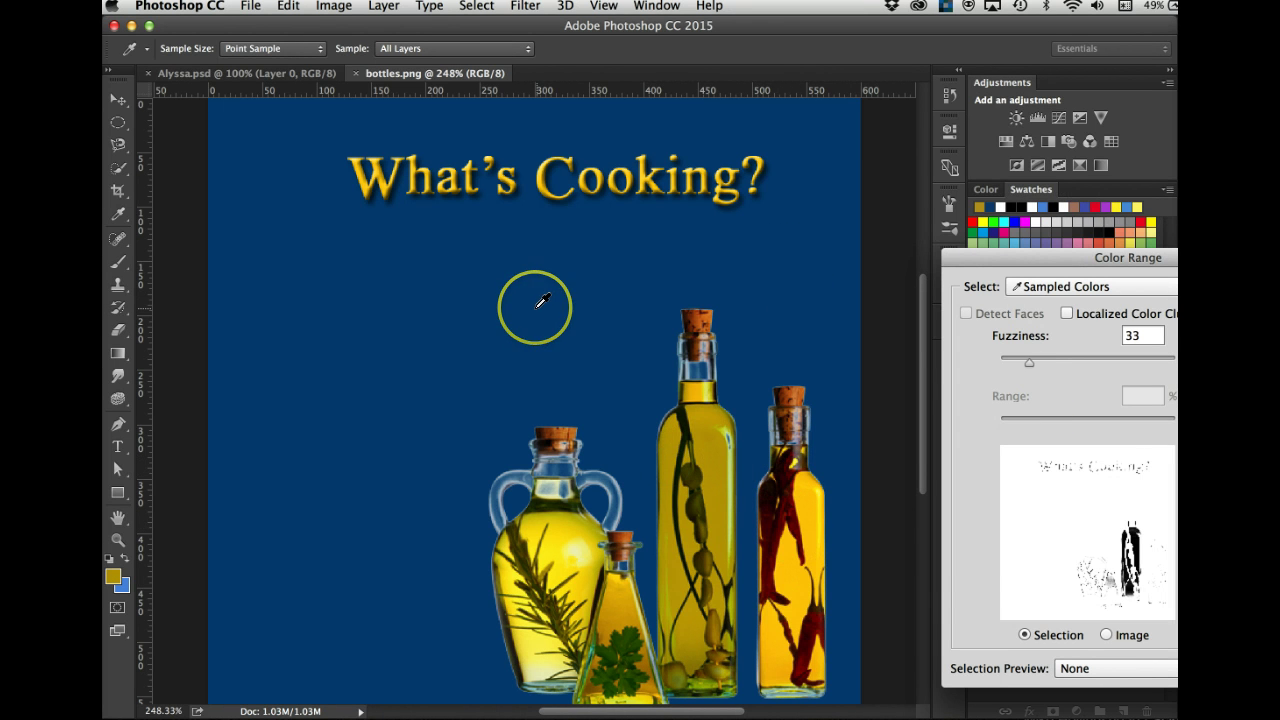
click(1022, 636)
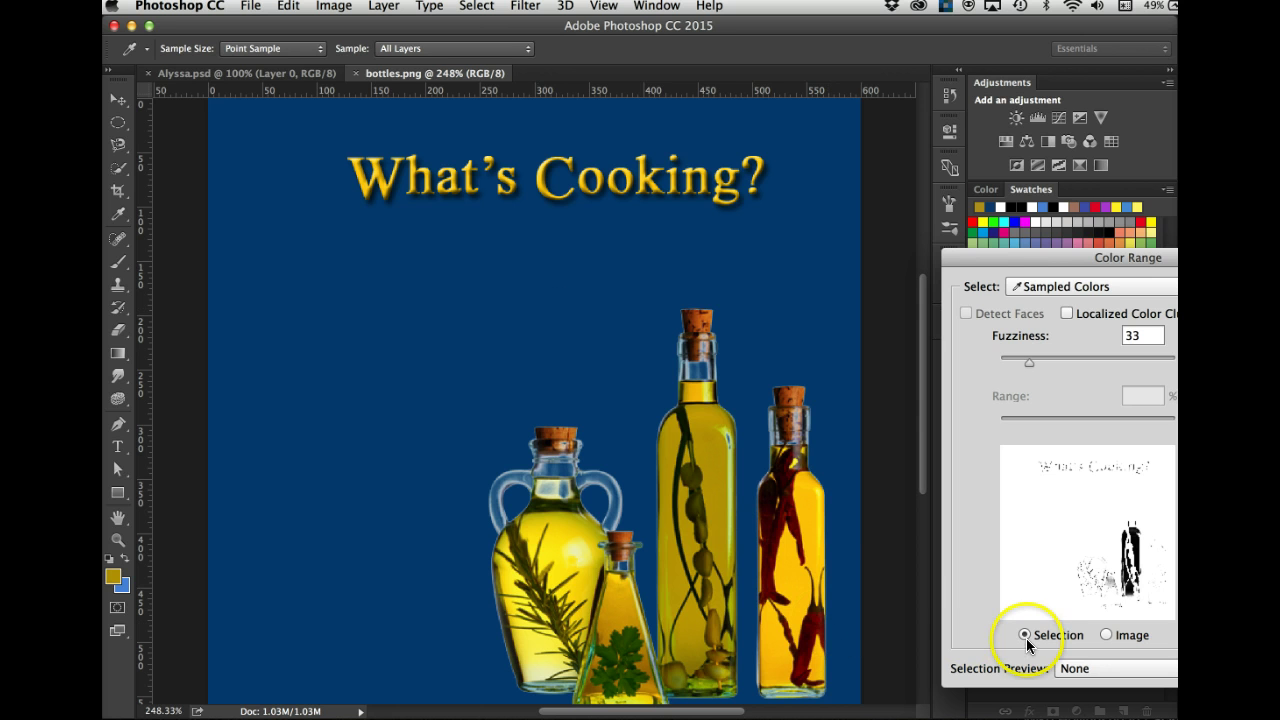
click(836, 506)
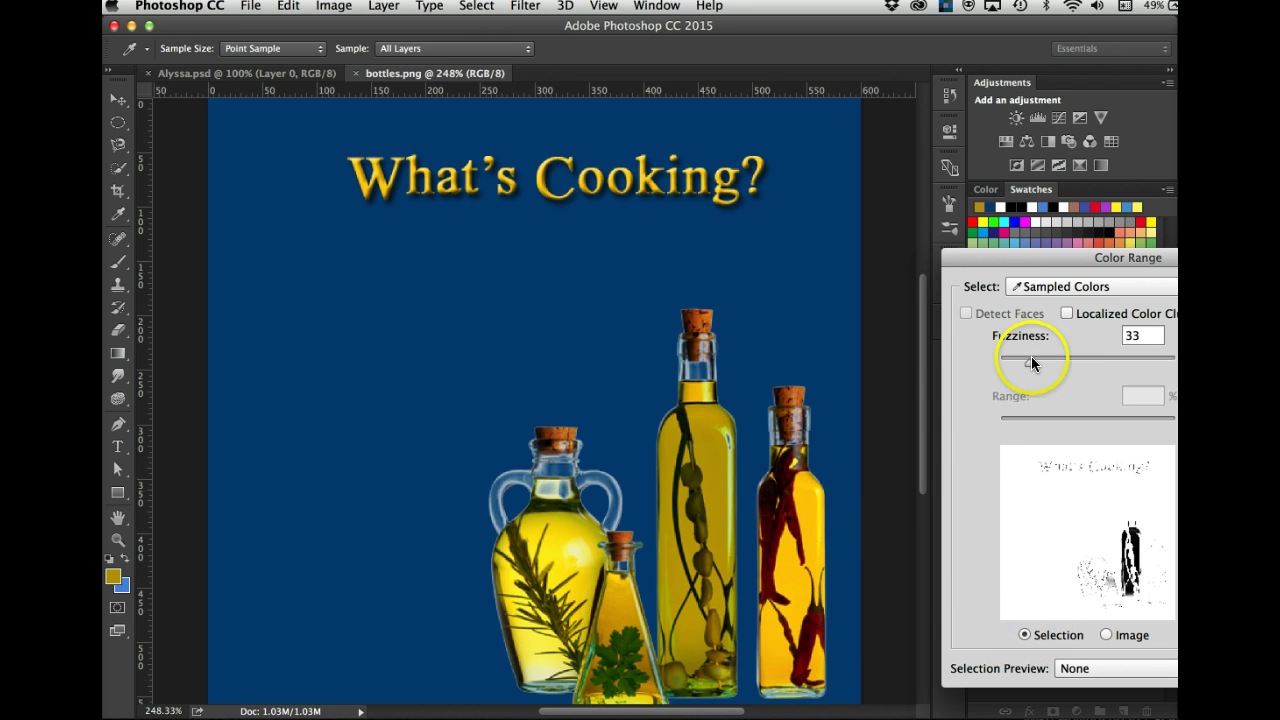
drag(1031, 362, 969, 363)
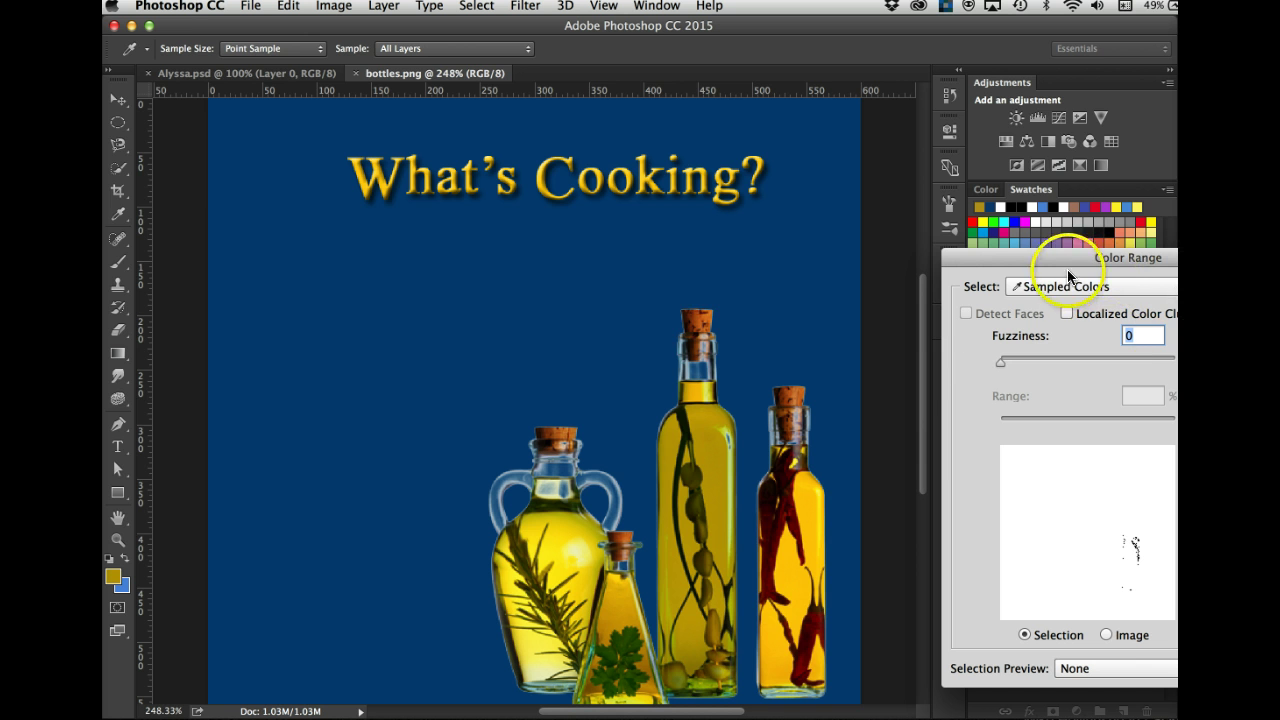
Step: Sample the blue background with fuzziness 31 and turn the inverted color selection into a layer mask
click(456, 350)
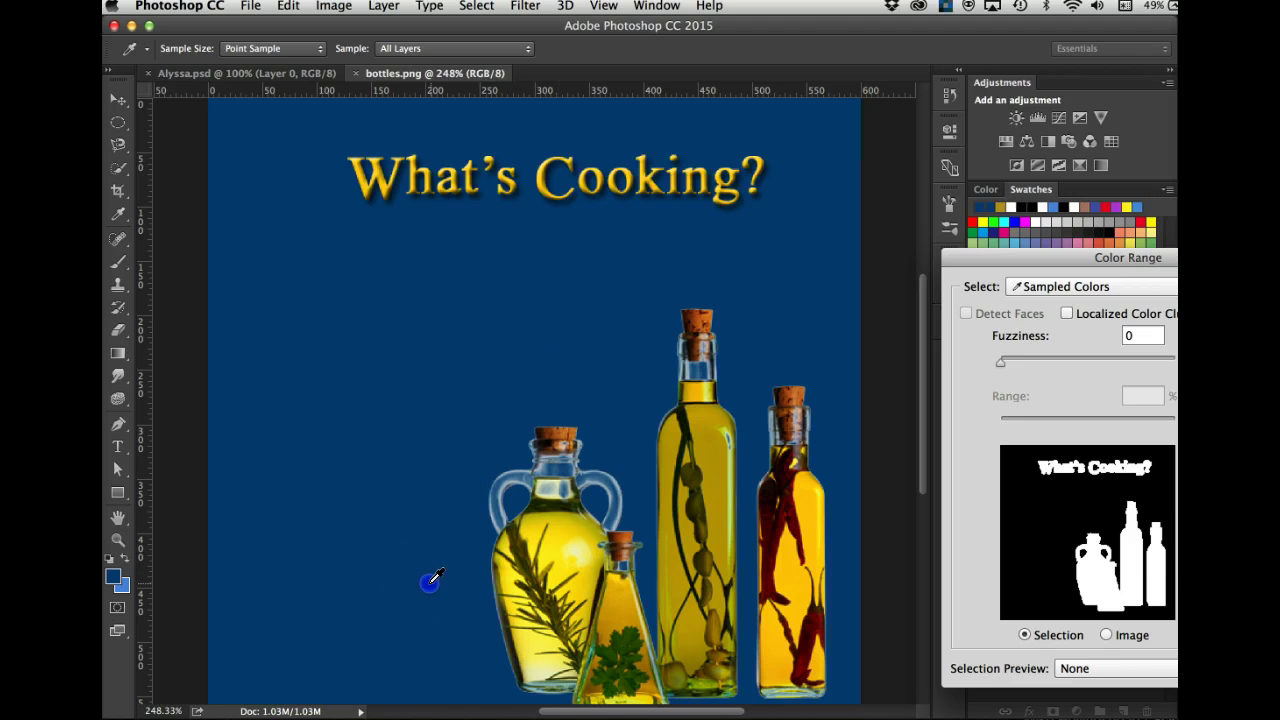
click(823, 177)
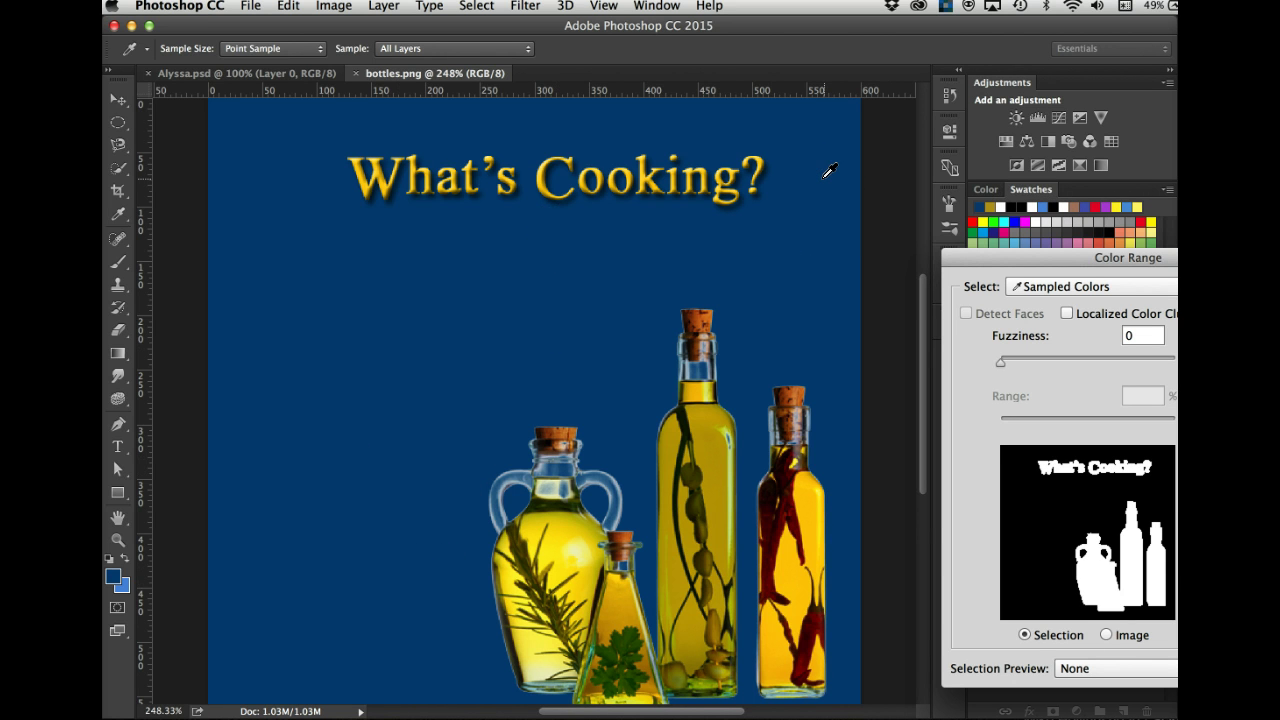
drag(1002, 359, 1156, 370)
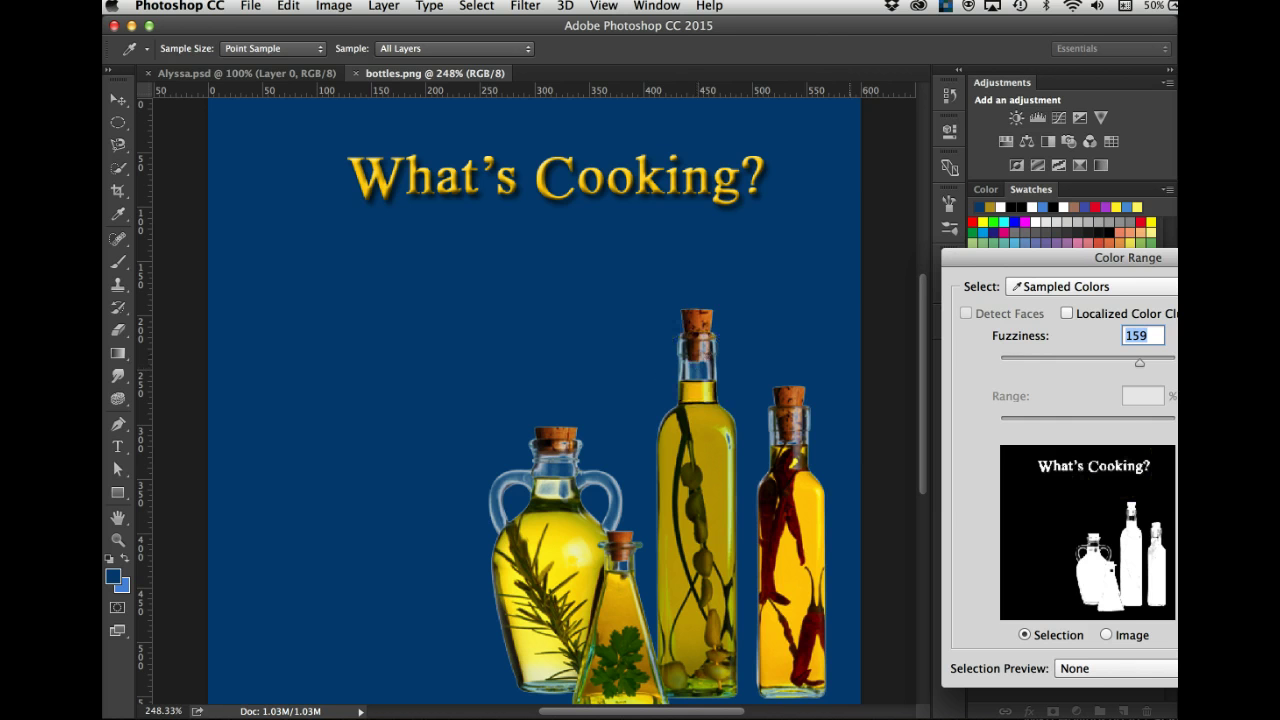
drag(1135, 362, 1008, 367)
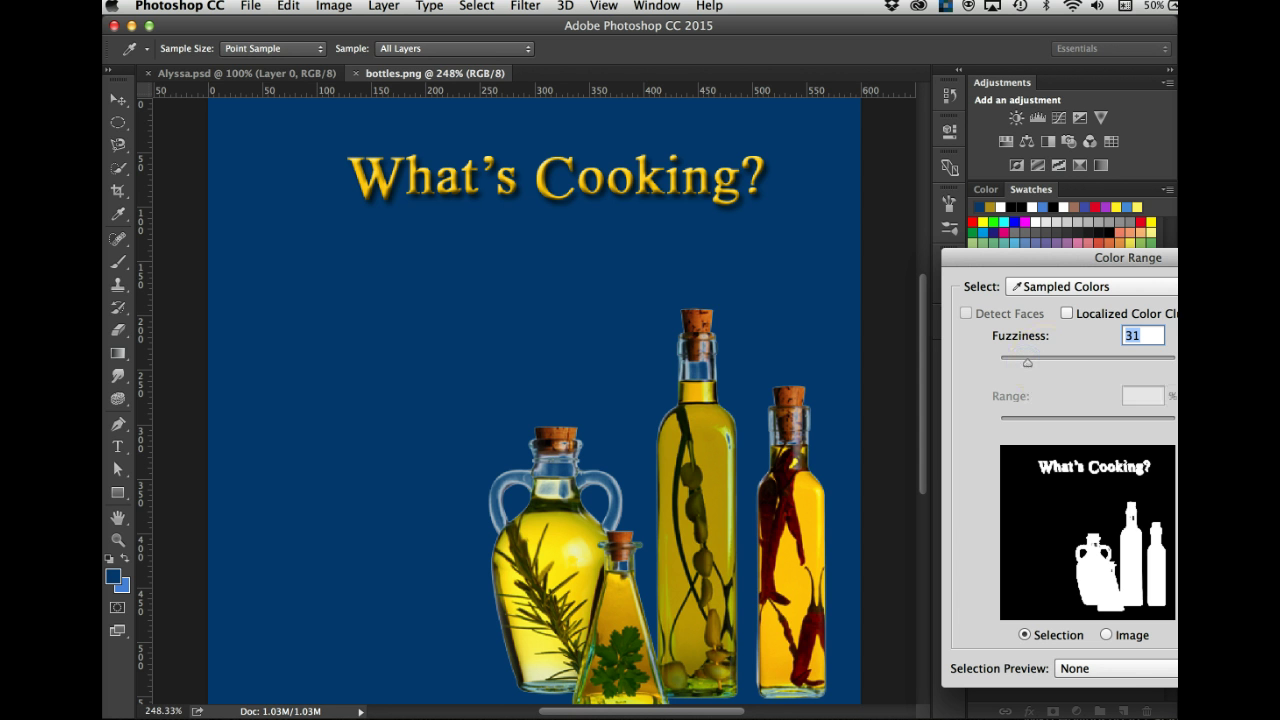
key(Return)
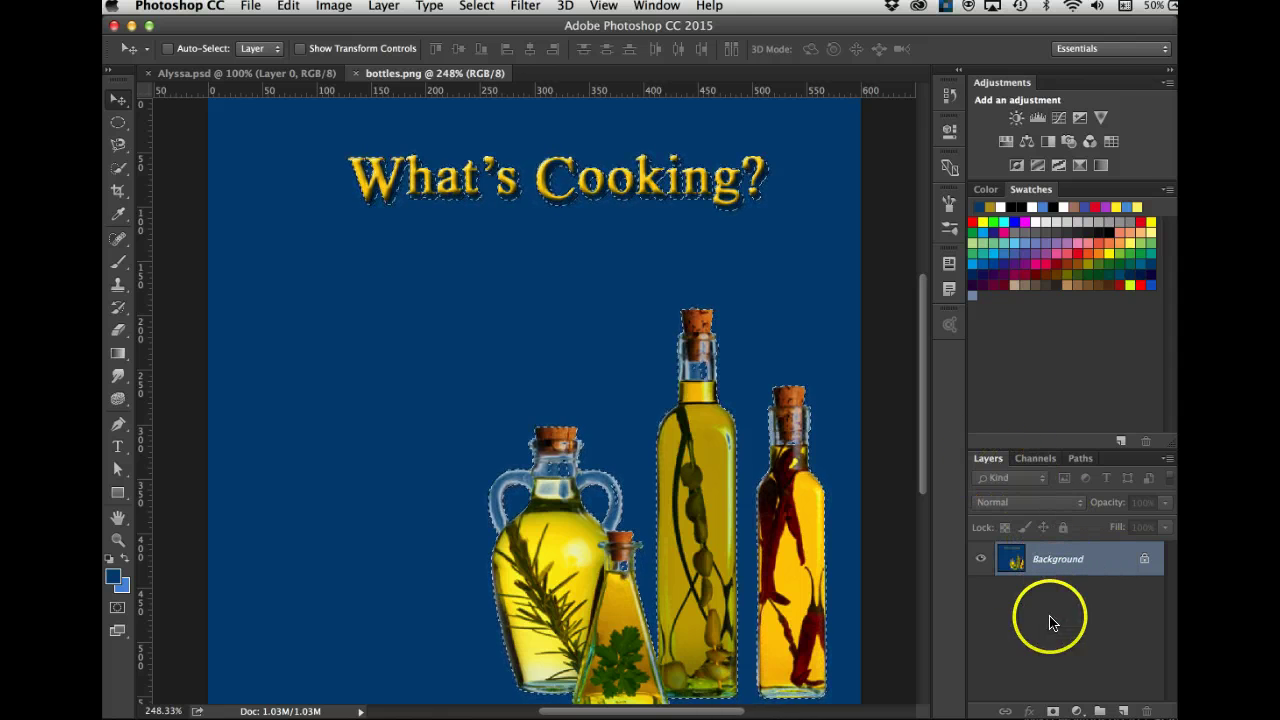
click(1053, 710)
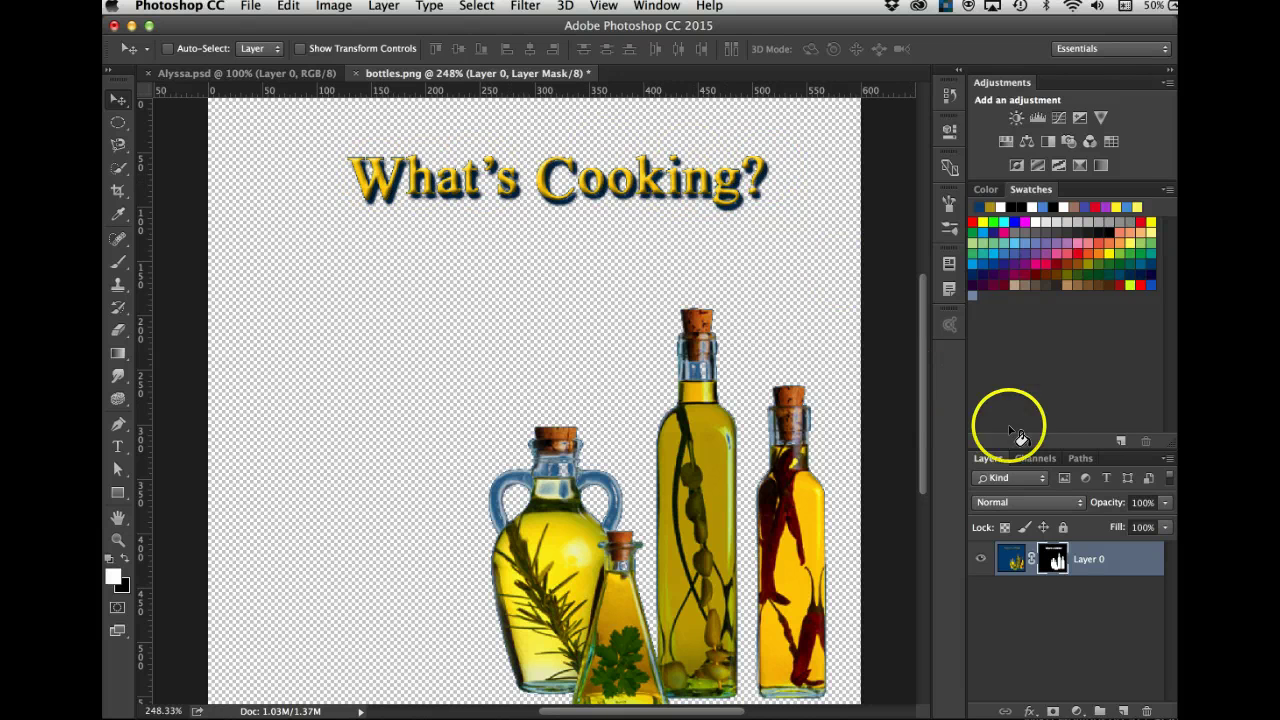
Step: Compare the mask overlay with the image in the channels, leaving only the Layer 0 Mask channel displayed
click(1035, 459)
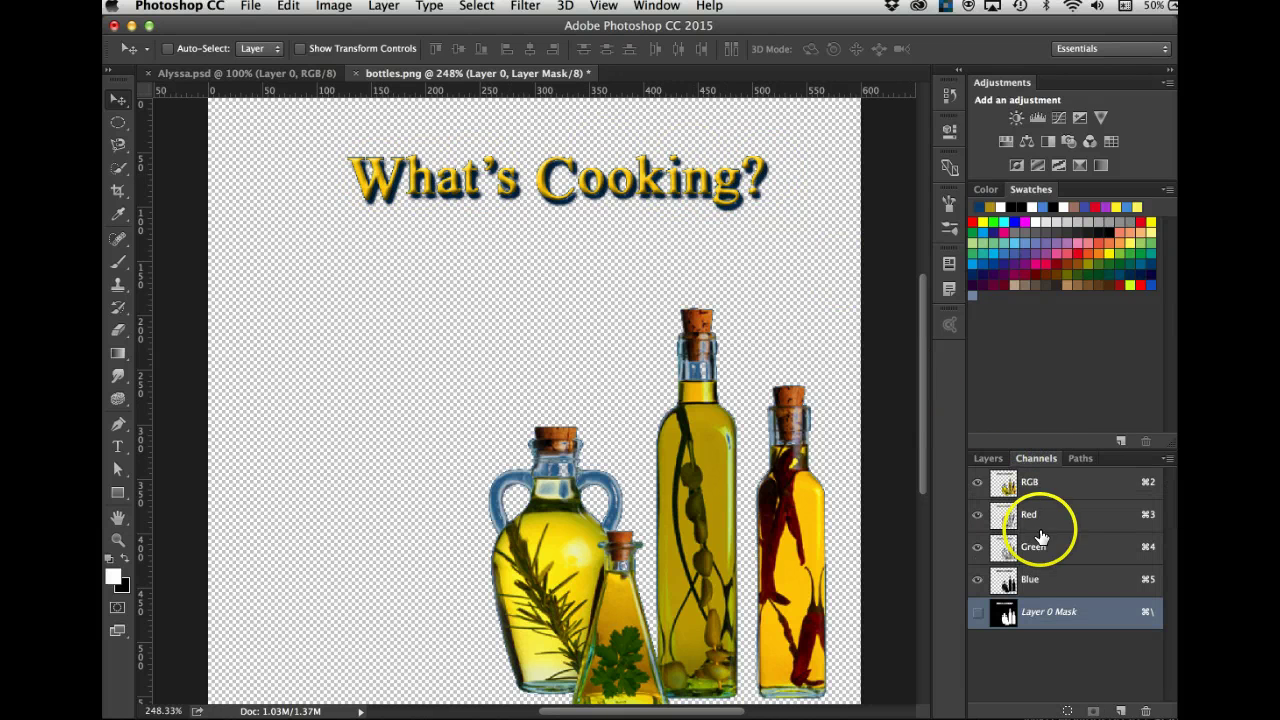
click(978, 611)
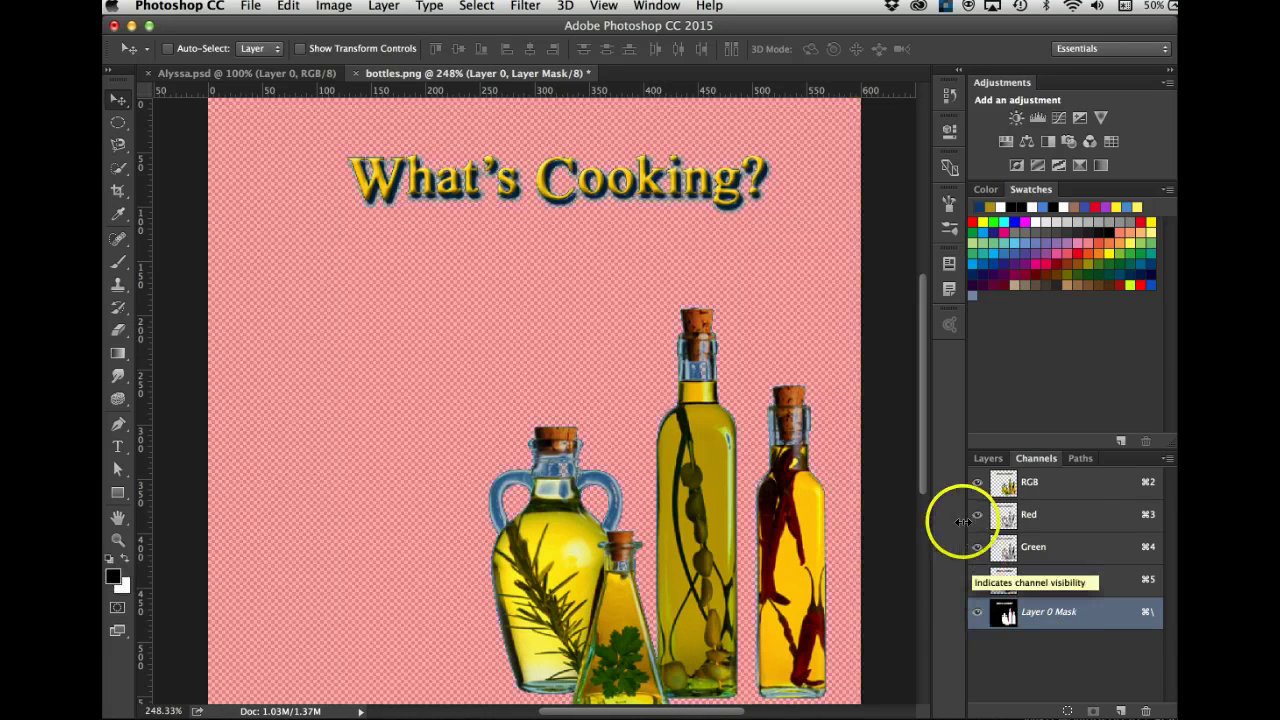
click(977, 482)
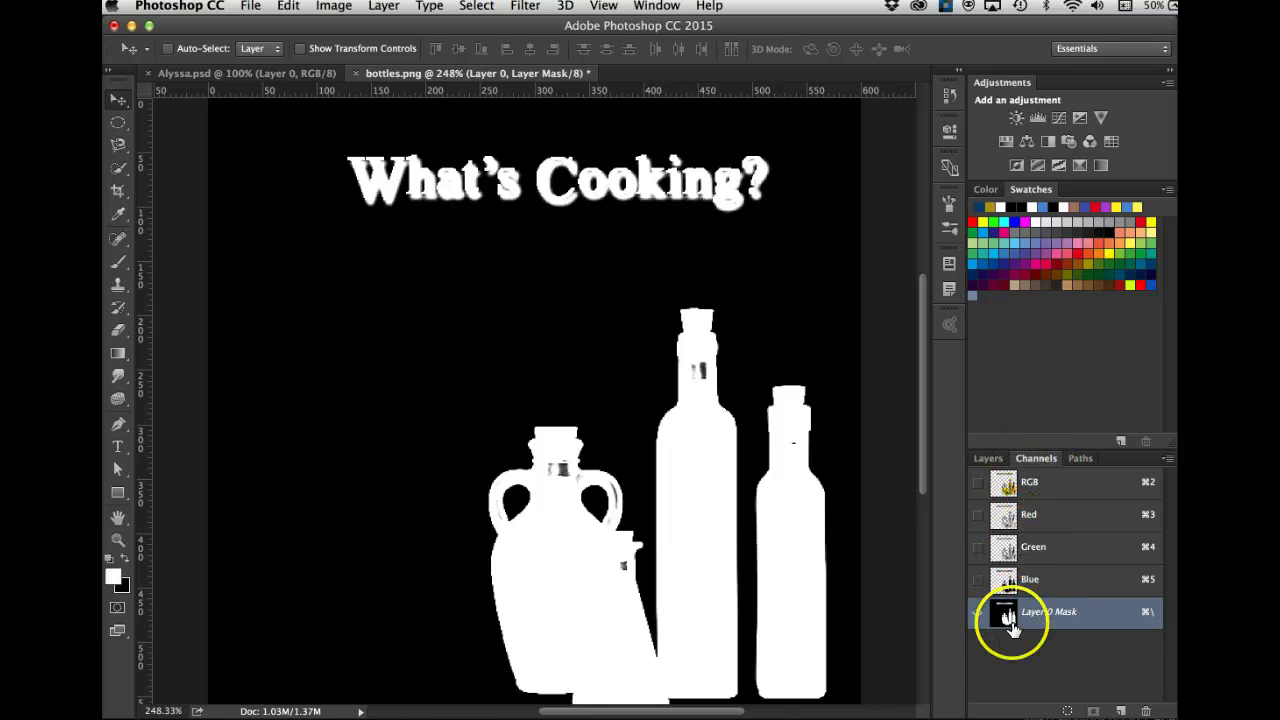
click(976, 483)
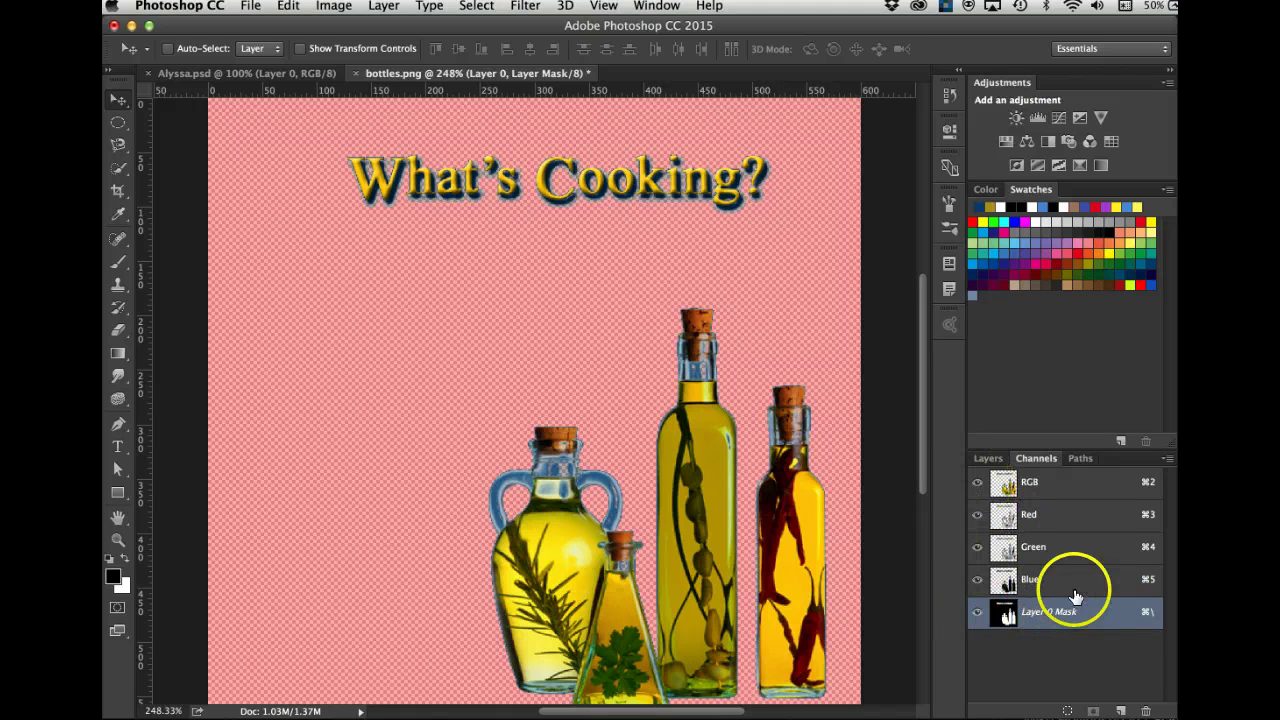
click(978, 615)
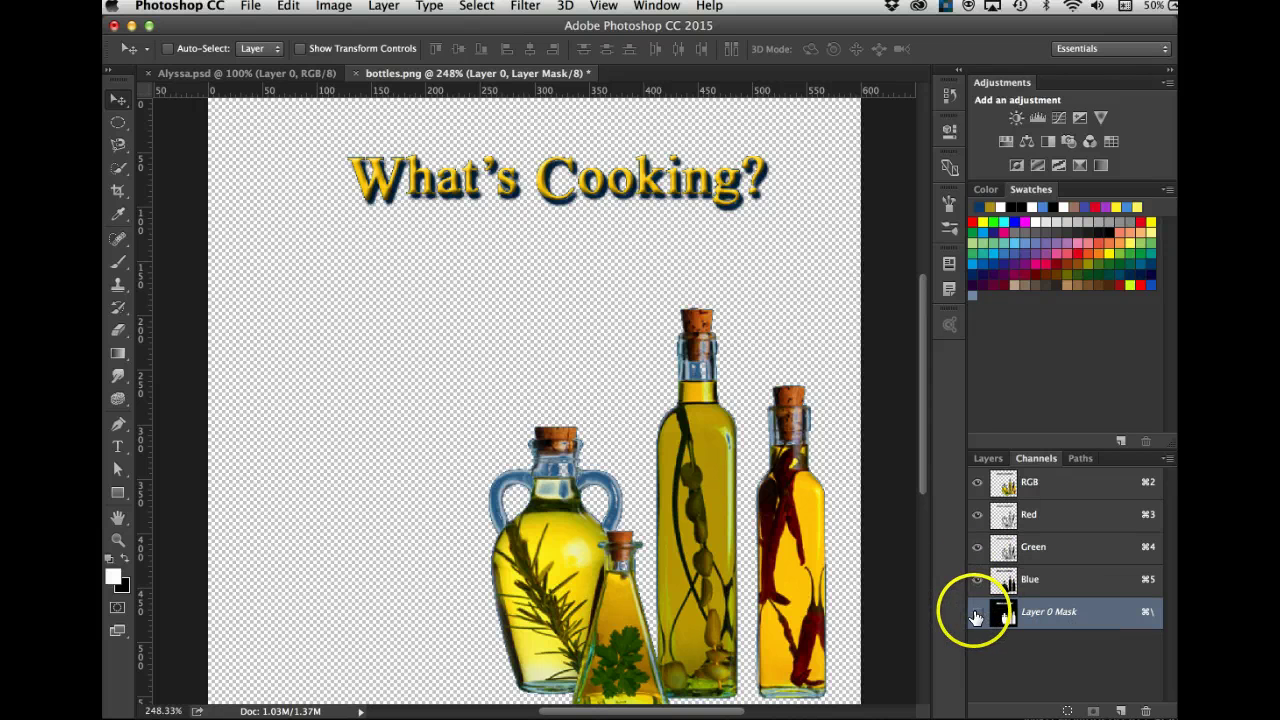
click(976, 615)
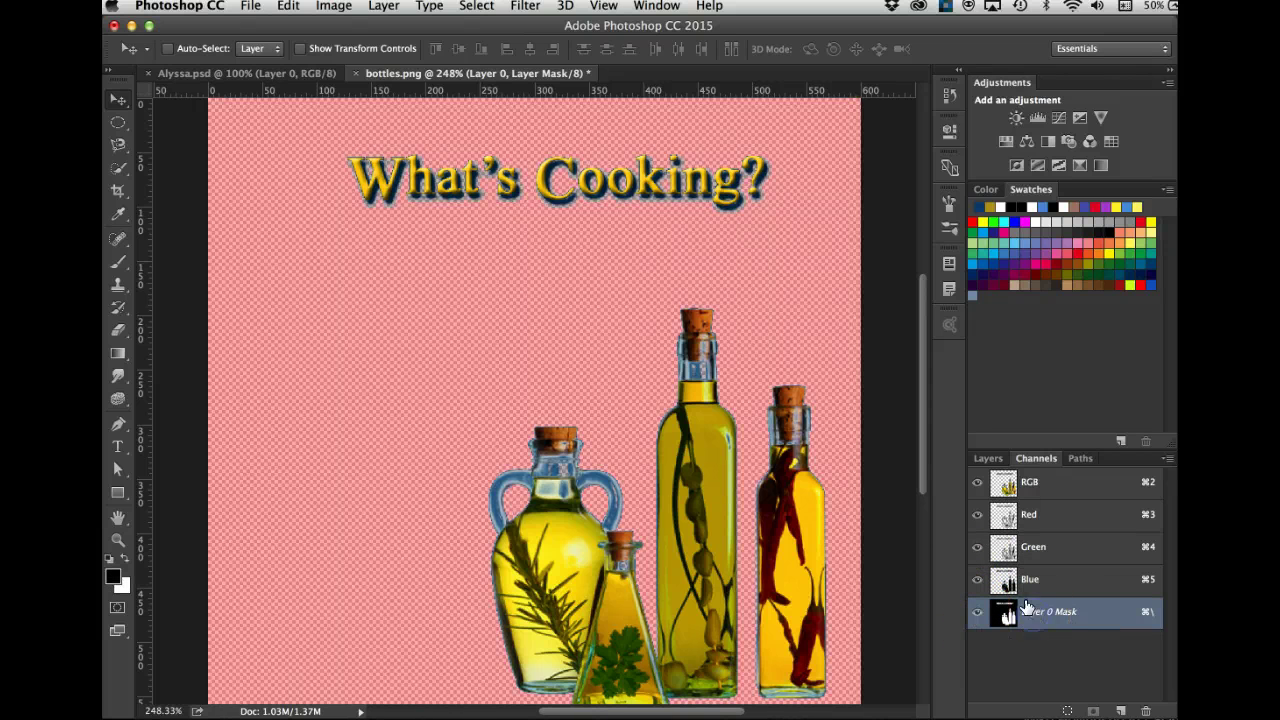
click(977, 482)
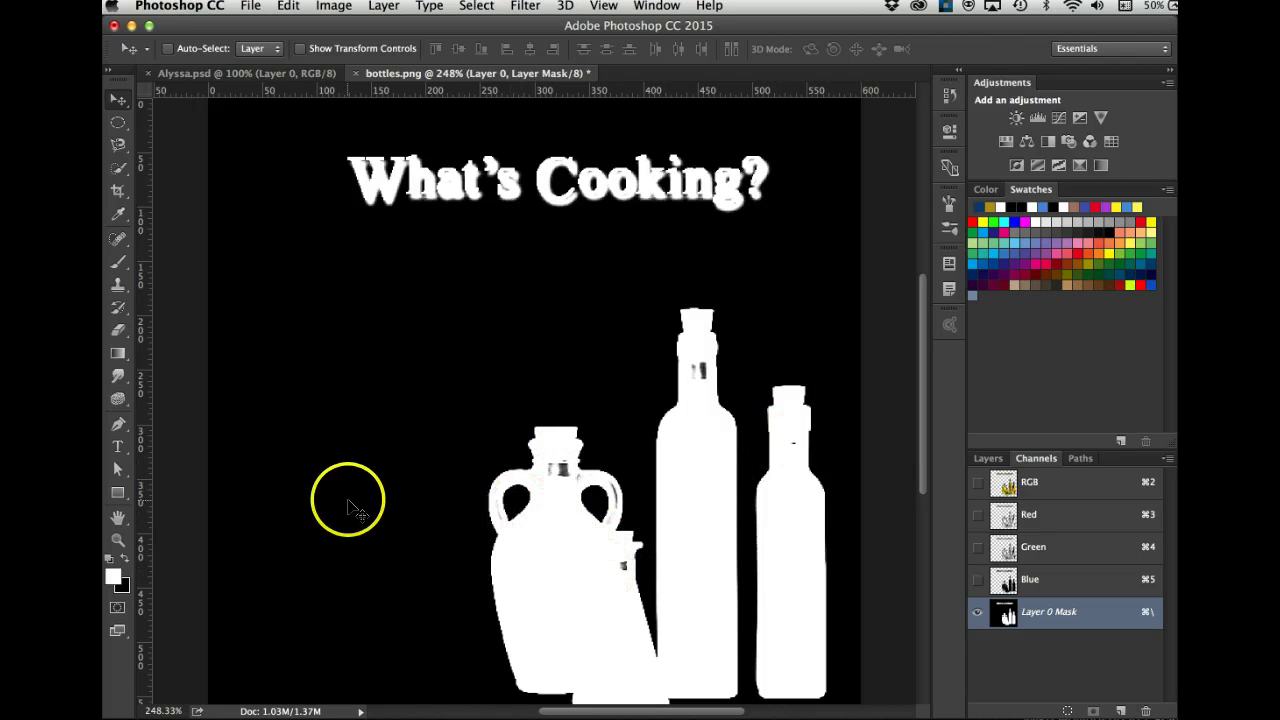
Step: Paint the "What's Cooking?" title out of the mask in black with the 150 px brush, raising its opacity to 100%
click(118, 265)
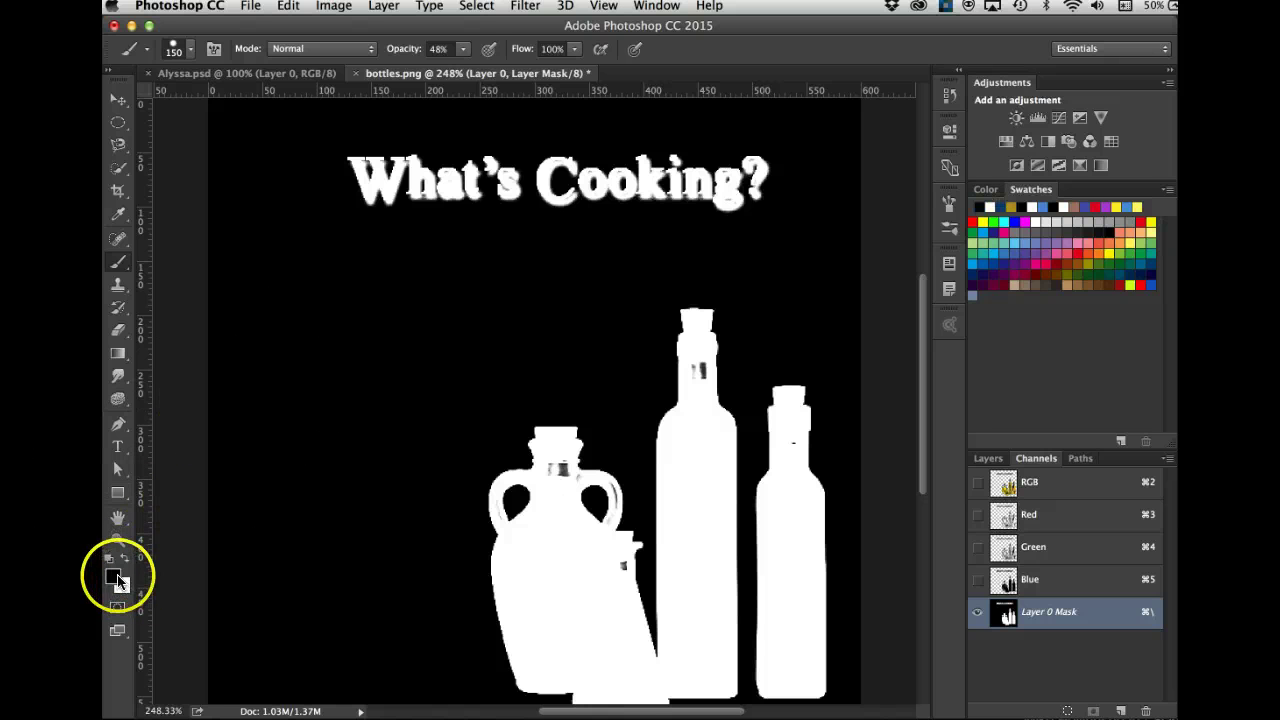
click(126, 558)
drag(367, 190, 700, 185)
click(464, 49)
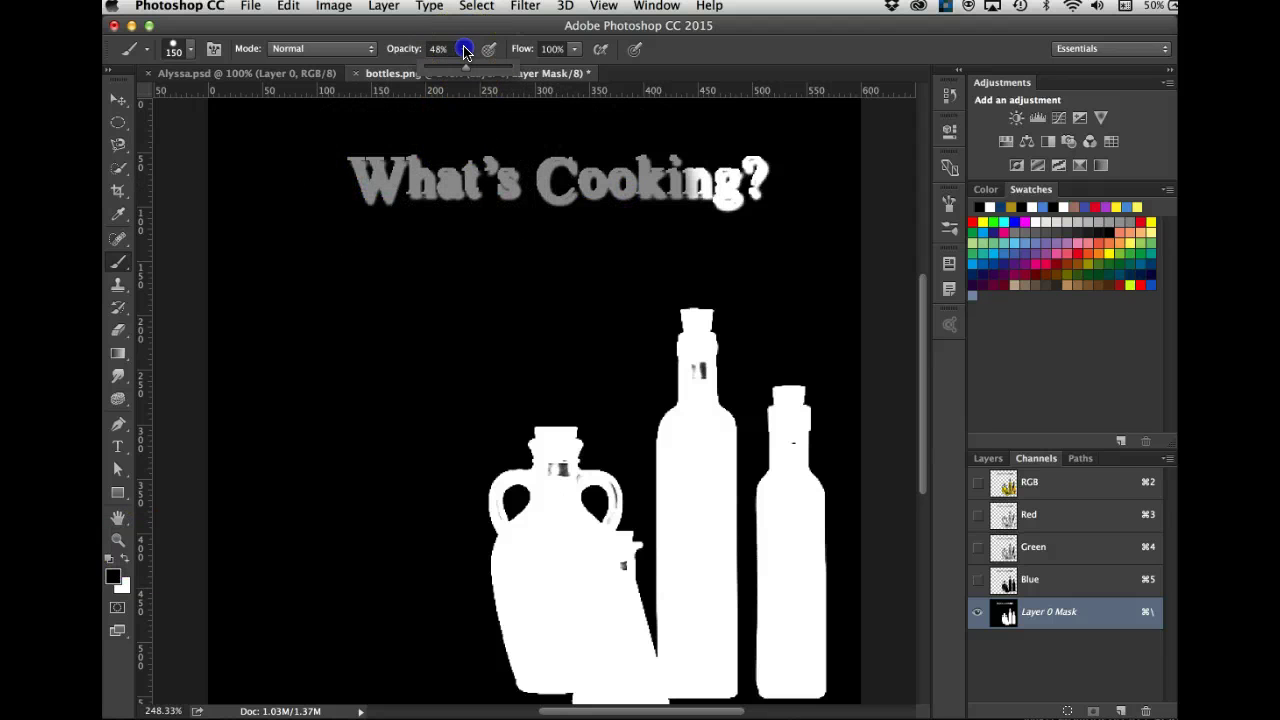
drag(507, 84, 512, 84)
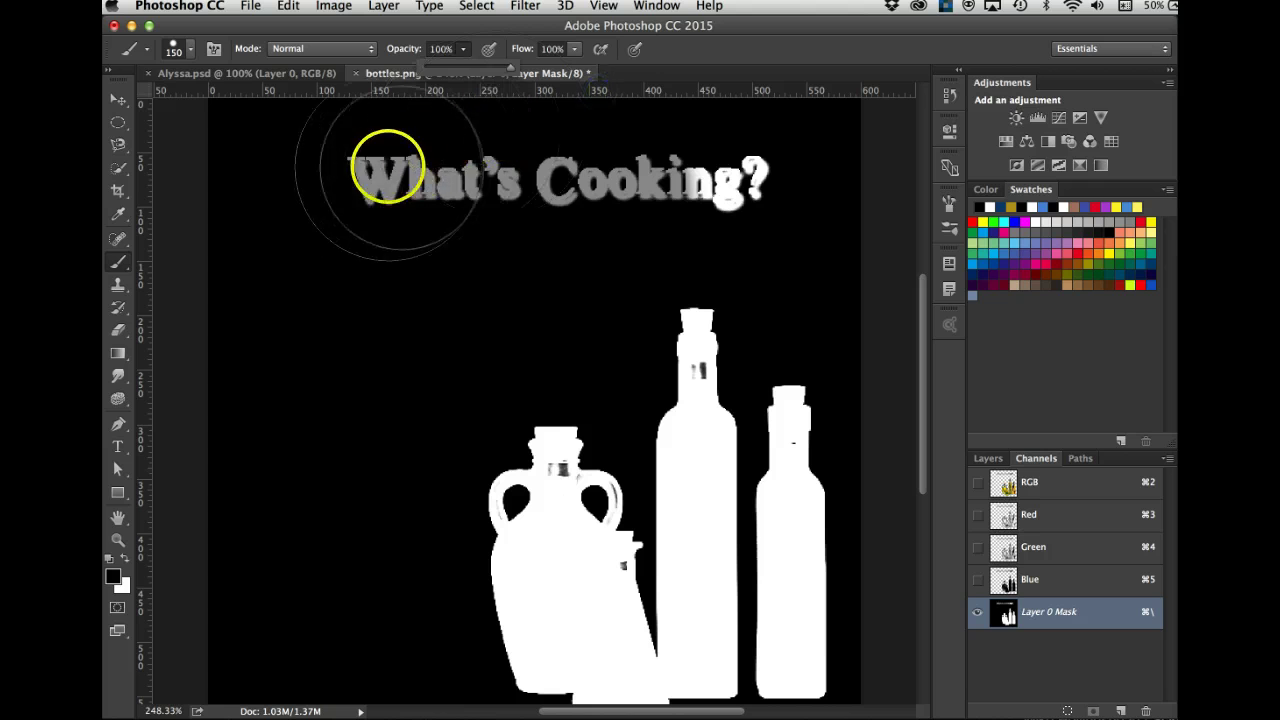
drag(355, 180, 800, 190)
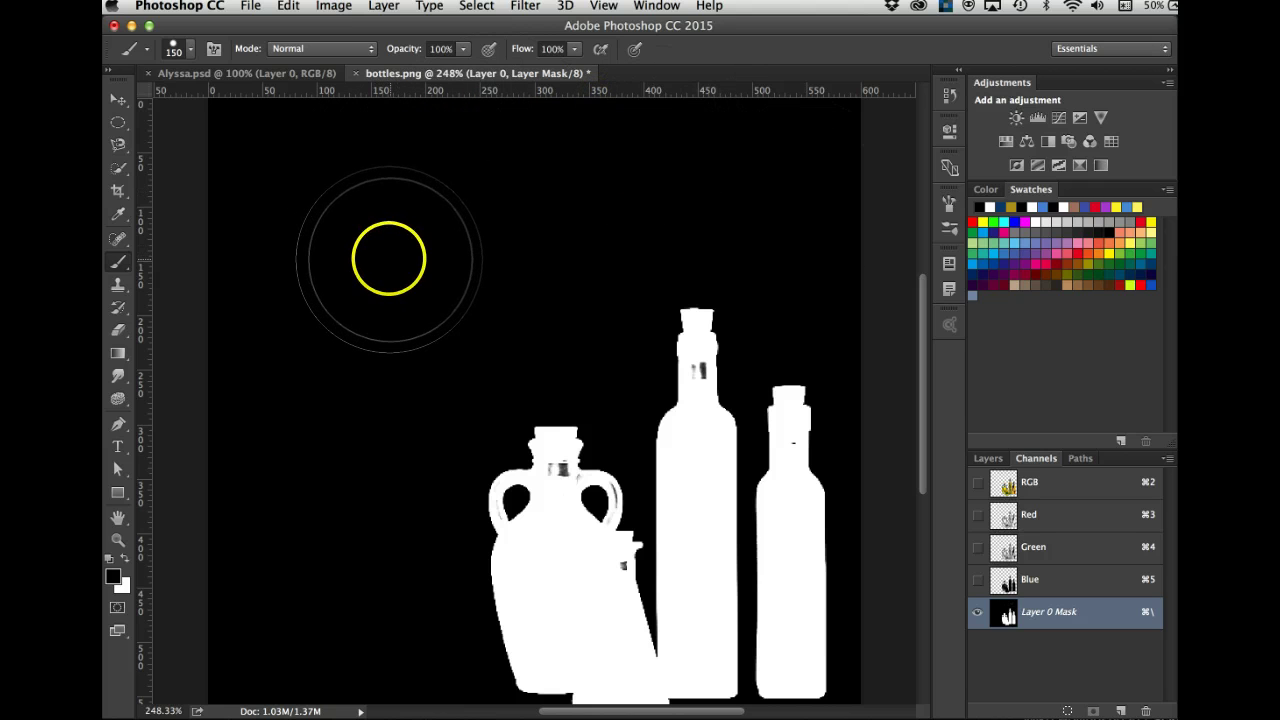
Step: Reduce the brush size to 25 px and set its hardness to 78%
key(bracketleft)
key(bracketleft)
key(bracketleft)
key(bracketleft)
key(bracketleft)
key(bracketleft)
key(bracketleft)
key(bracketleft)
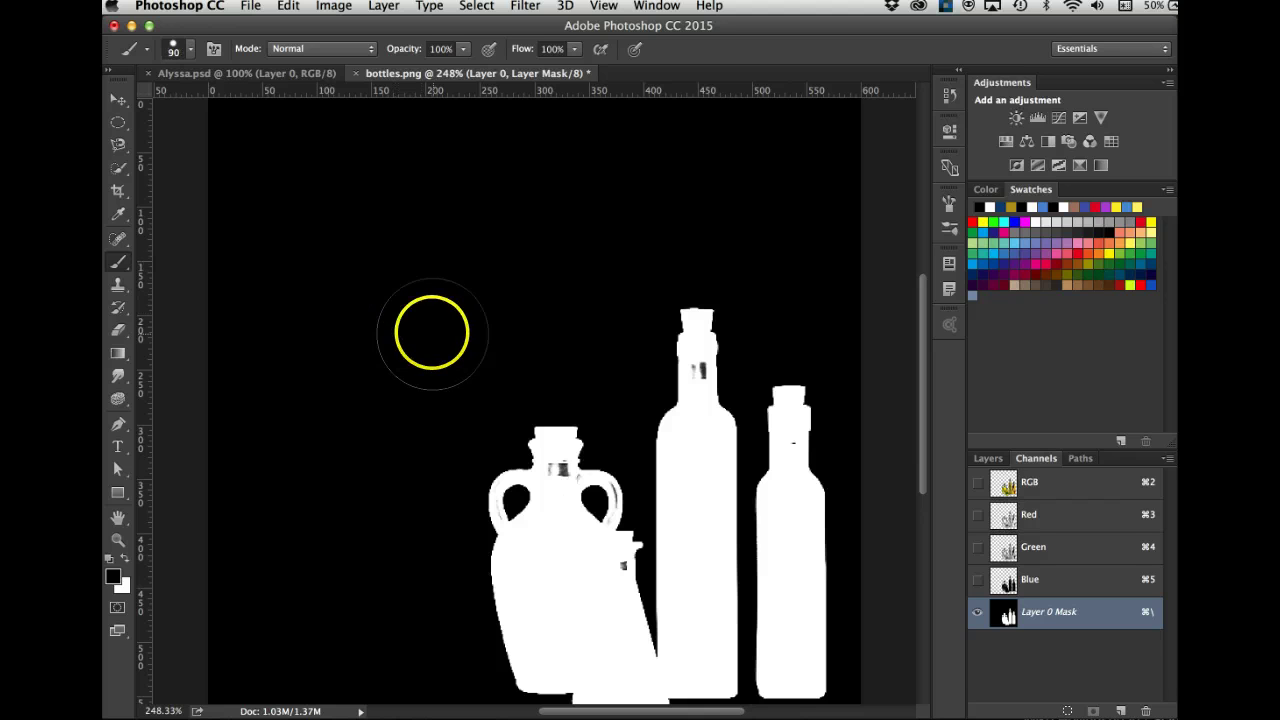
key(bracketleft)
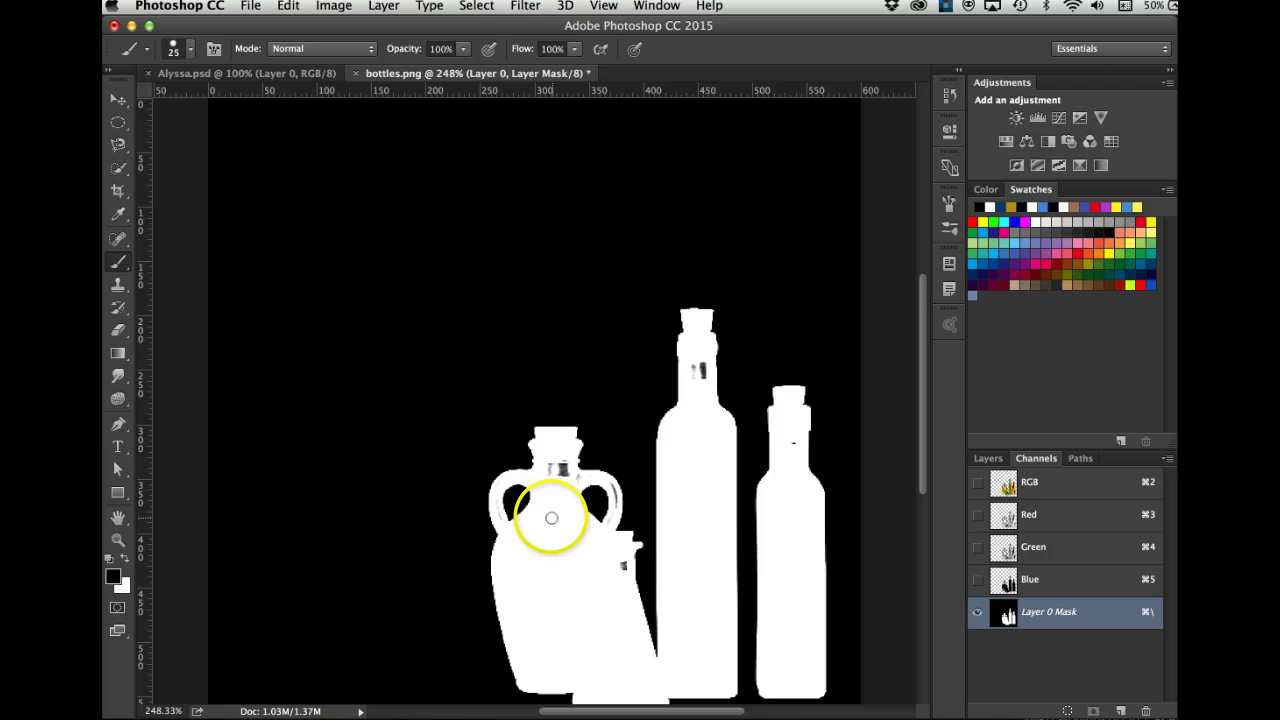
click(189, 50)
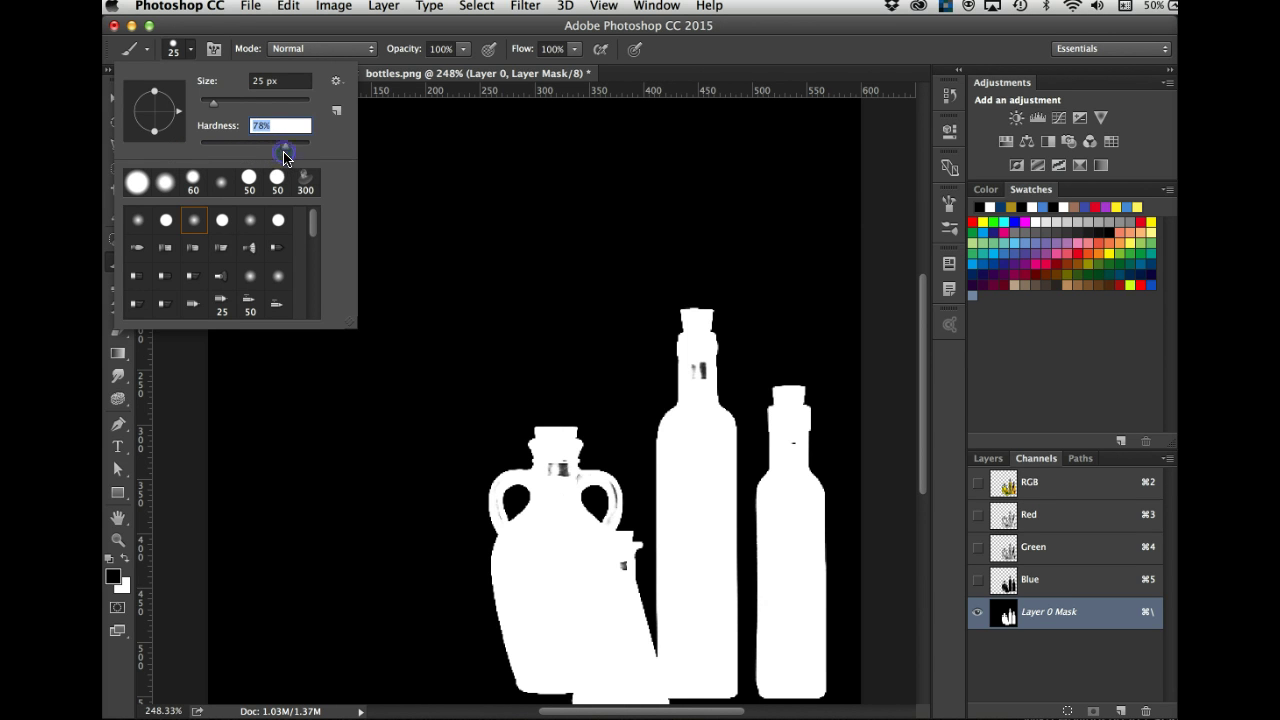
click(189, 50)
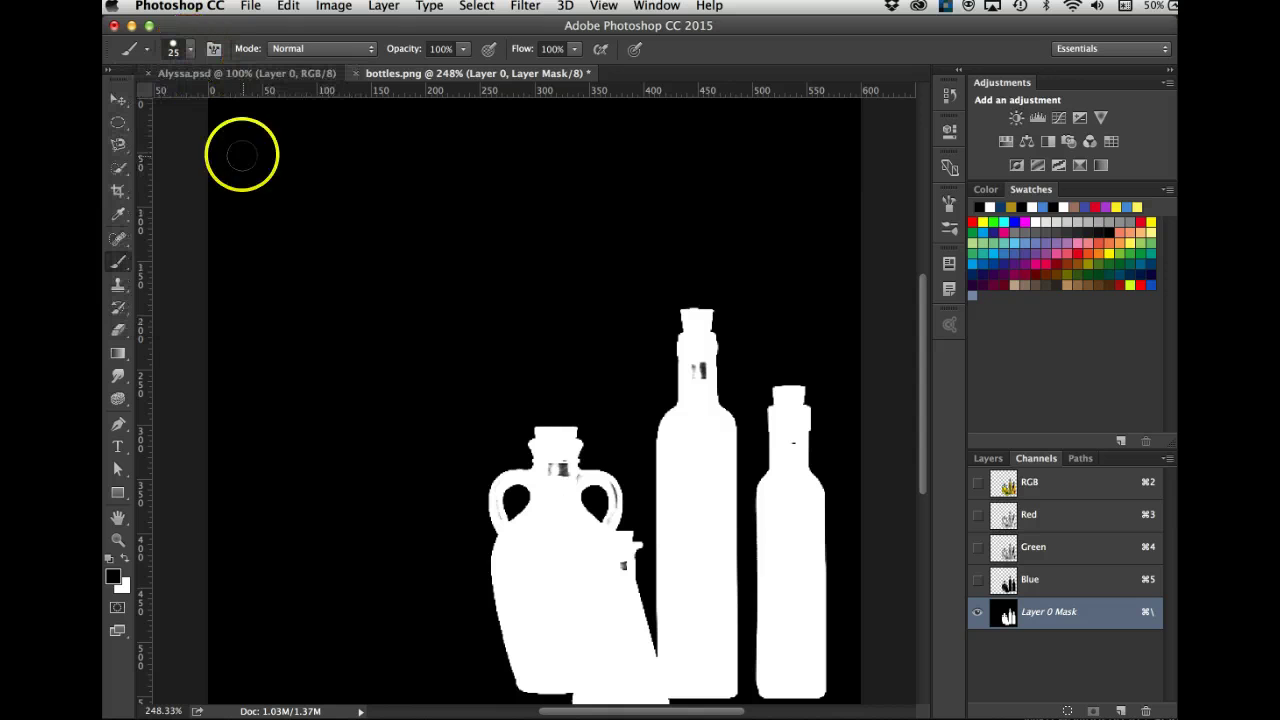
Step: Paint the dark spots on the necks of the handled jug and the rightmost bottle white in the layer mask
click(557, 470)
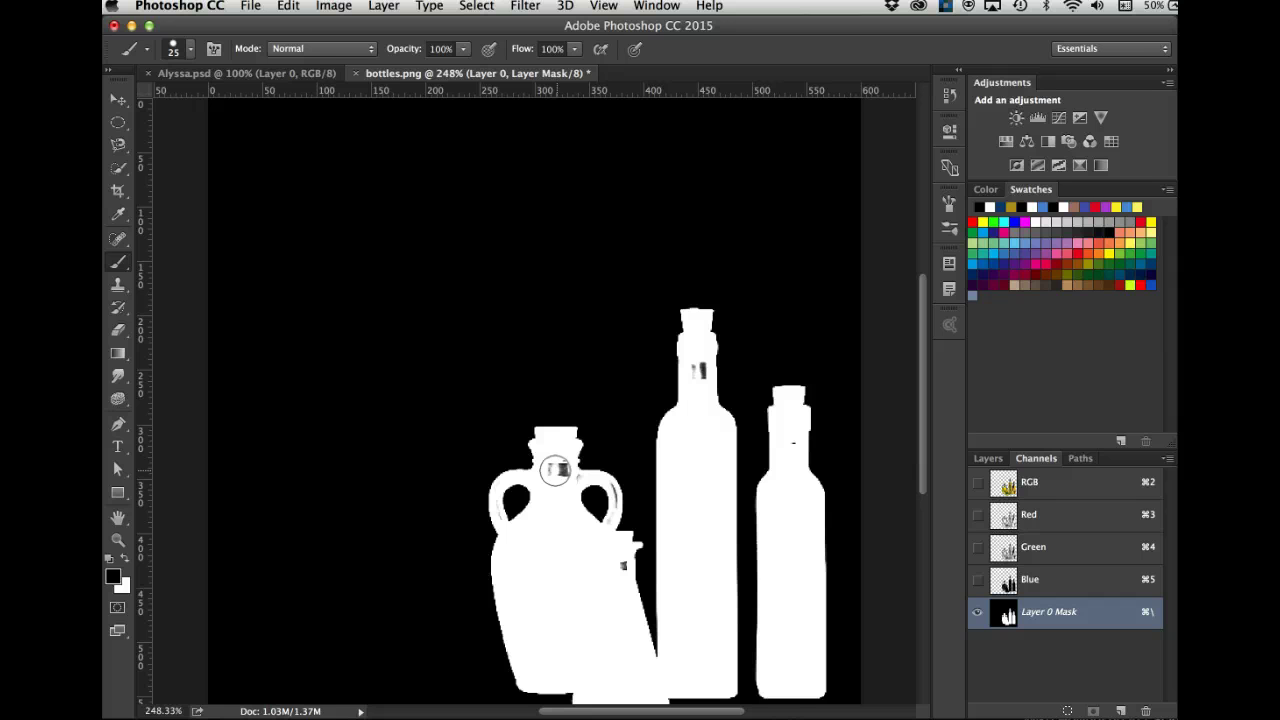
click(554, 460)
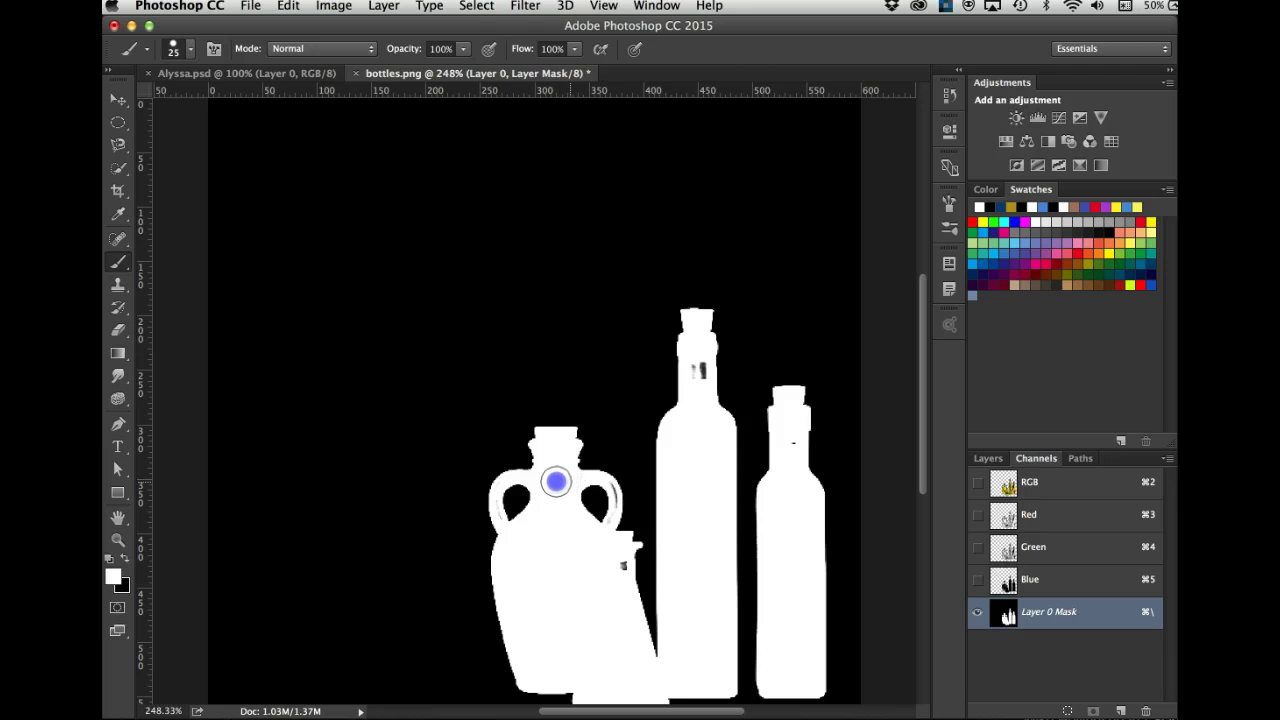
scroll(560, 553, left, 5)
scroll(580, 500, up, 1)
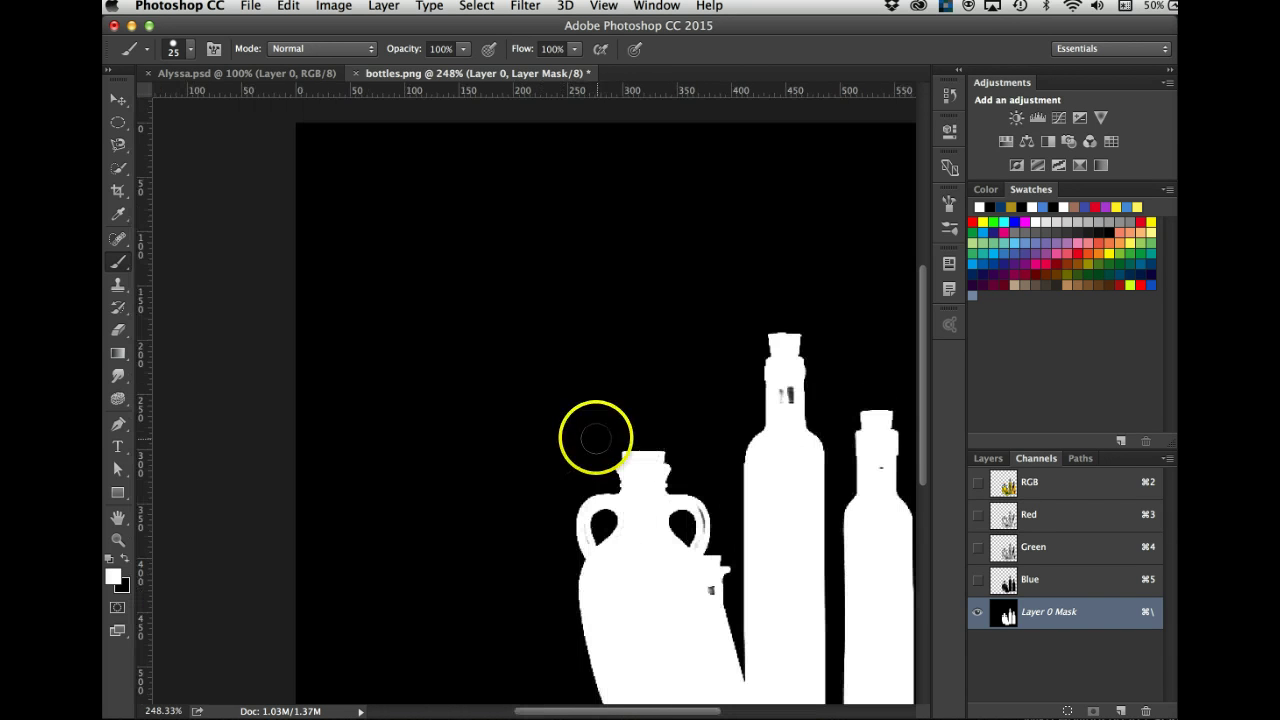
click(876, 479)
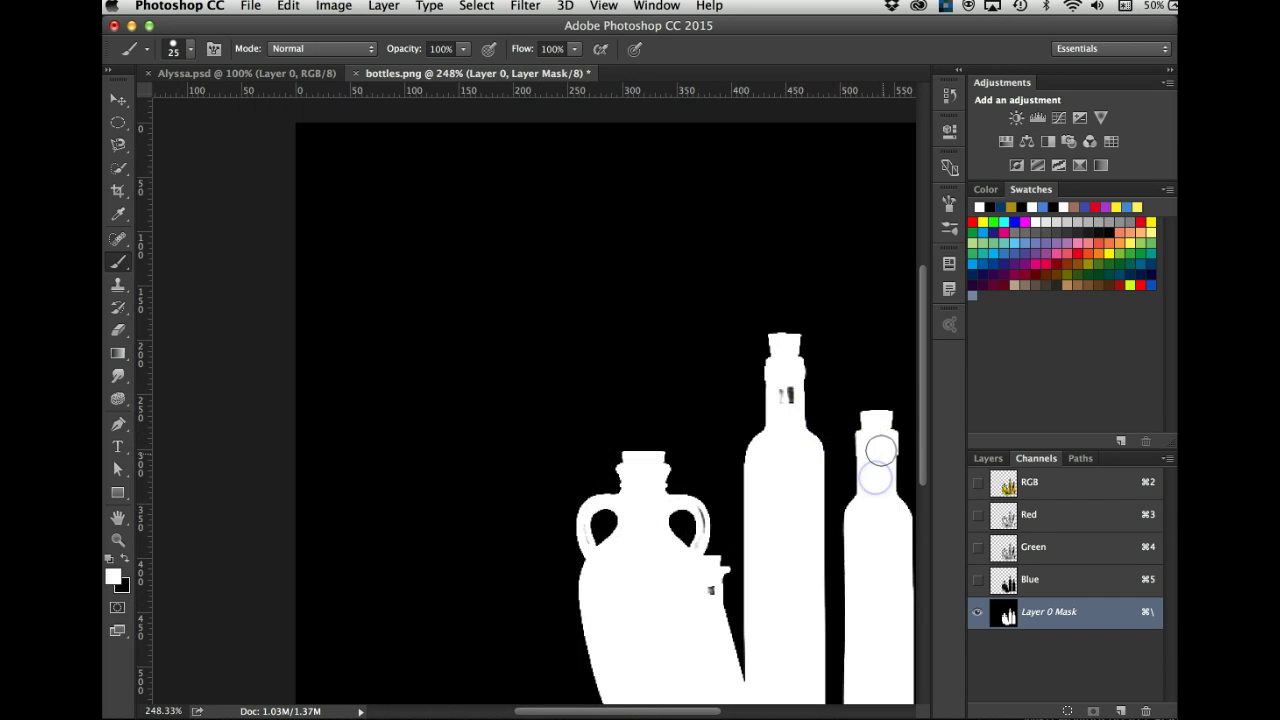
Step: Reduce the brush size to 8 px and paint the dark marks on the tallest bottle's neck and the jug's handles white
key(bracketleft)
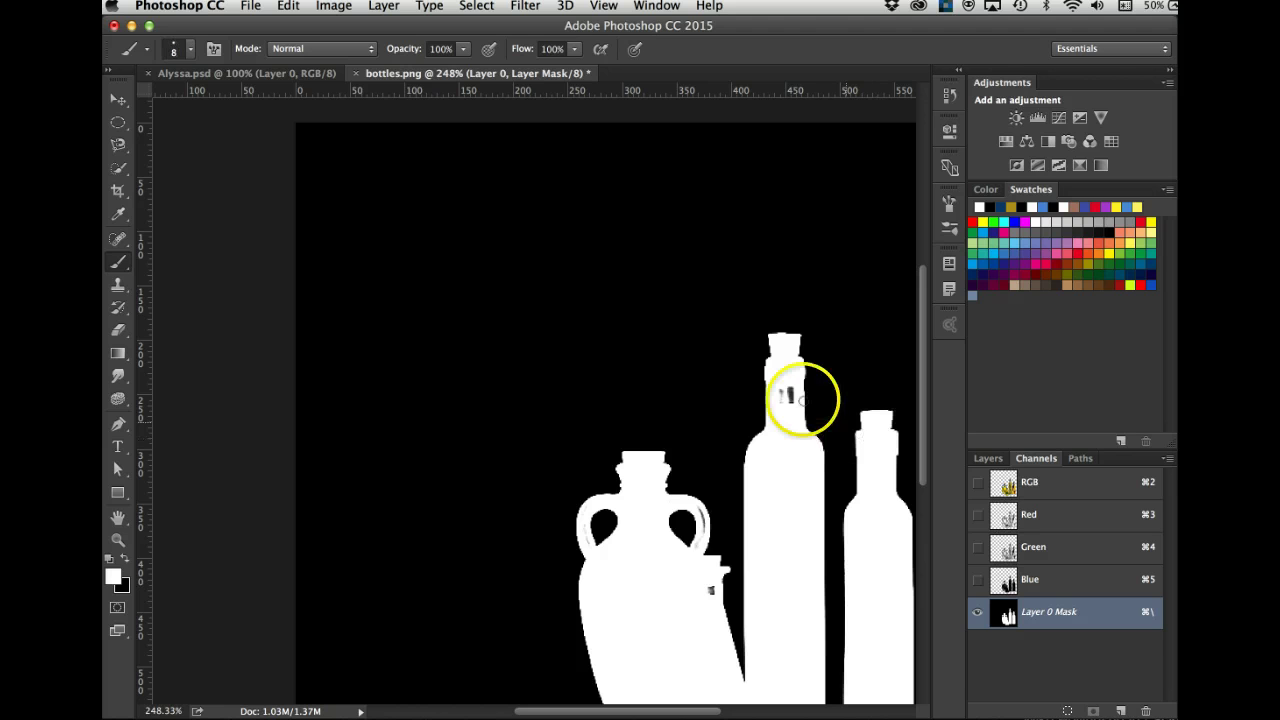
drag(781, 385, 778, 411)
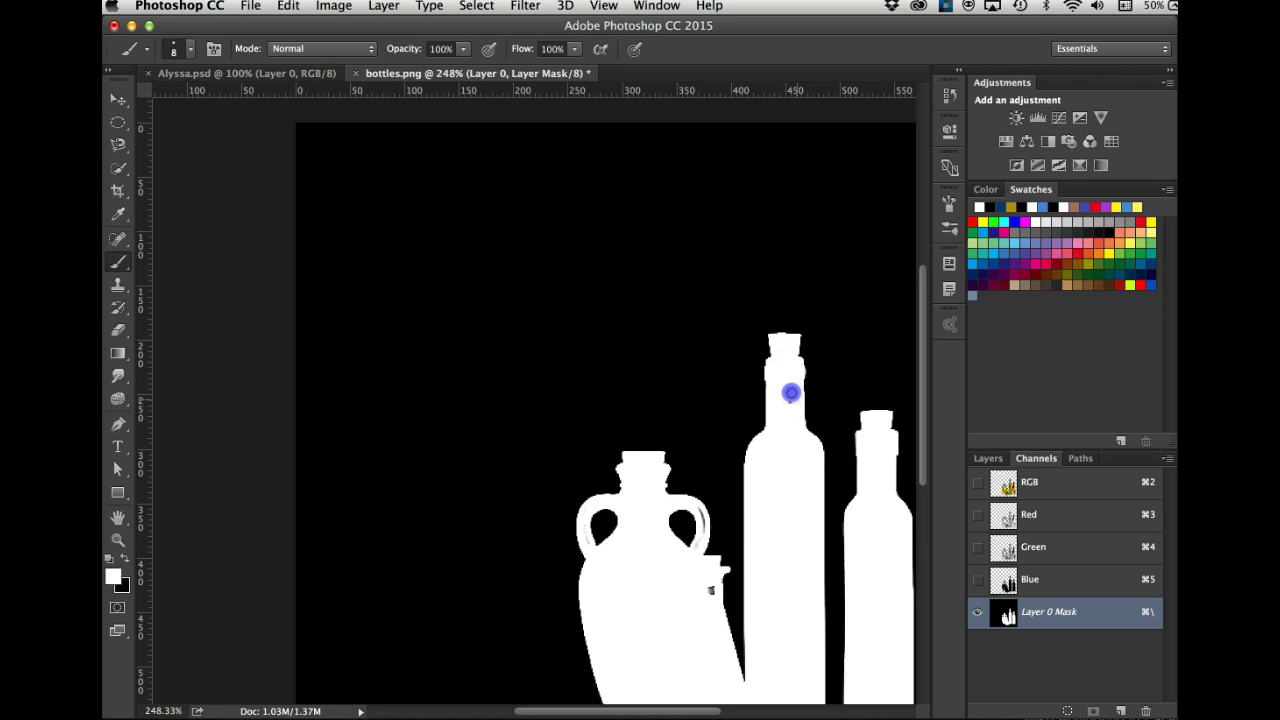
click(696, 547)
click(591, 502)
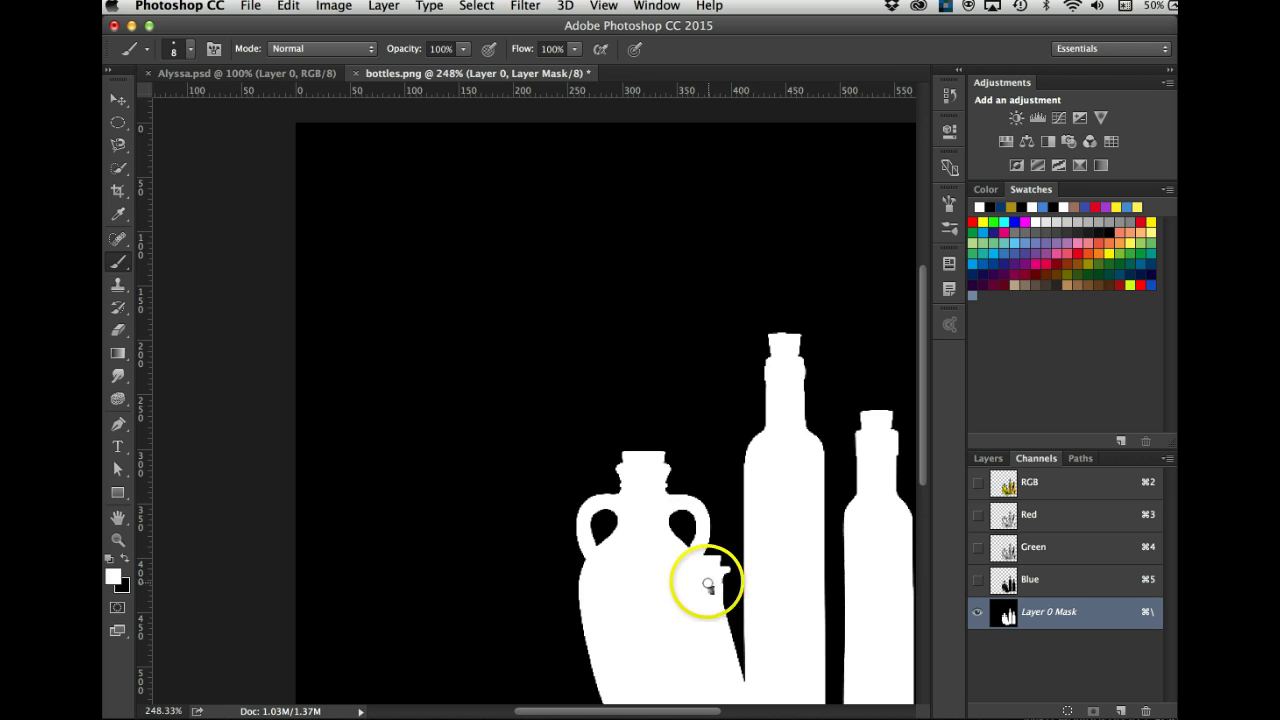
Step: Paint the dark speck on the small bottle's neck white, checking the mask against the RGB image before and after
key(x)
click(977, 484)
key(x)
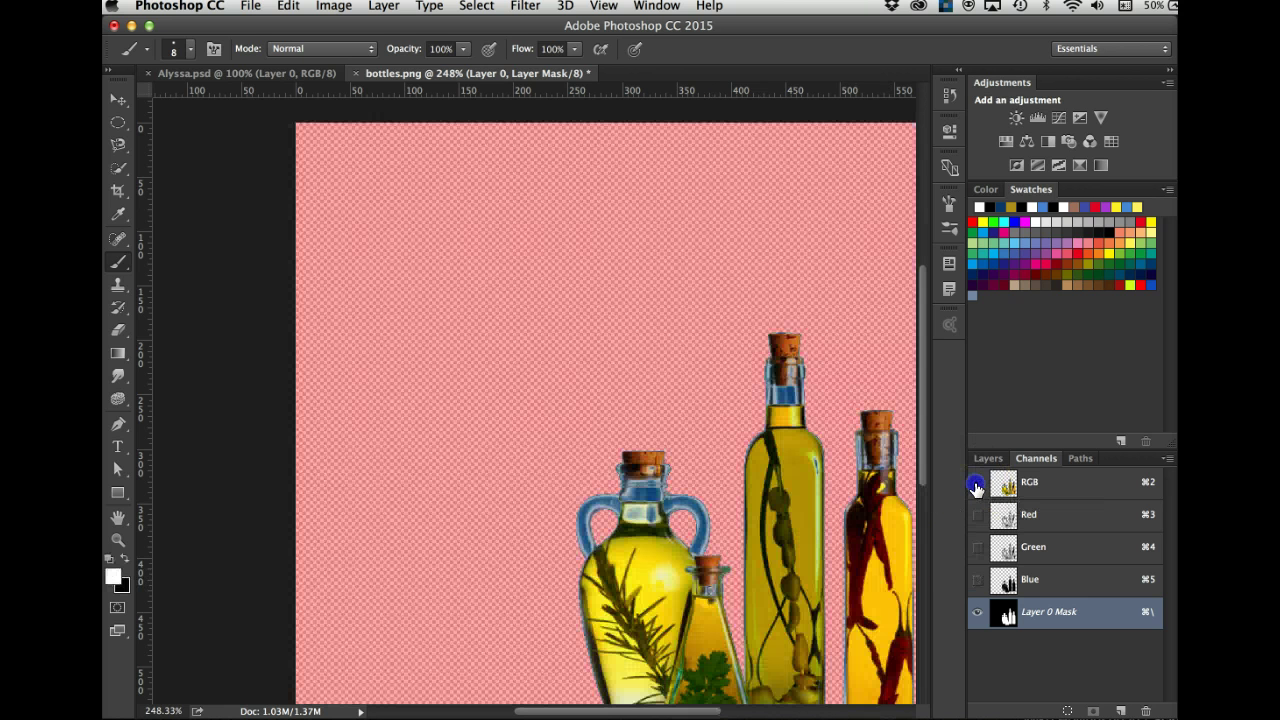
click(977, 485)
drag(707, 596, 706, 584)
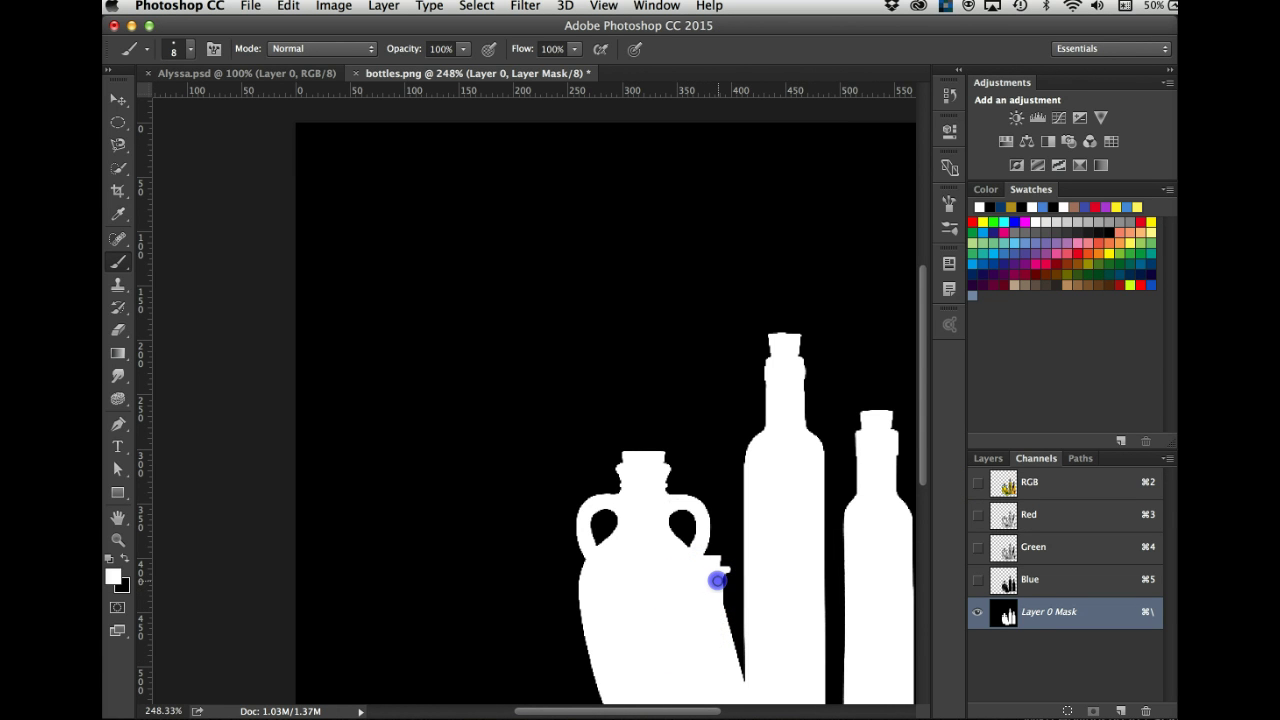
key(x)
click(977, 485)
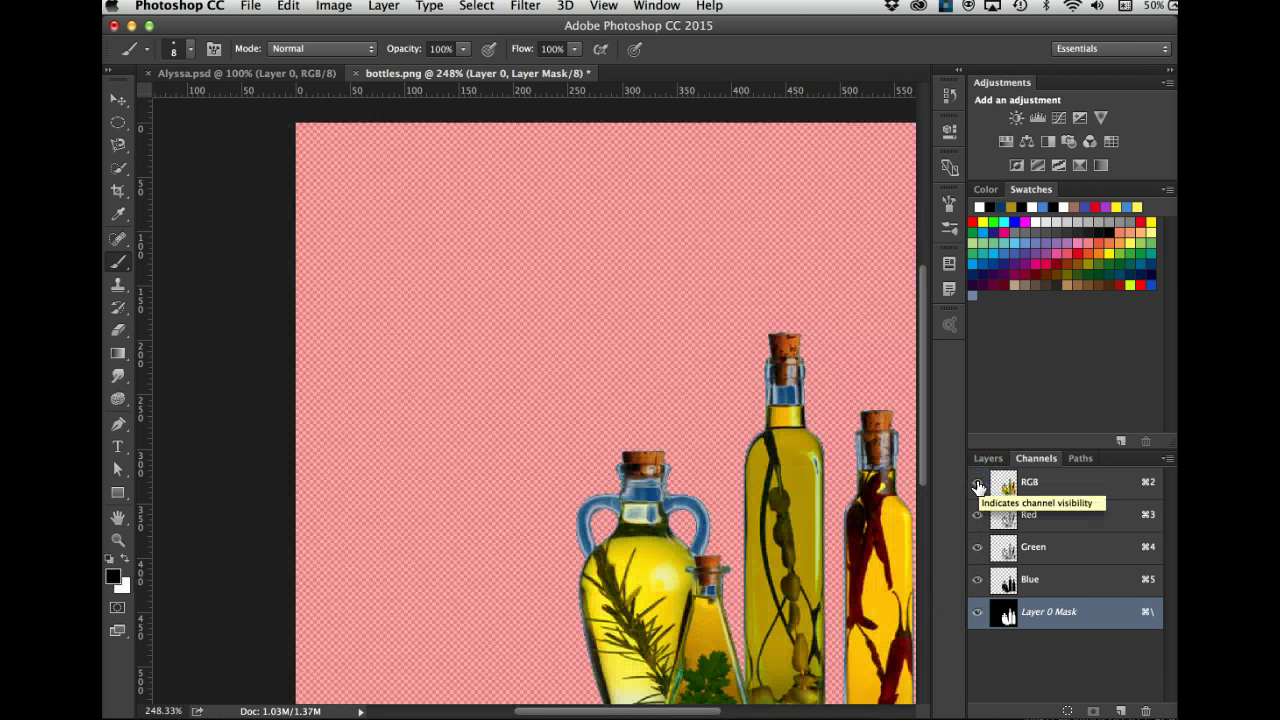
key(x)
click(977, 485)
Step: Apply a Gaussian Blur with a 0.4 pixel radius to the Layer 0 Mask, comparing the edges with and without the preview
click(1040, 607)
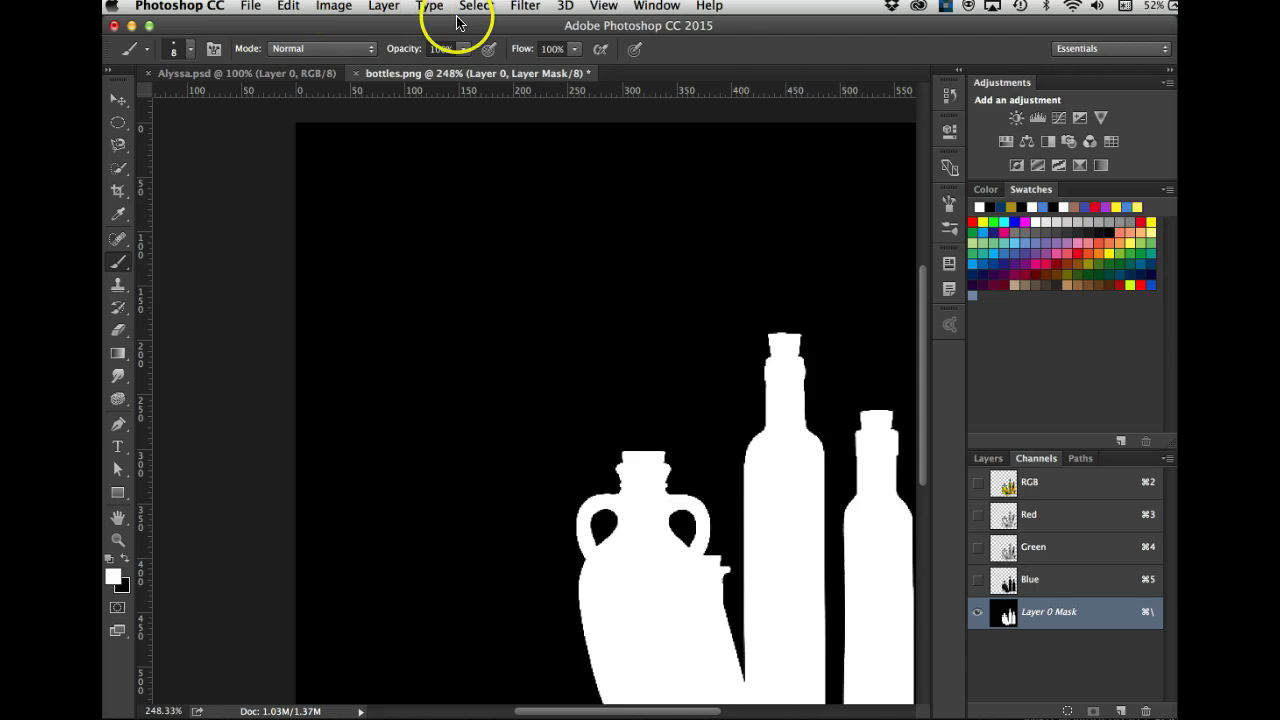
click(524, 7)
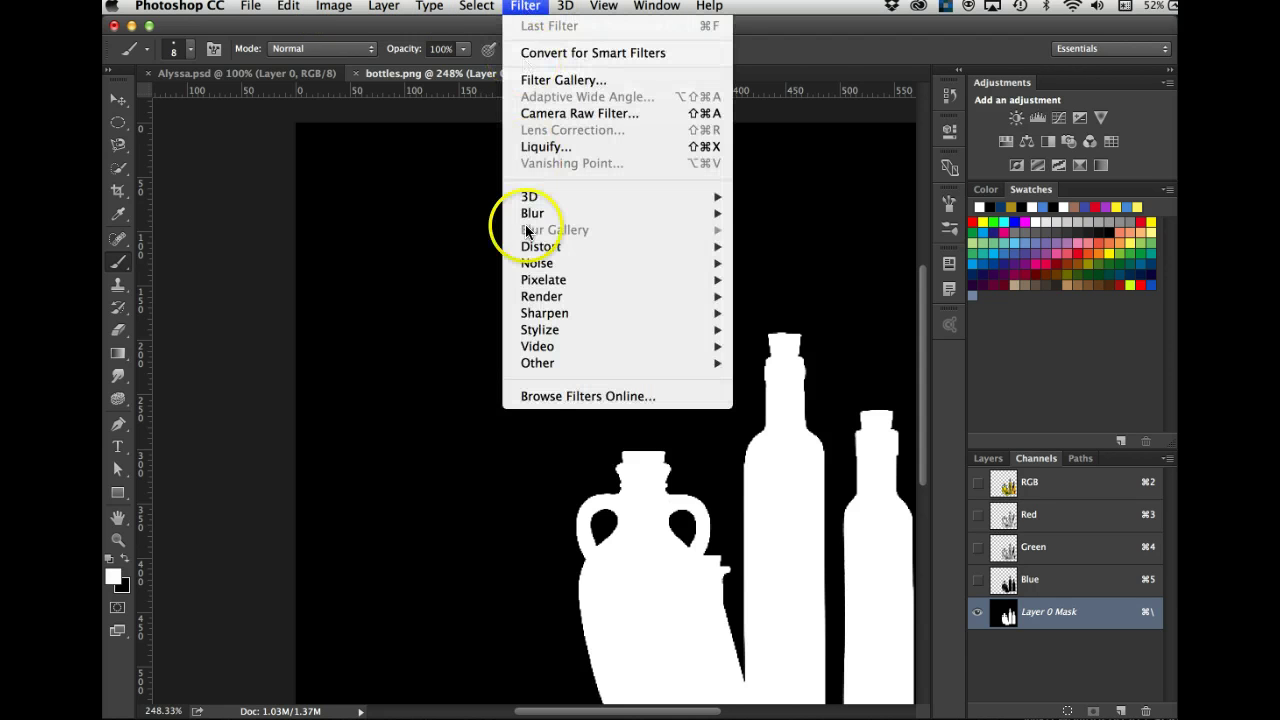
mouse_move(500, 215)
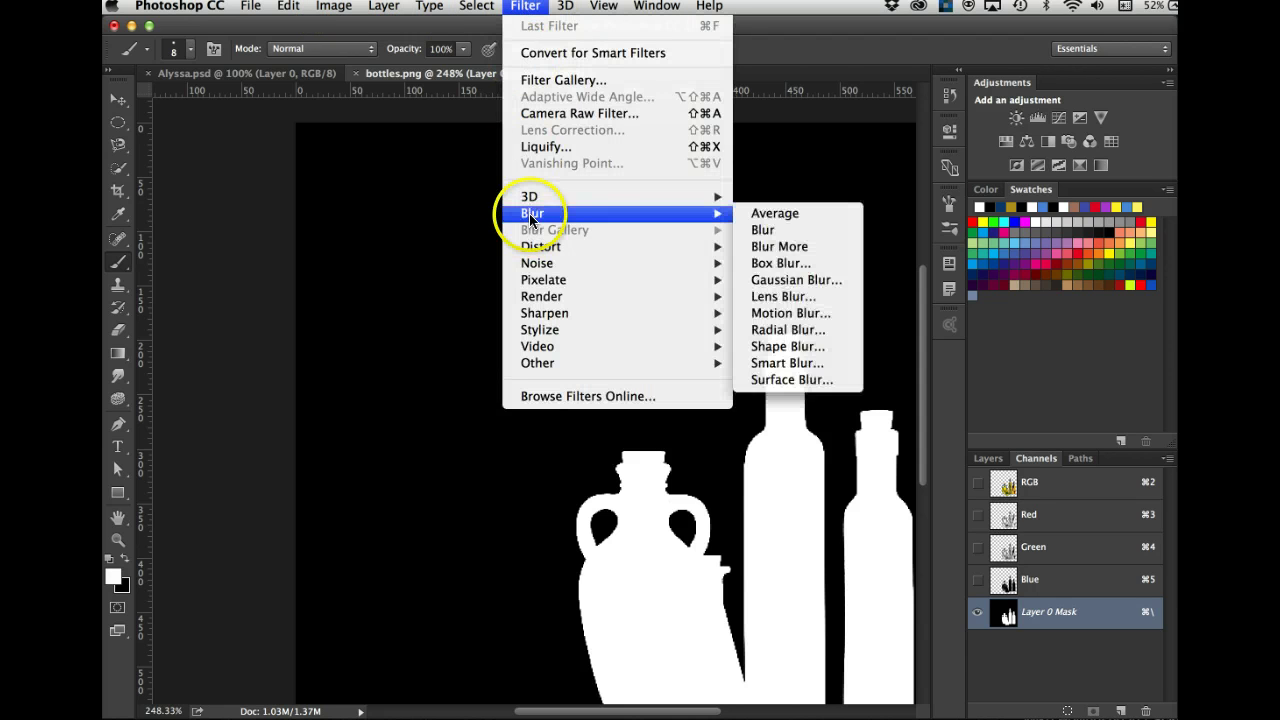
click(776, 284)
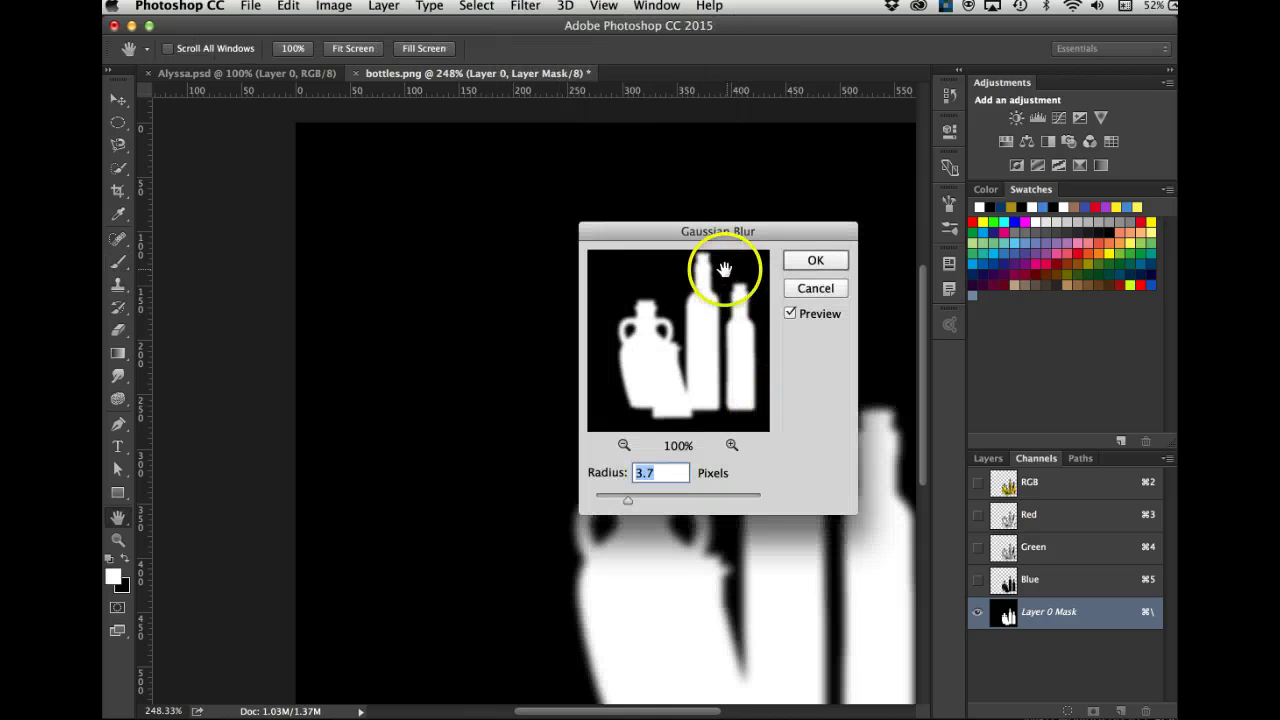
drag(734, 229, 424, 175)
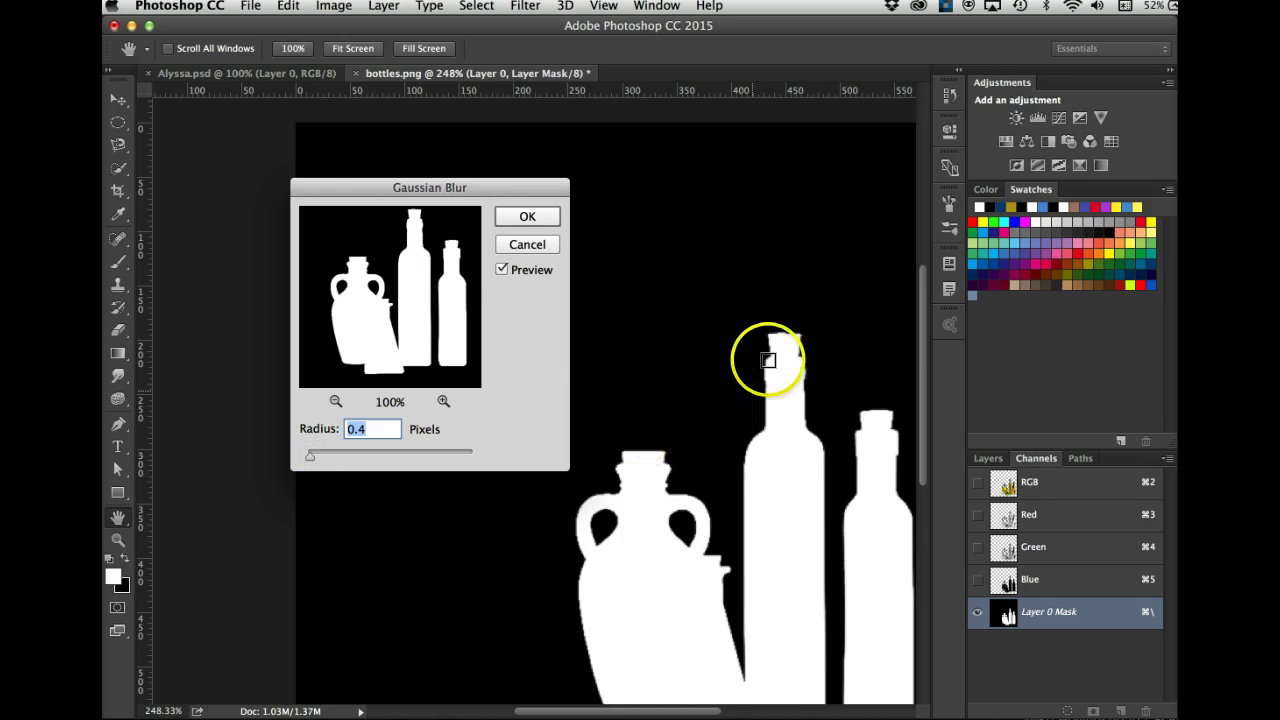
click(501, 270)
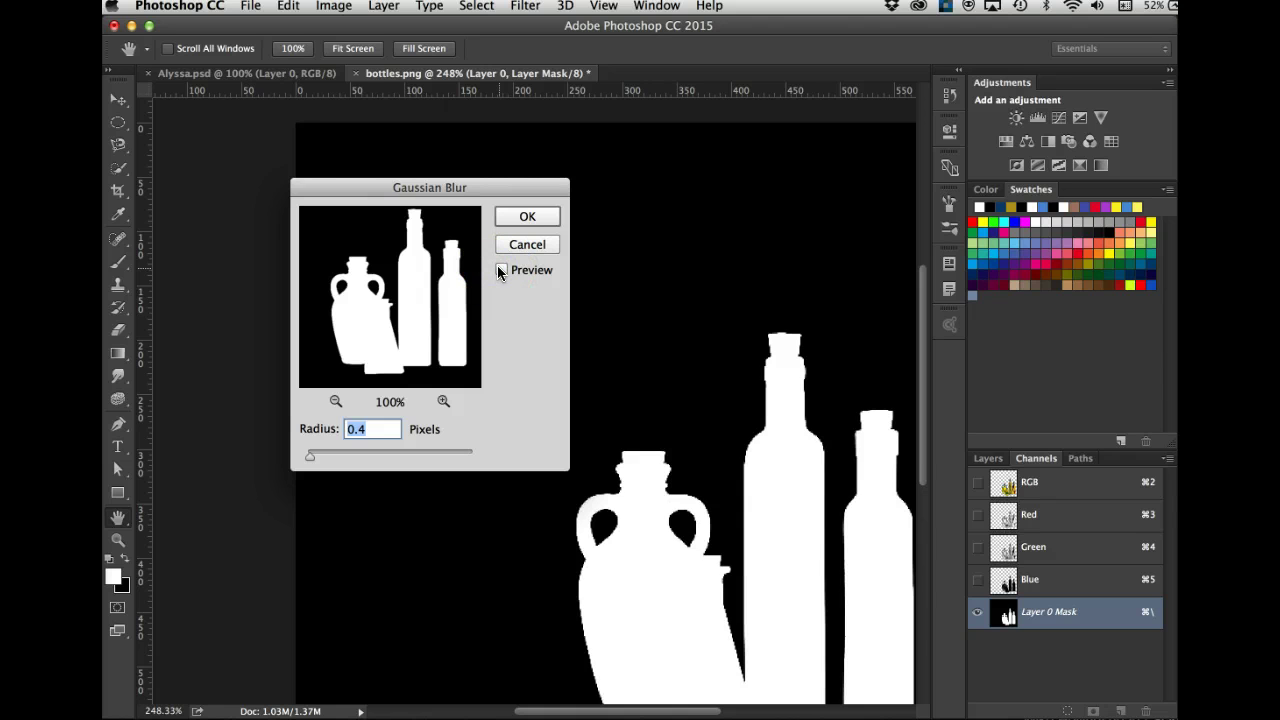
click(501, 271)
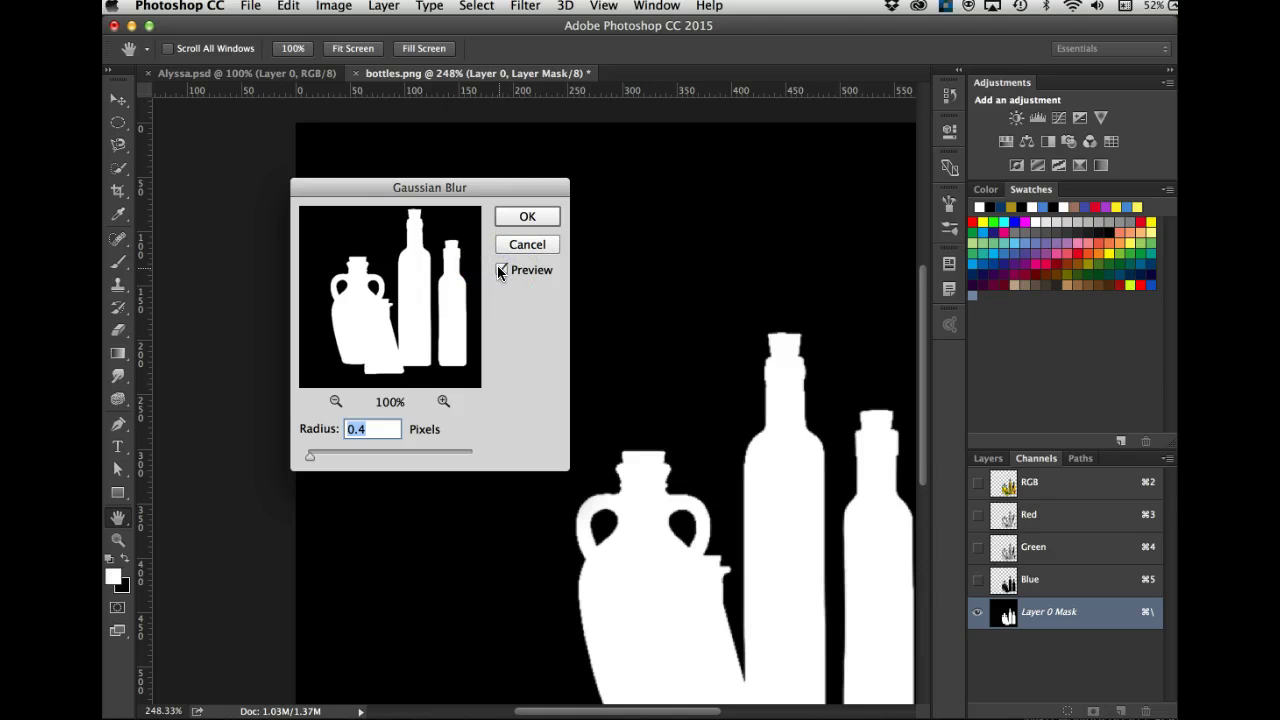
click(527, 216)
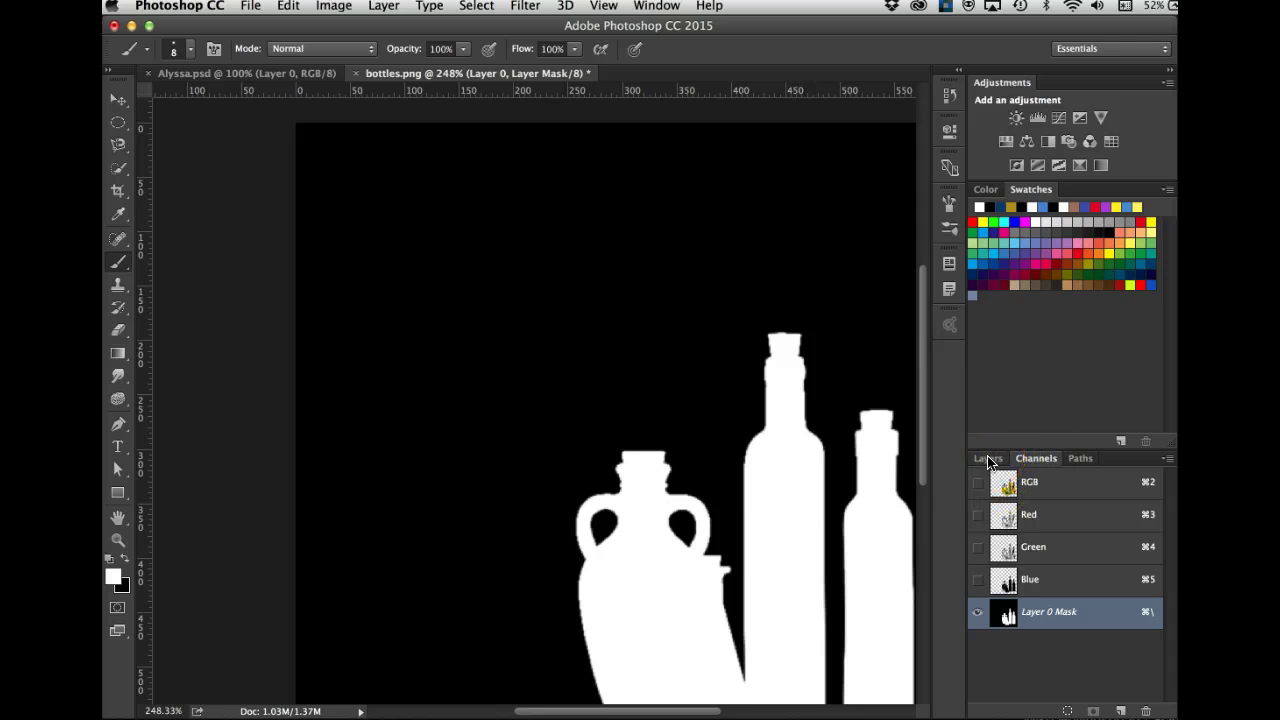
Step: Display the RGB channels again and hide the Layer 0 Mask overlay, ending in the layer list
click(977, 482)
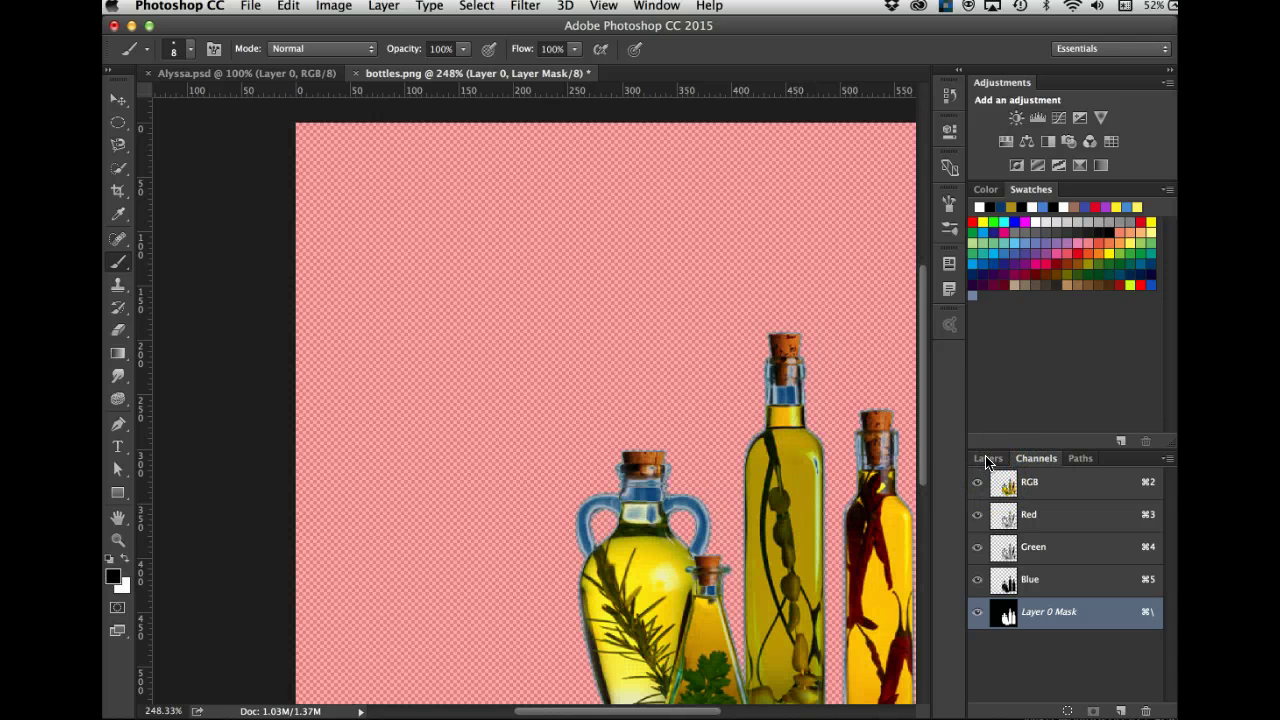
click(986, 459)
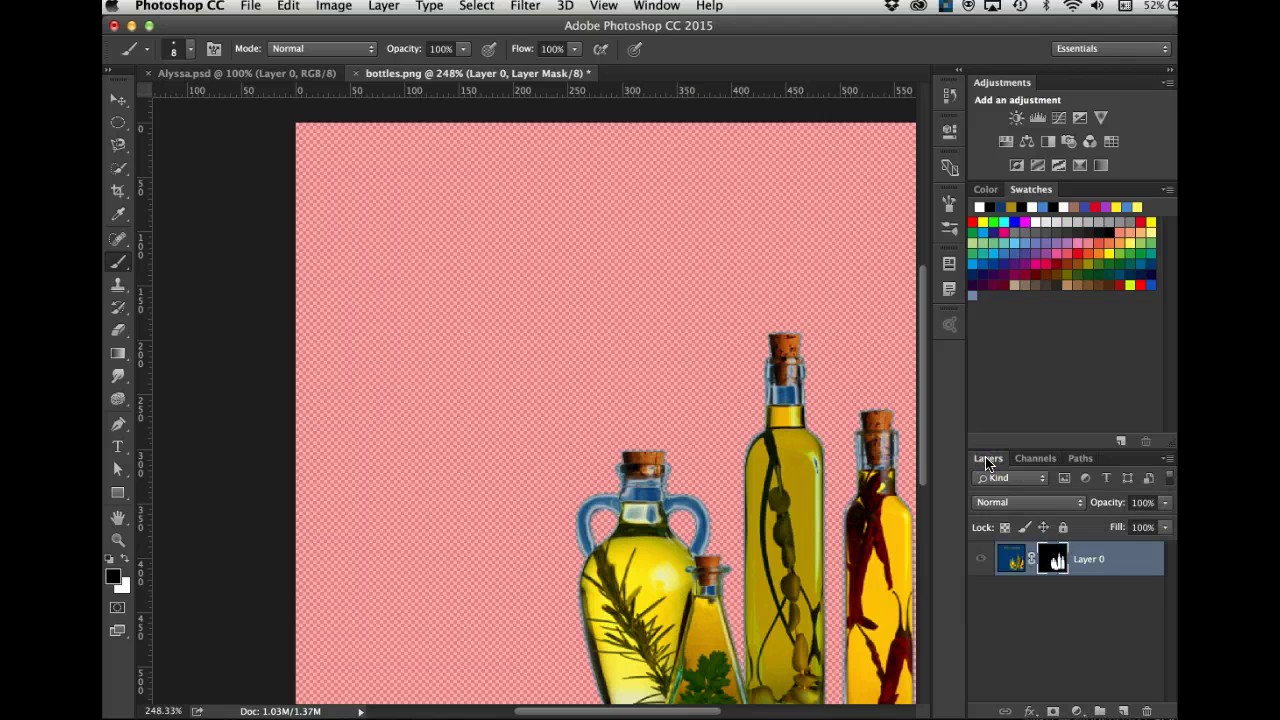
click(1036, 459)
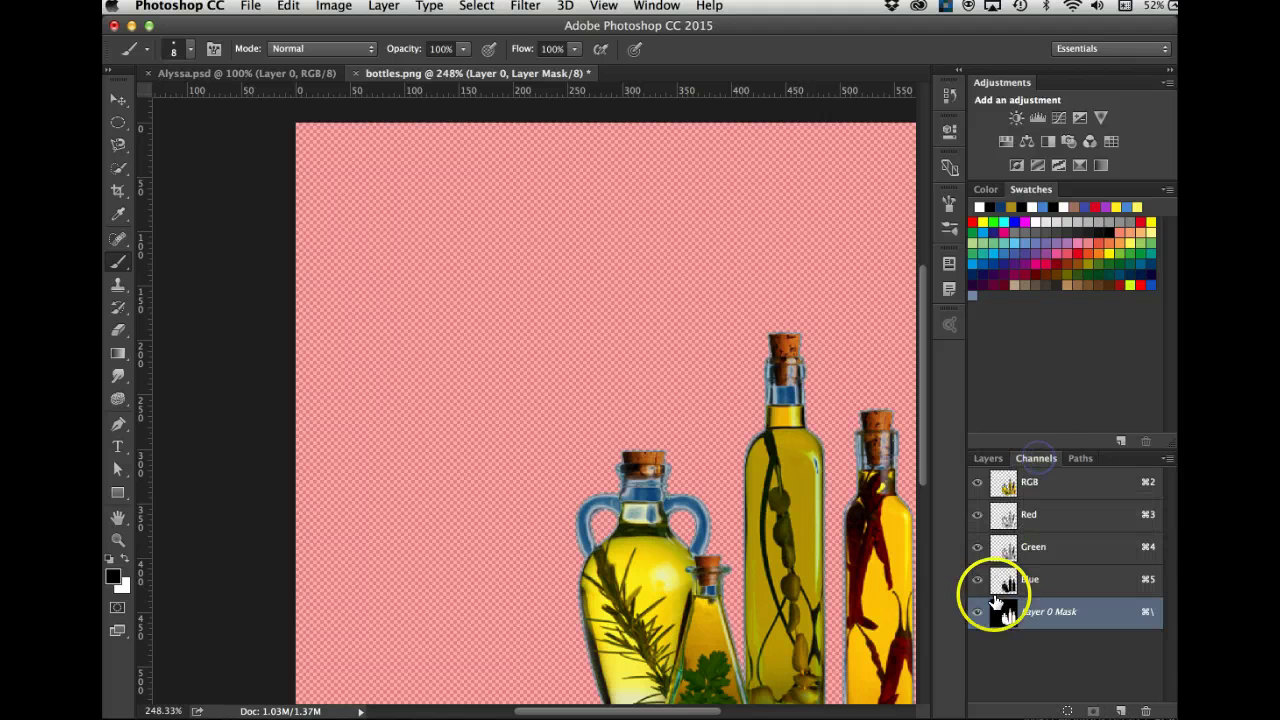
click(976, 612)
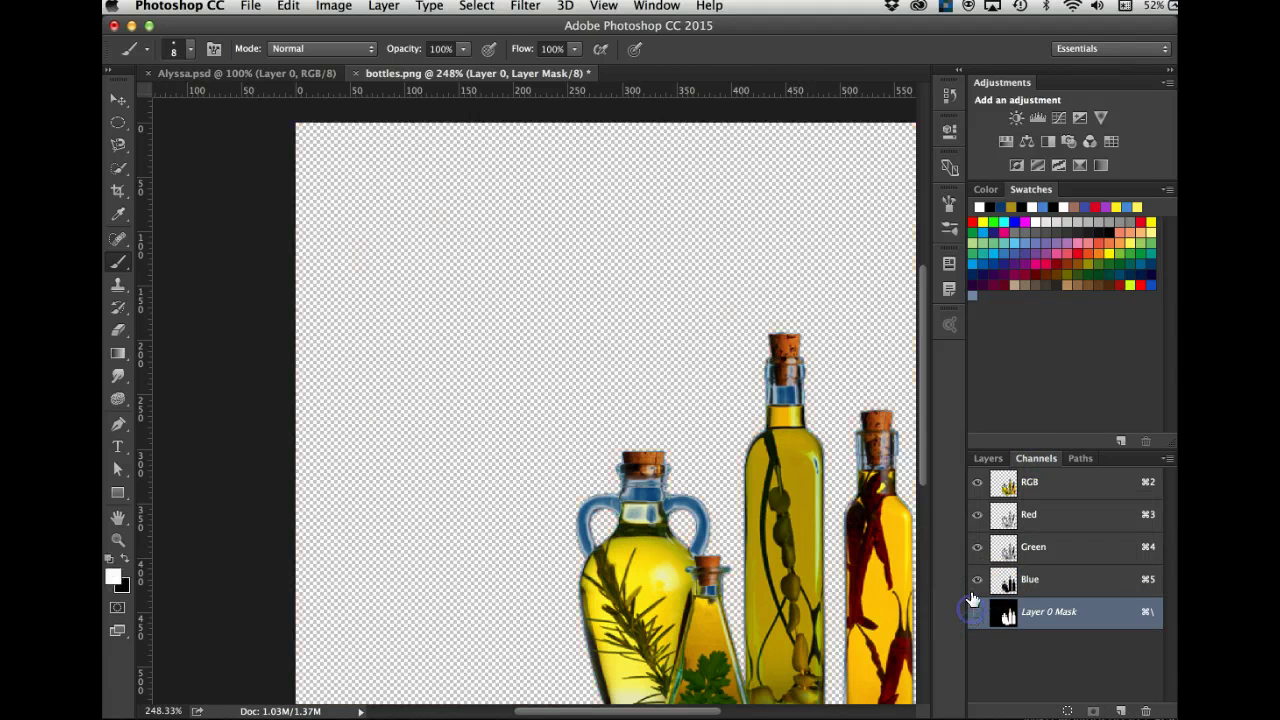
click(988, 459)
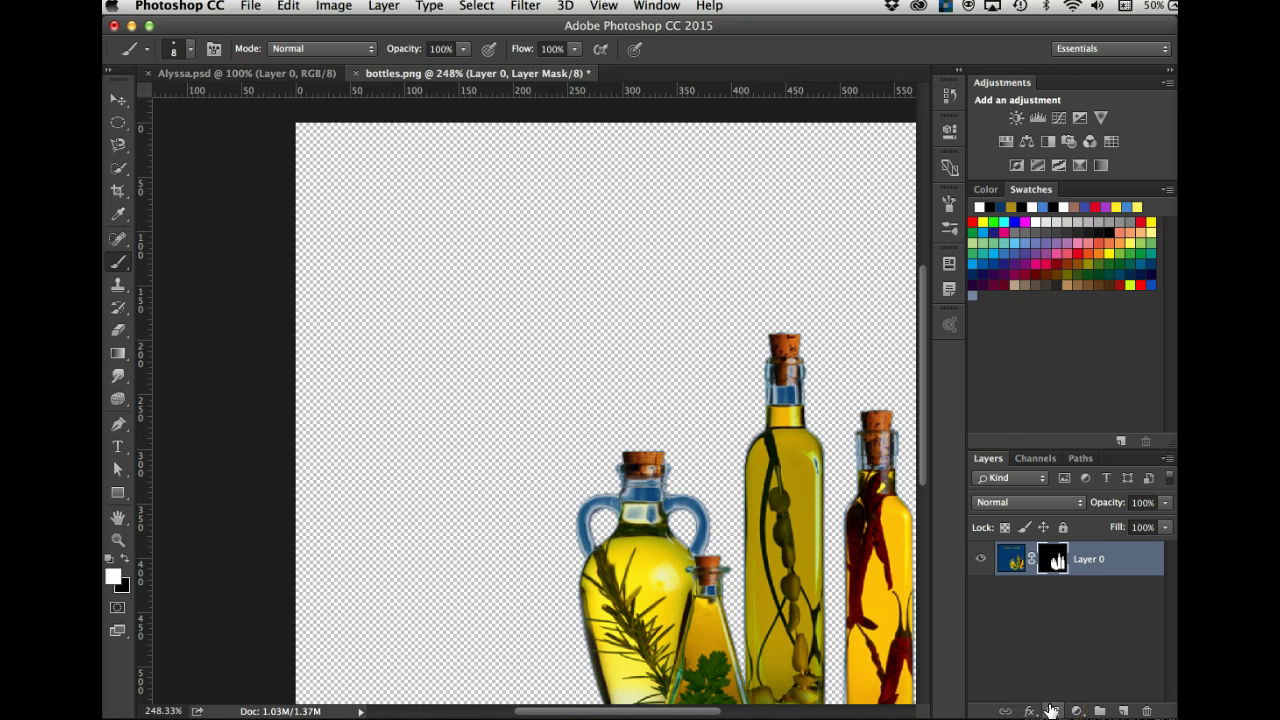
Step: Review the Layer 0 Mask as a red overlay and on its own, and return to the masked image with the overlay hidden
click(1036, 459)
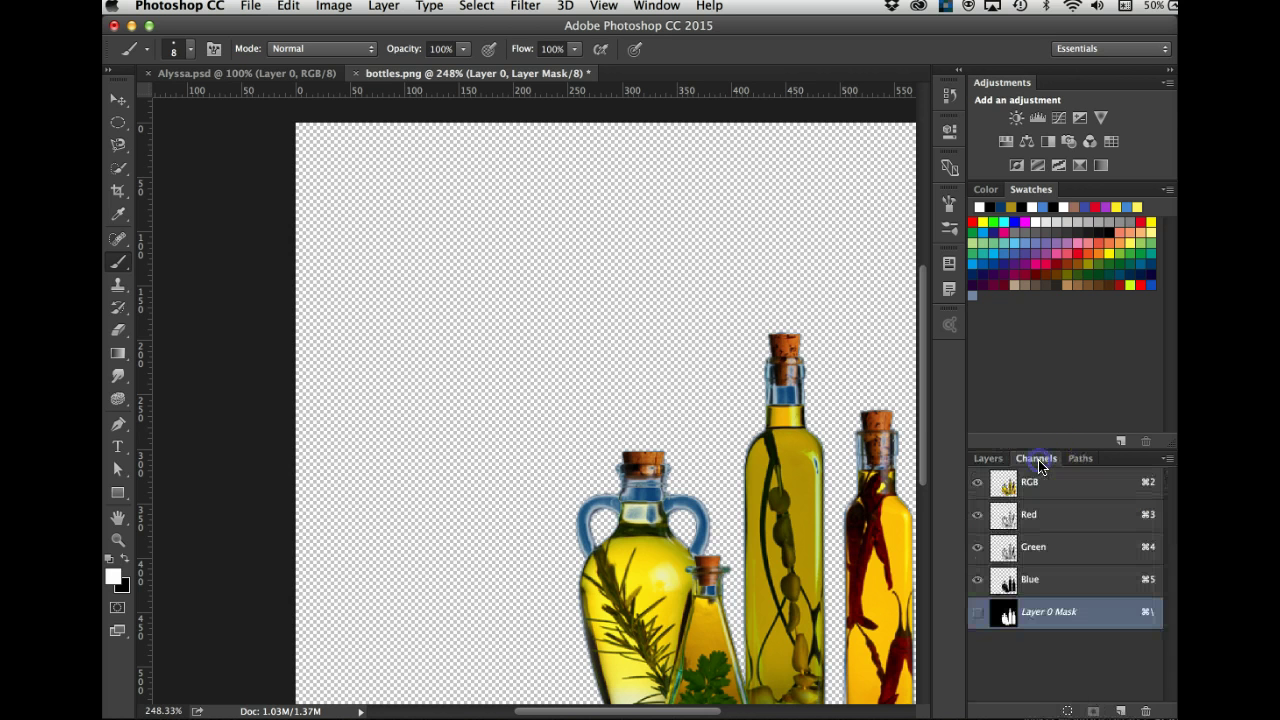
click(979, 616)
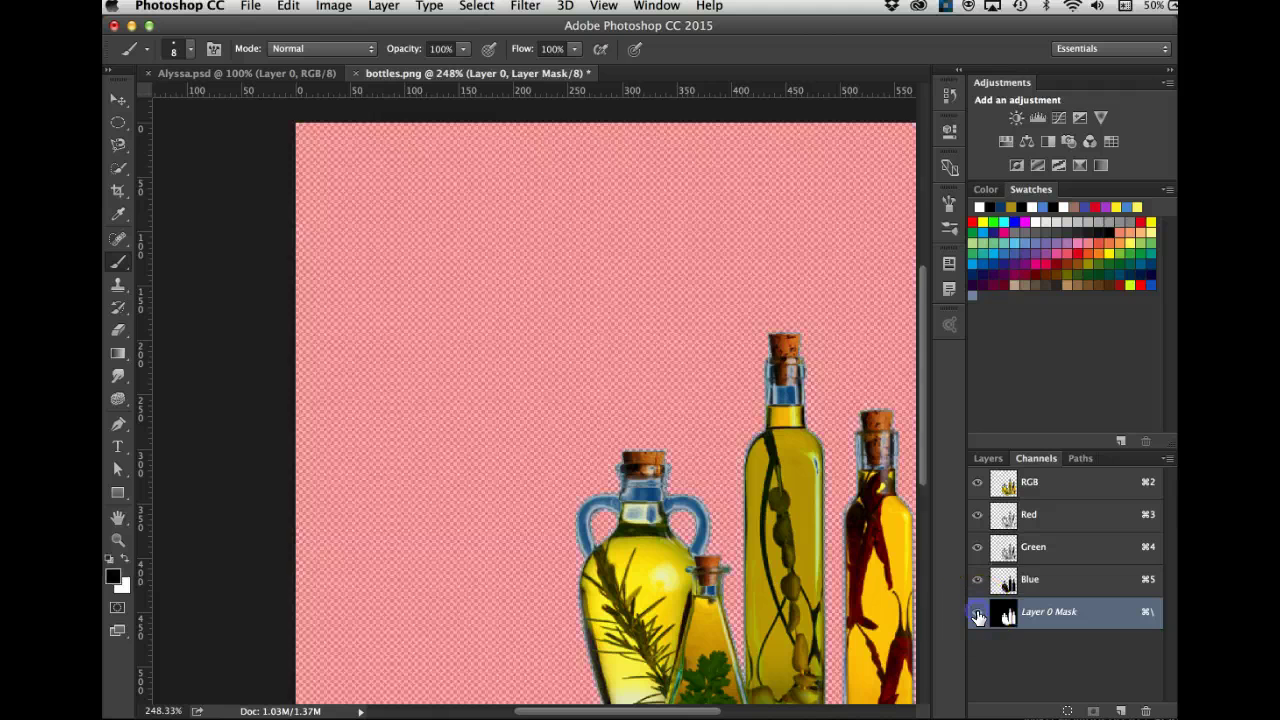
click(979, 482)
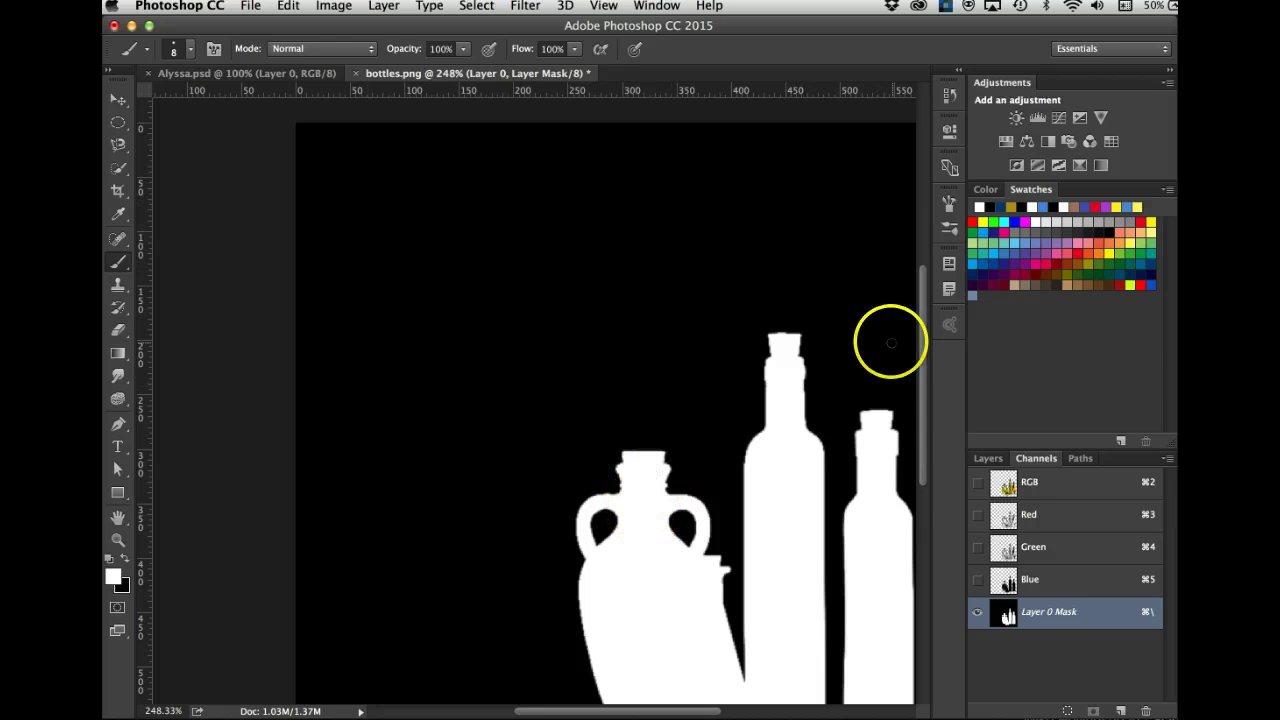
click(973, 483)
click(981, 459)
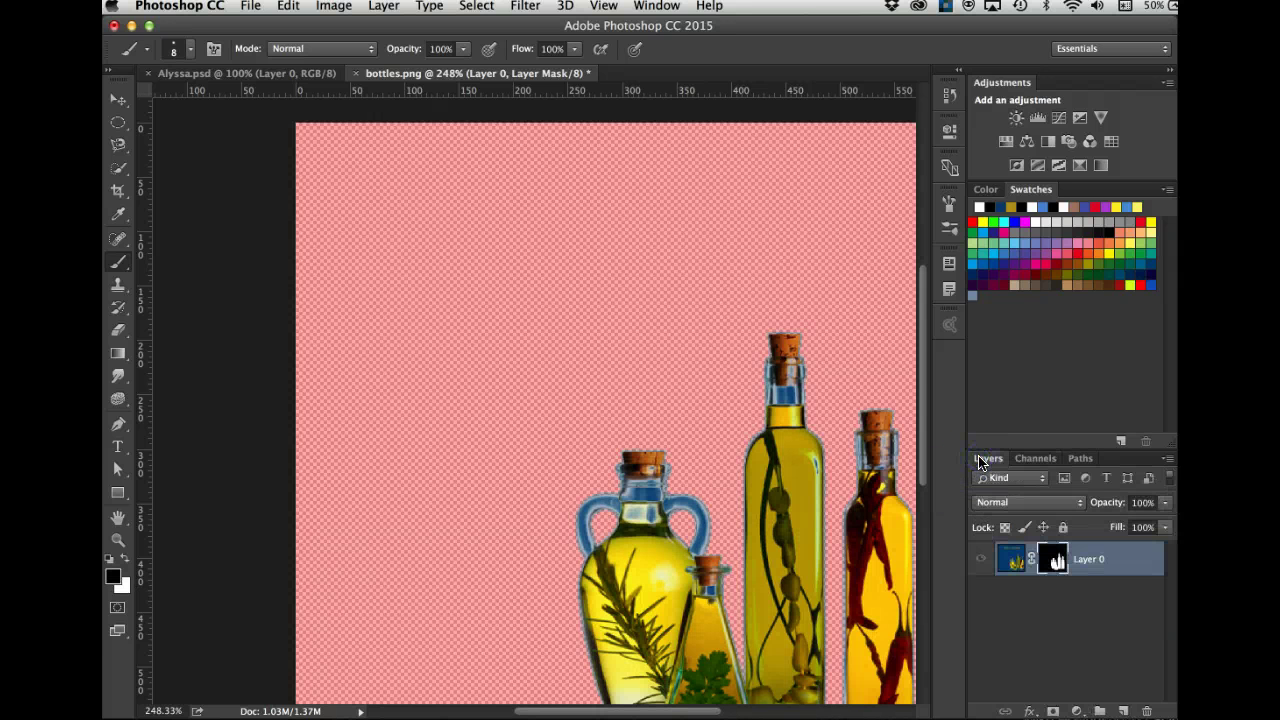
click(1035, 458)
click(977, 611)
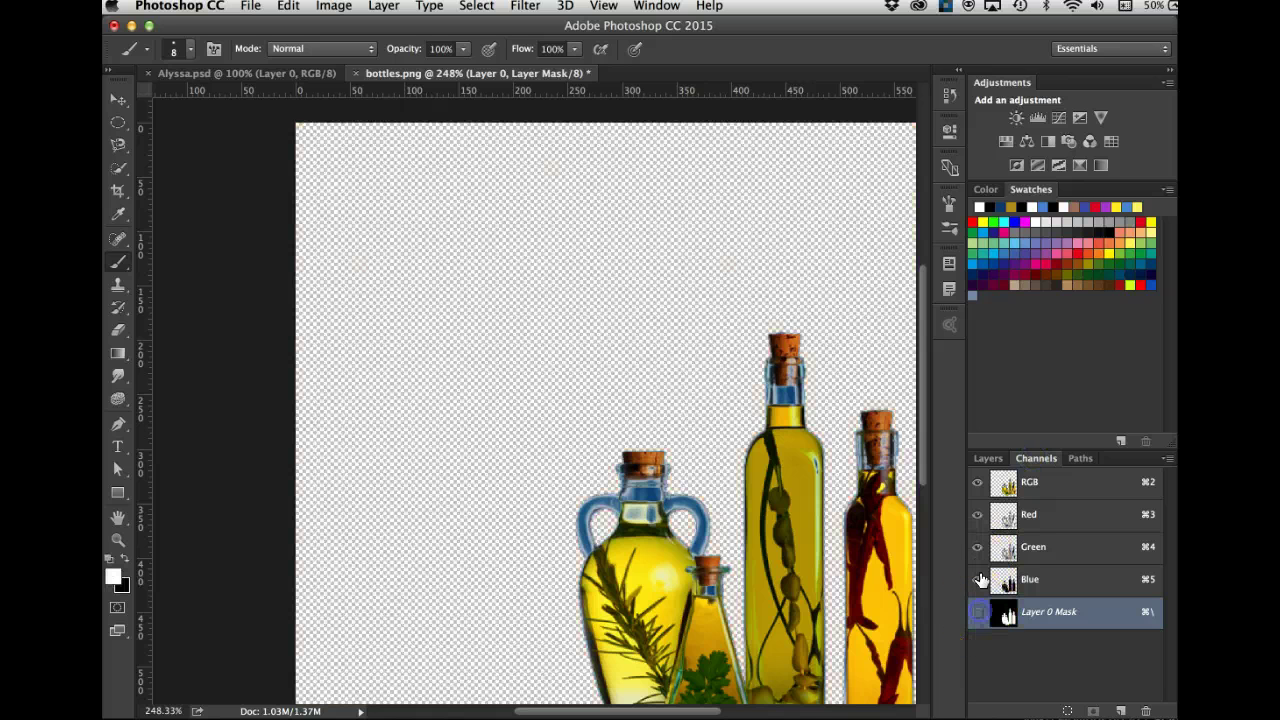
click(988, 459)
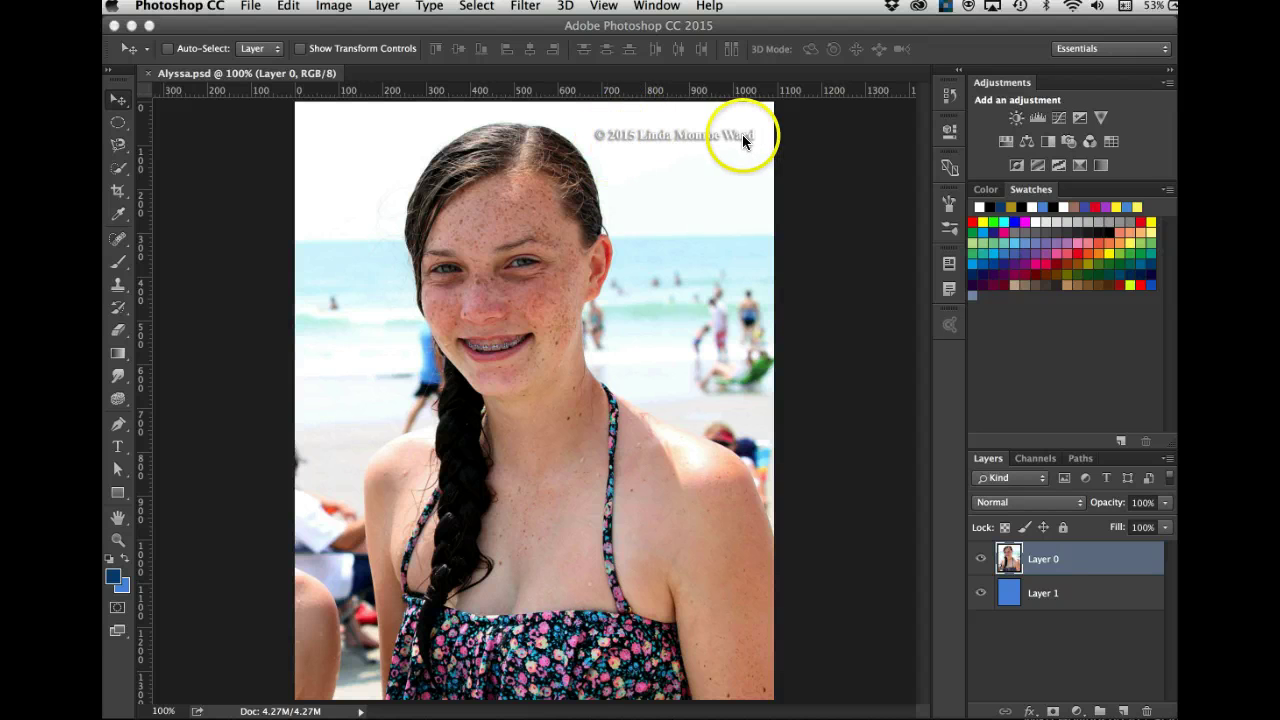
Step: Hide Layer 0 in the portrait document to view the blue layer beneath, and show it again
click(979, 559)
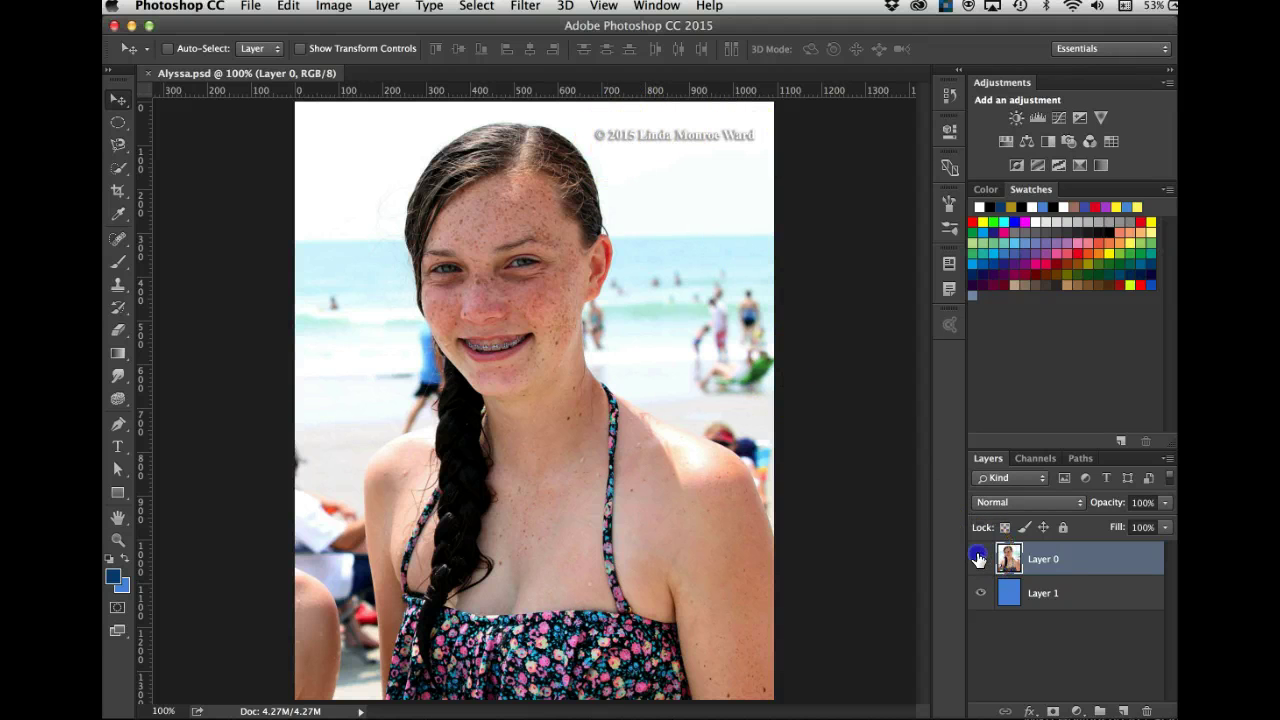
click(979, 559)
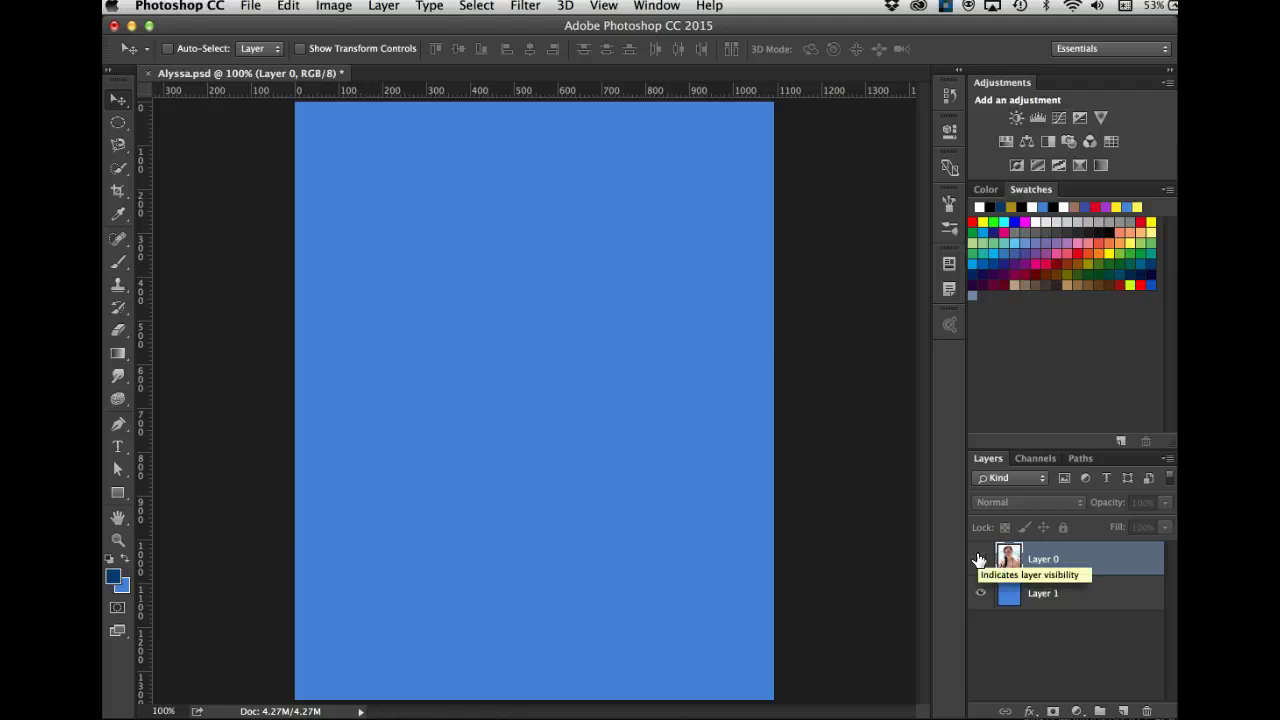
click(979, 559)
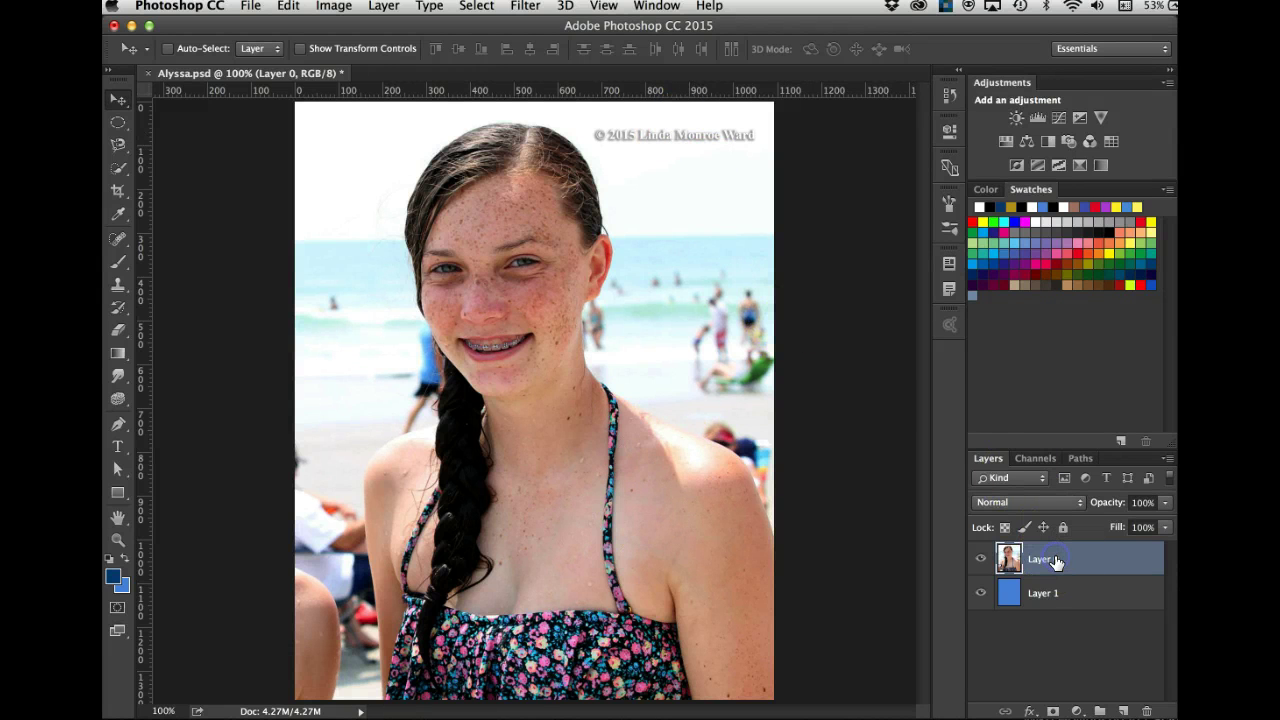
Step: Draw a feathered elliptical marquee selection around the copyright text in the sky area of the portrait photo
click(118, 121)
click(163, 134)
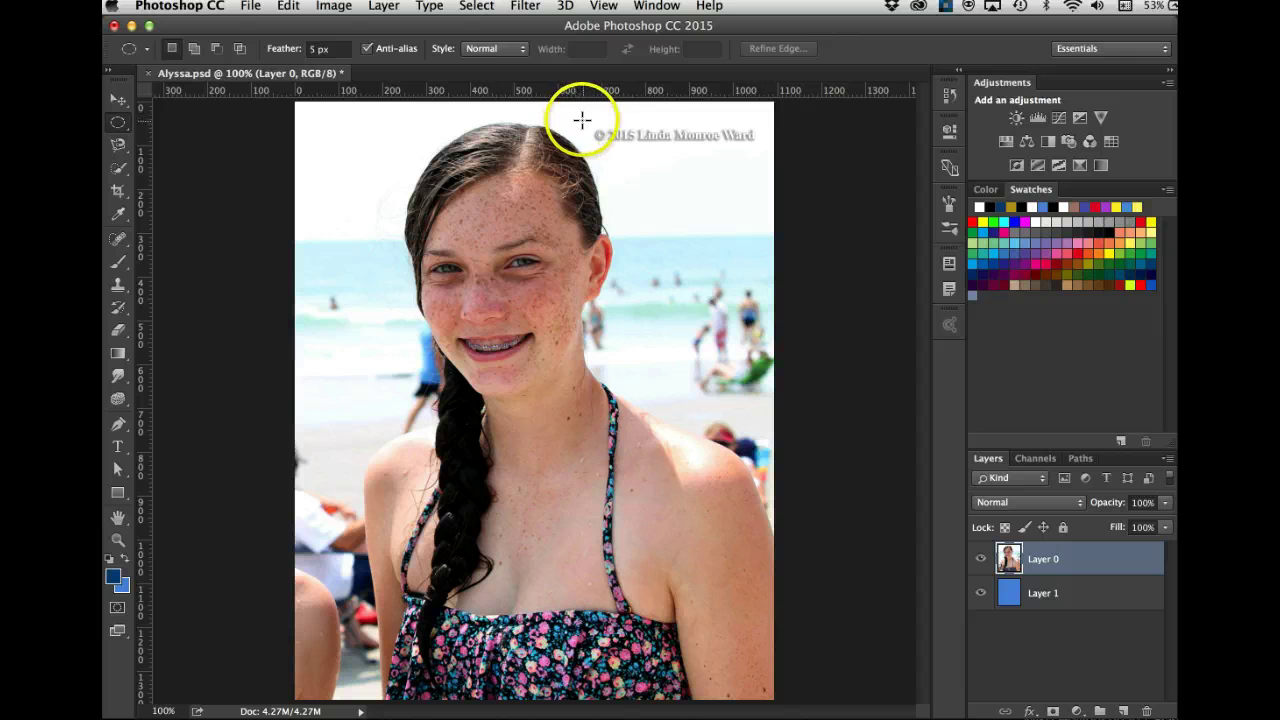
drag(585, 119, 753, 150)
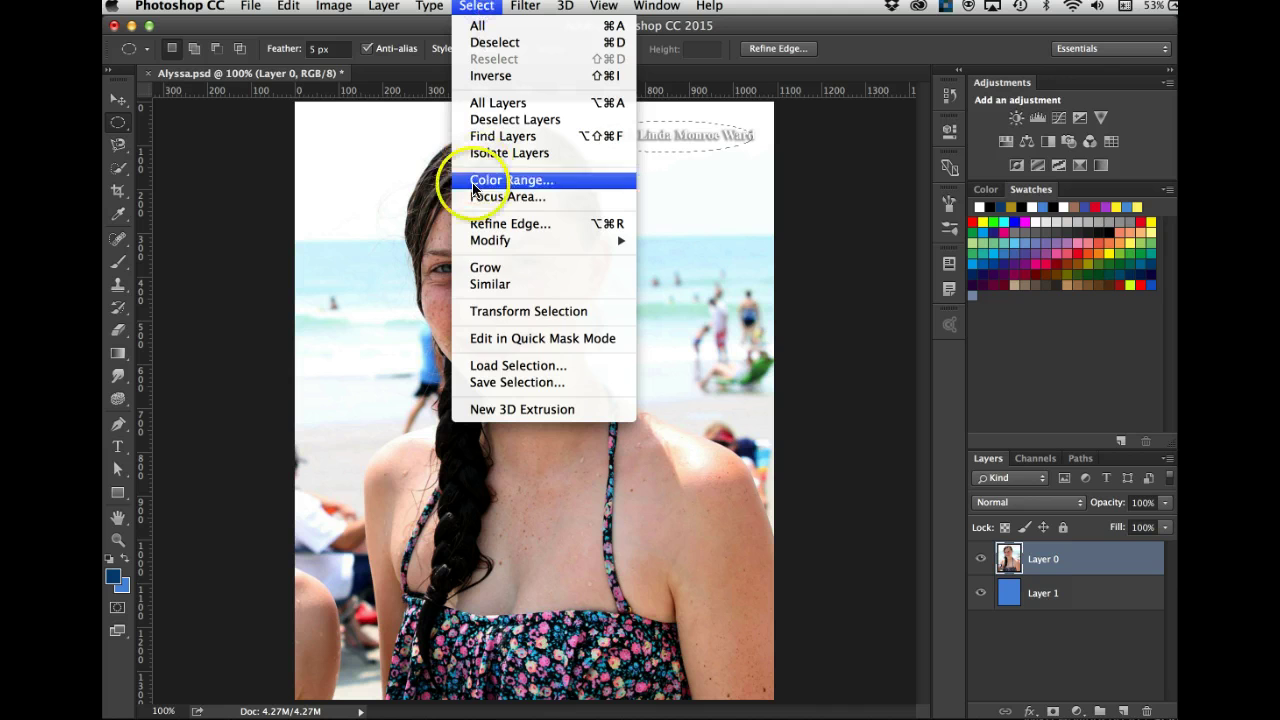
Step: Transform the elliptical selection to 104.20% width and 127.08% height so it encloses the whole copyright text, and apply it
click(497, 313)
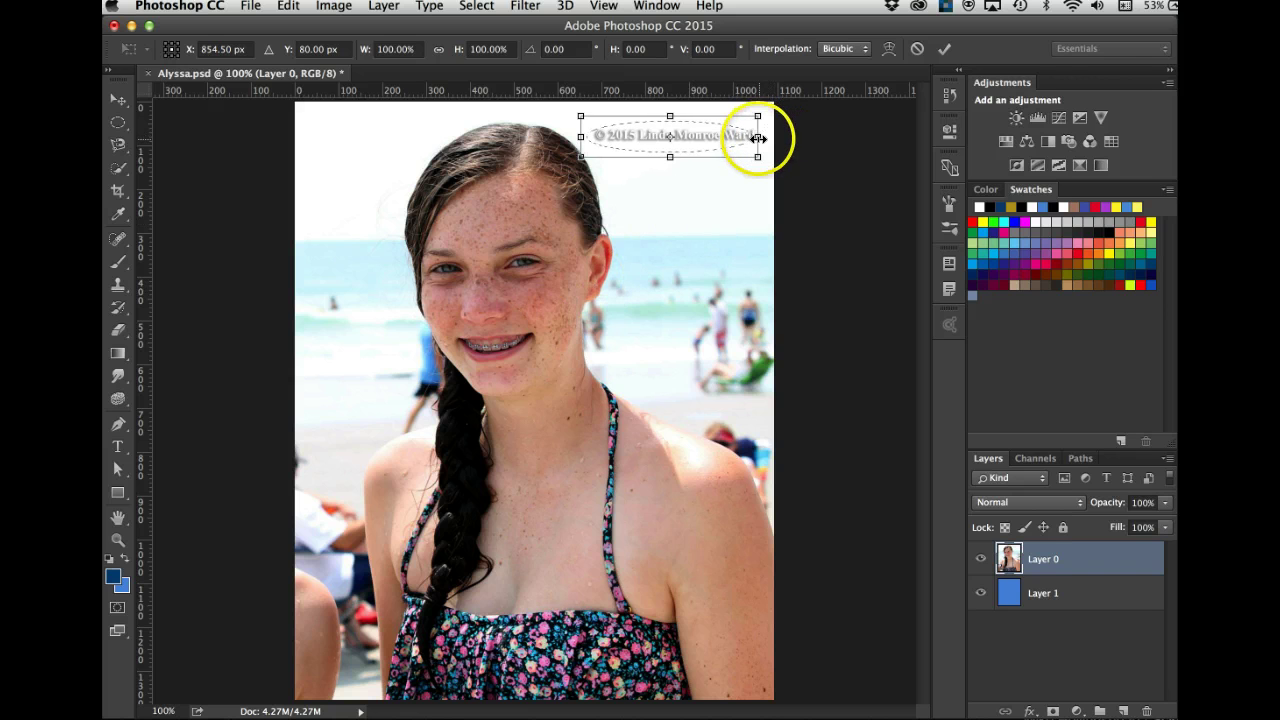
drag(758, 137, 762, 136)
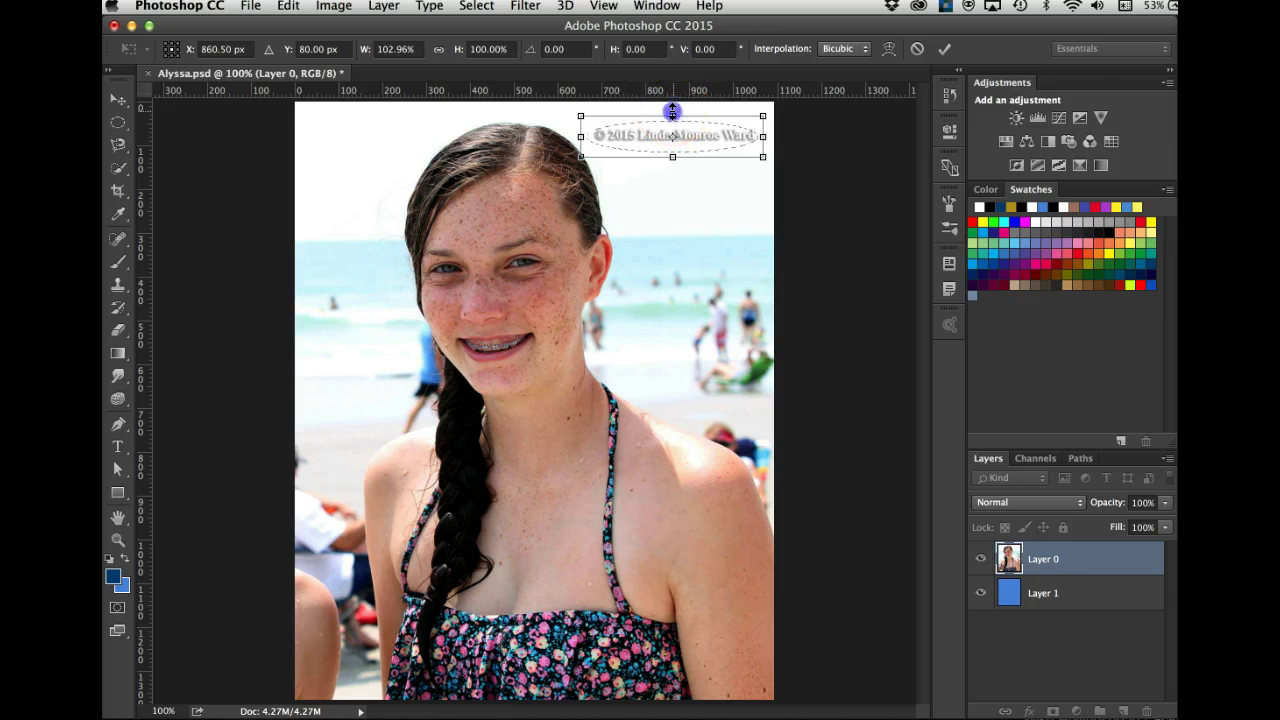
drag(672, 107, 672, 101)
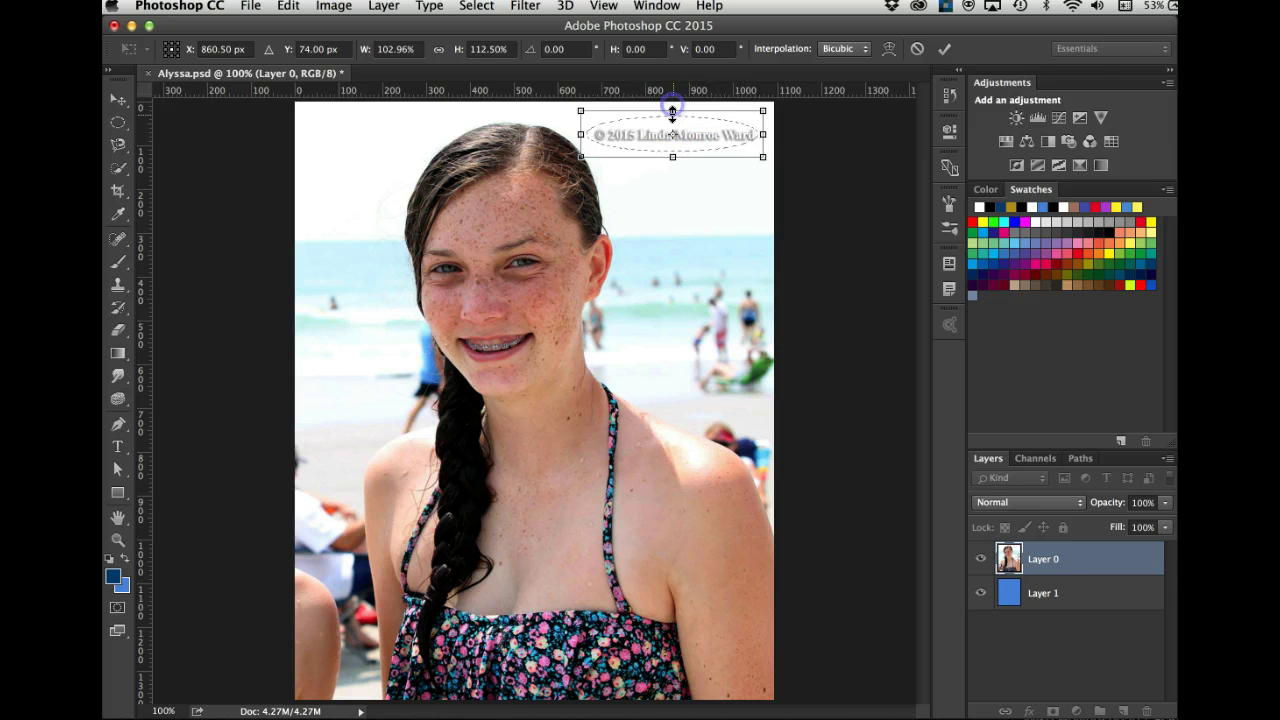
drag(672, 155, 672, 162)
drag(766, 133, 767, 135)
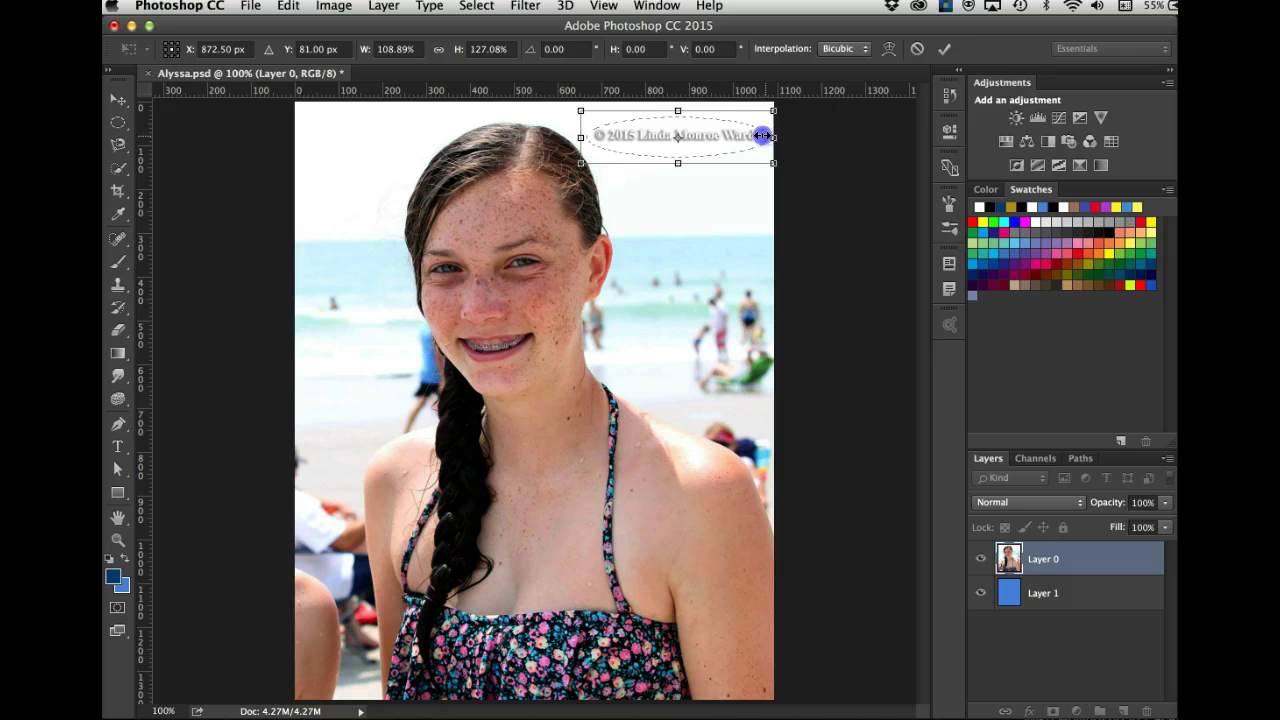
drag(763, 135, 756, 136)
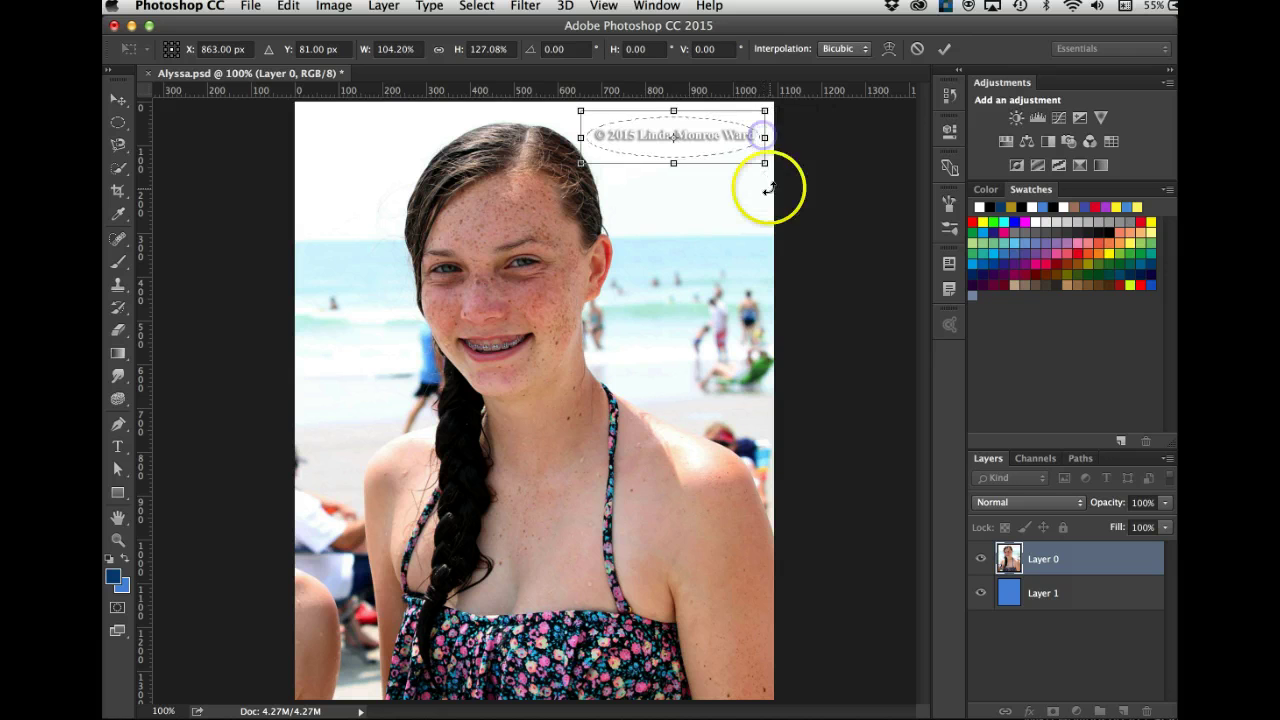
click(691, 137)
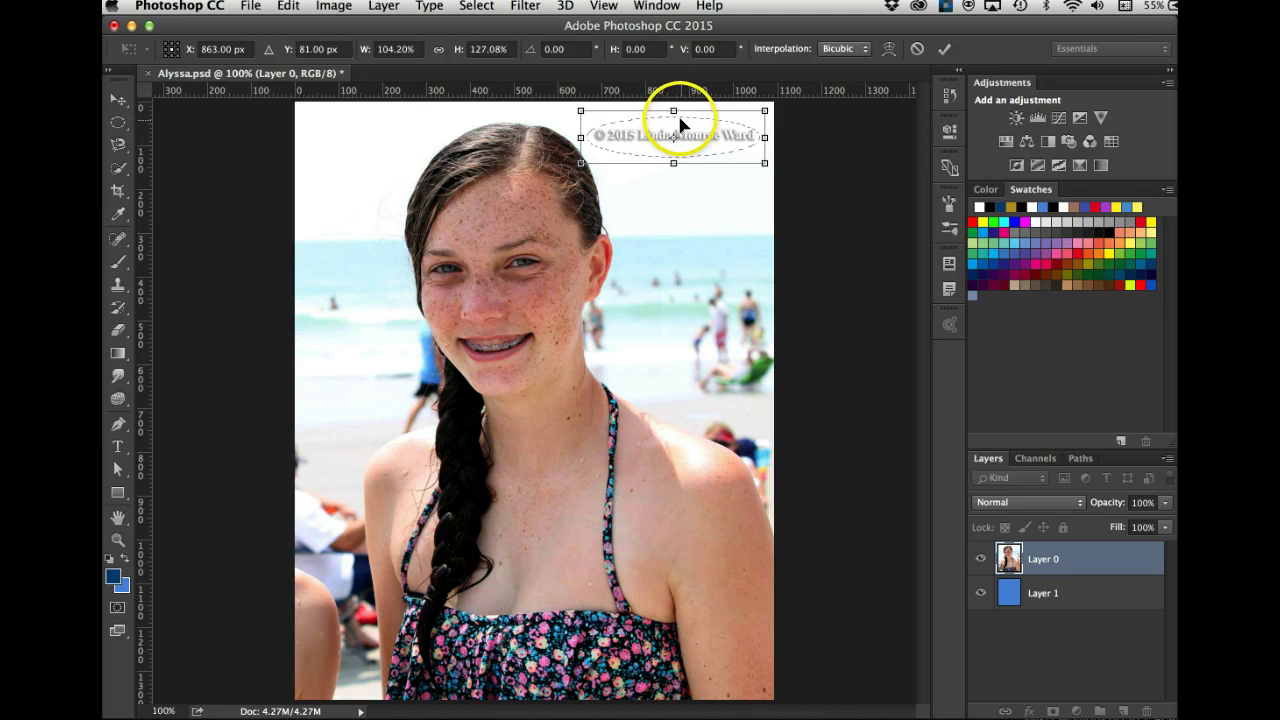
click(697, 118)
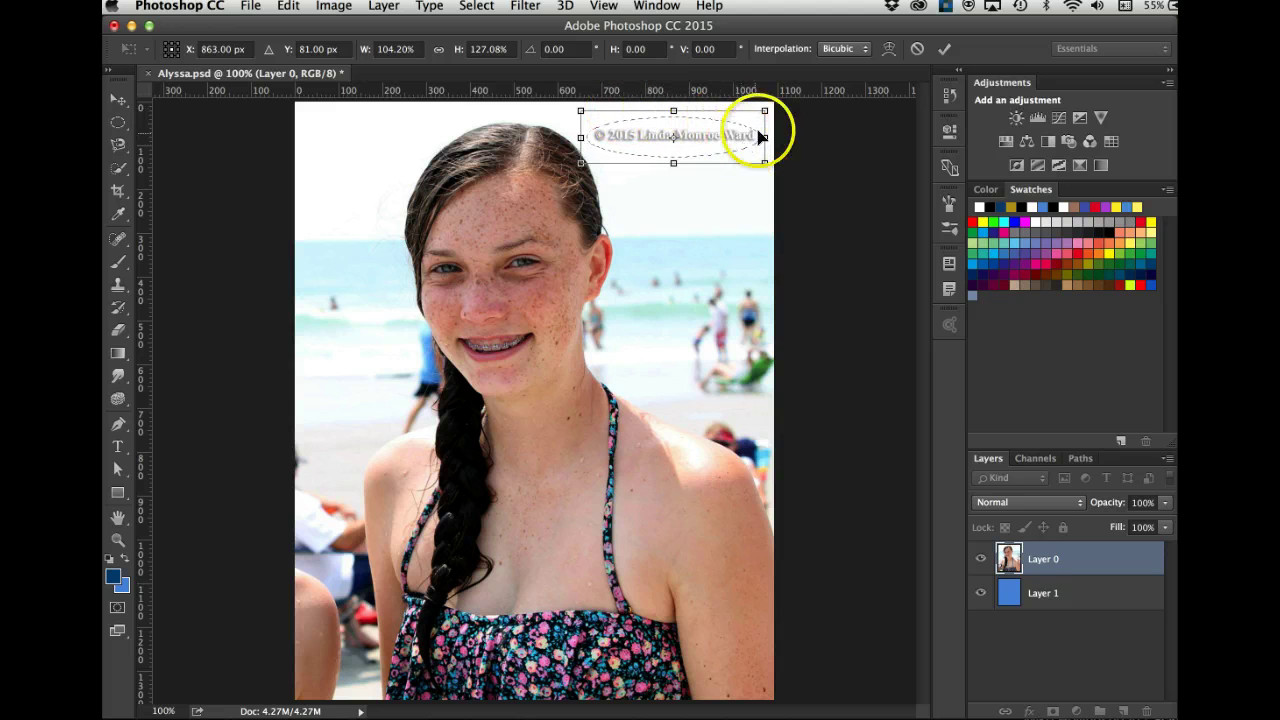
drag(764, 135, 764, 135)
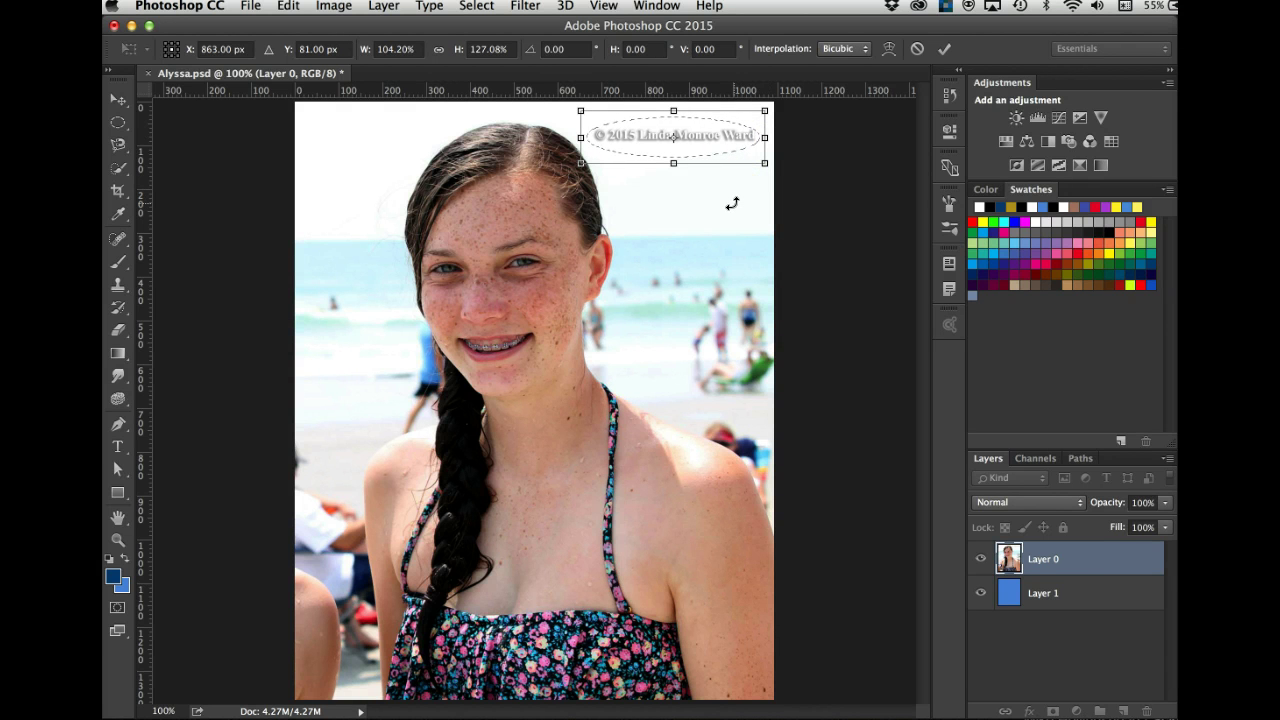
key(Return)
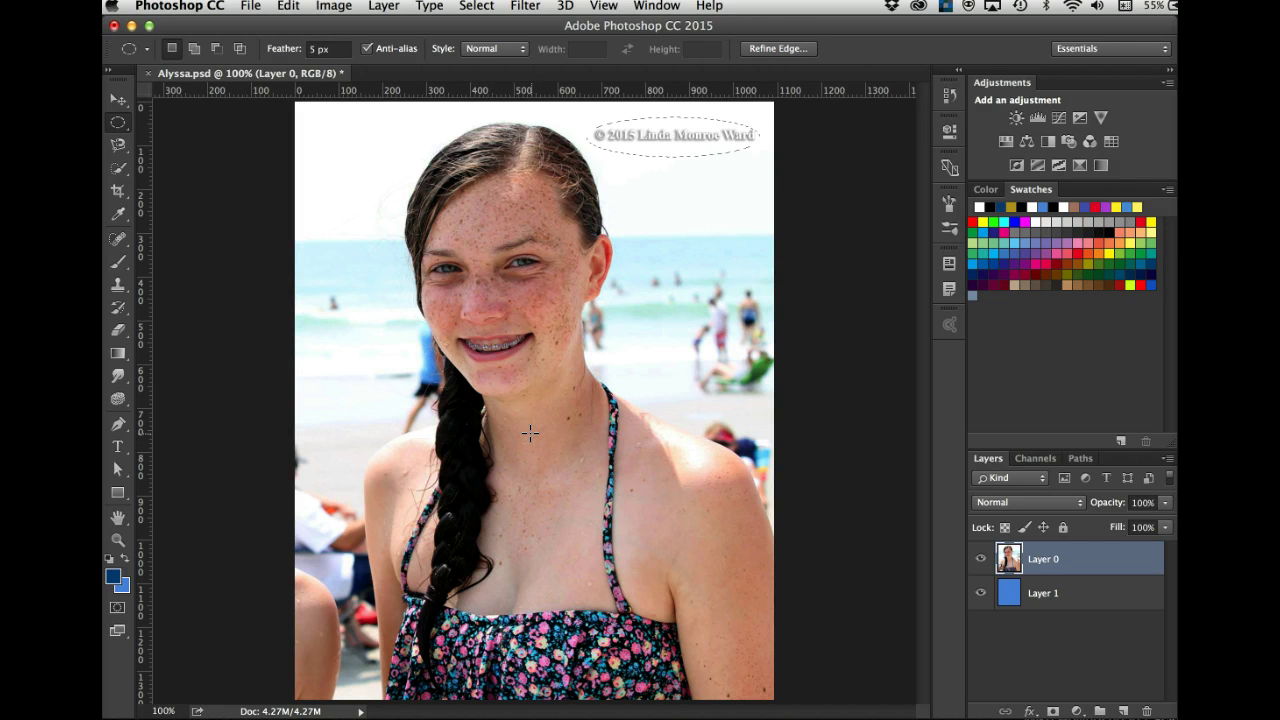
Step: Save the elliptical selection as a new channel named "copyright notice" in the portrait document, and deselect
click(476, 6)
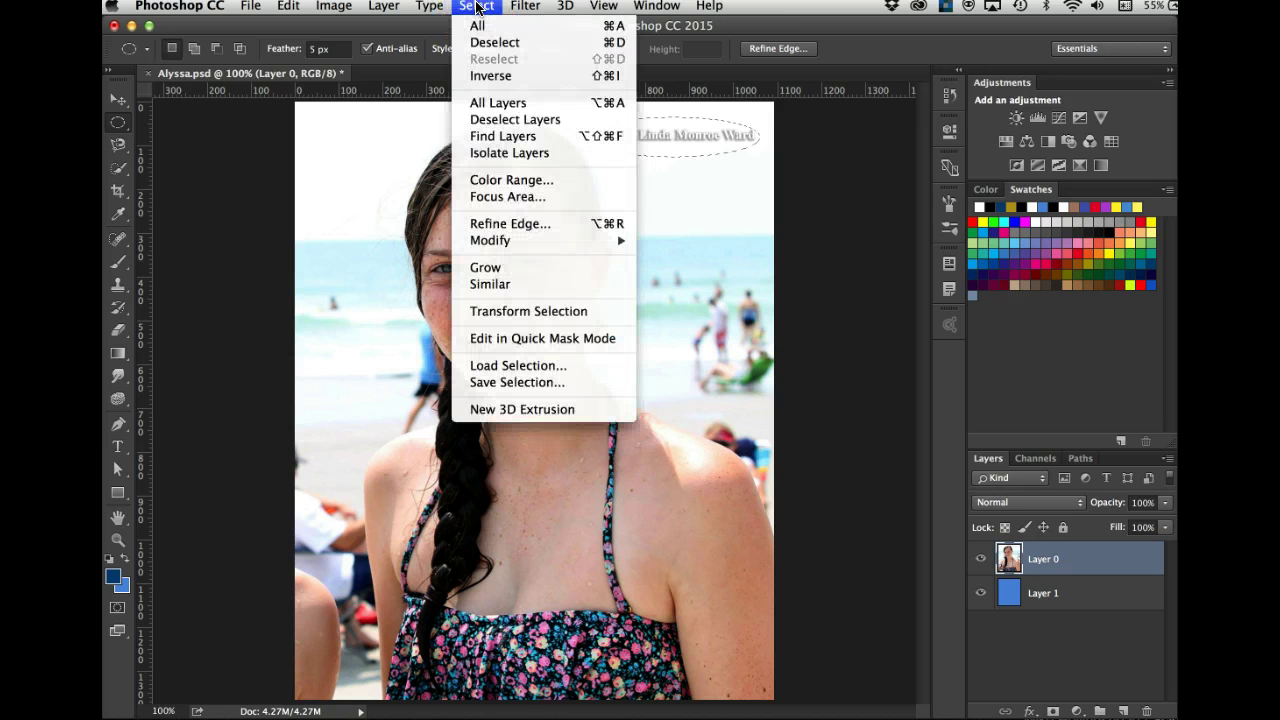
drag(476, 6, 507, 385)
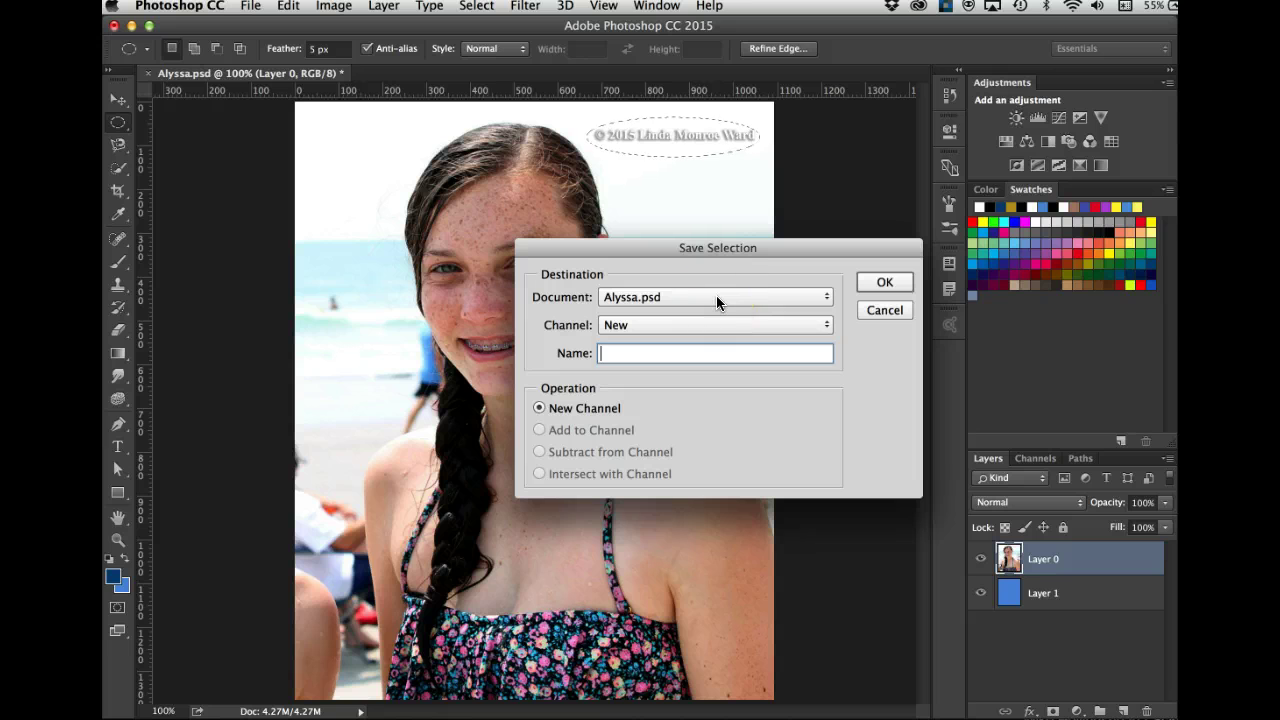
text(copyright notice)
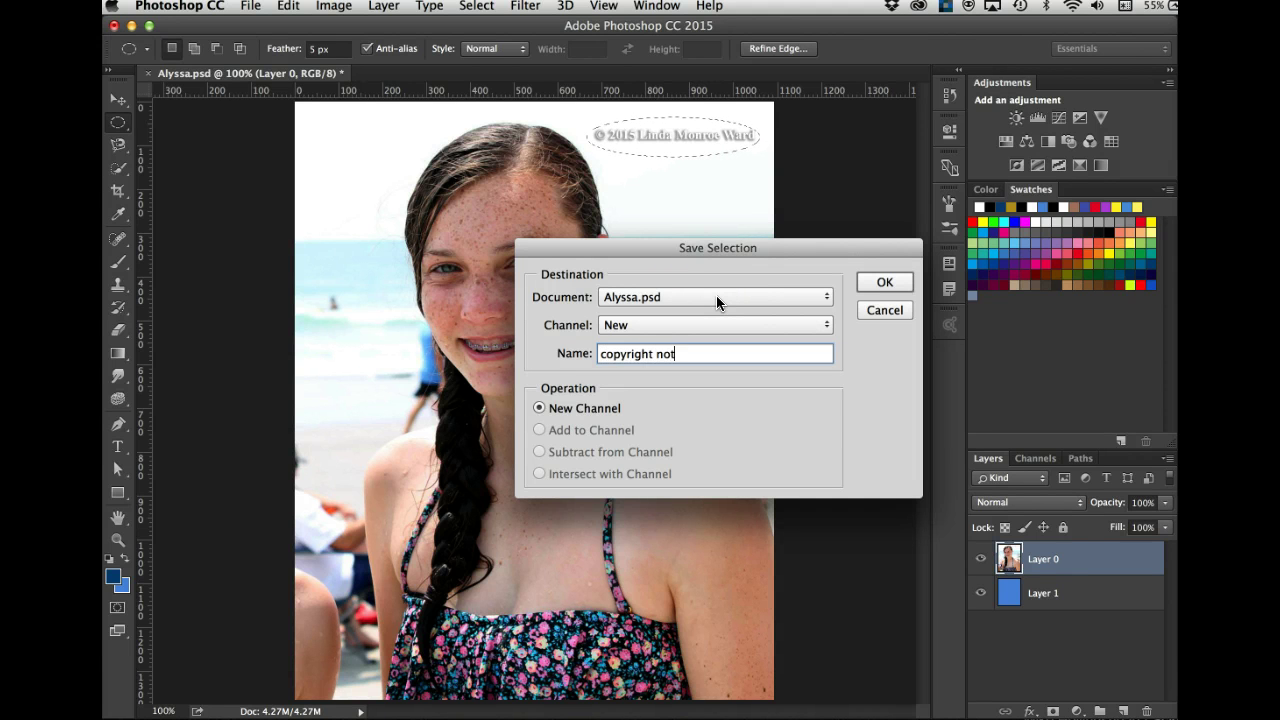
click(630, 325)
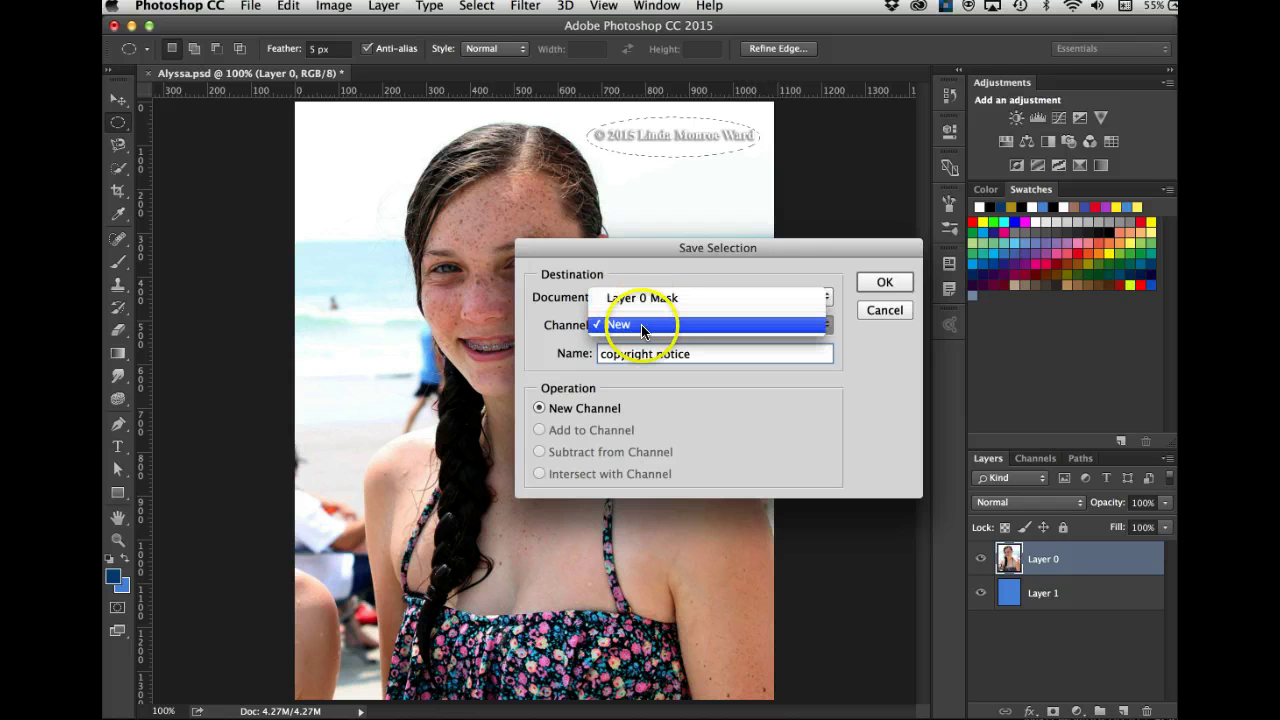
click(641, 326)
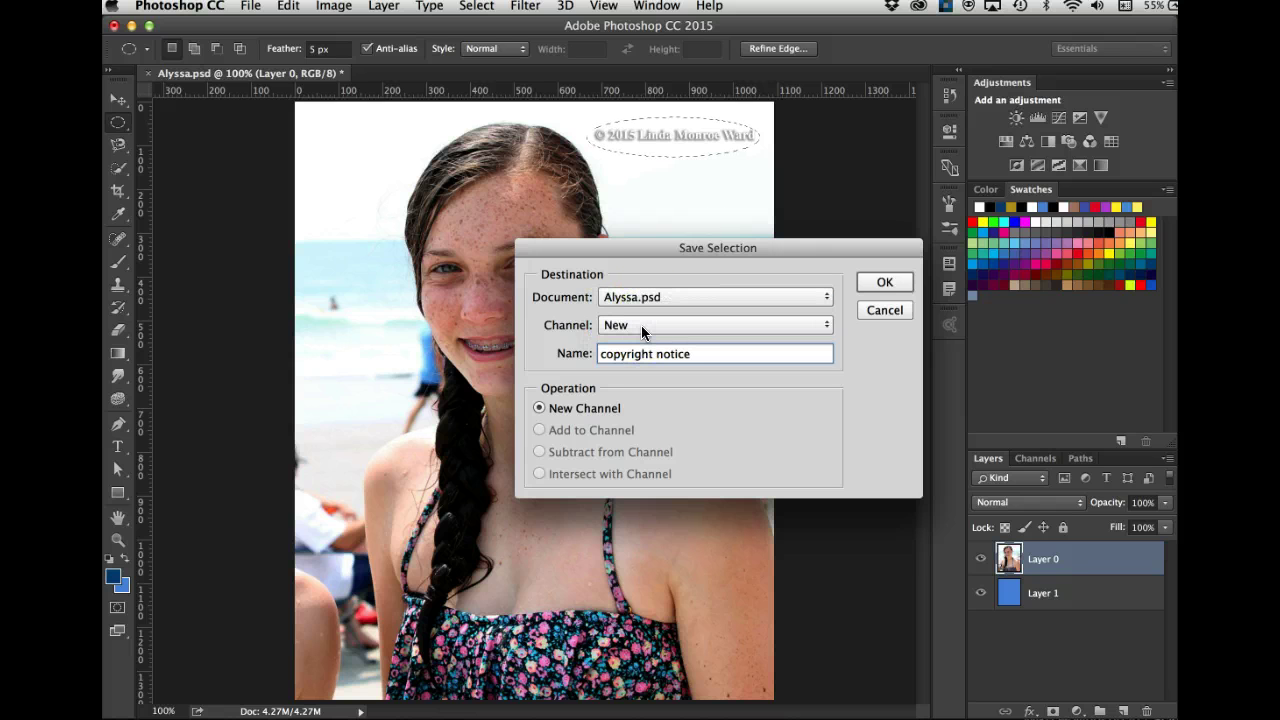
click(880, 282)
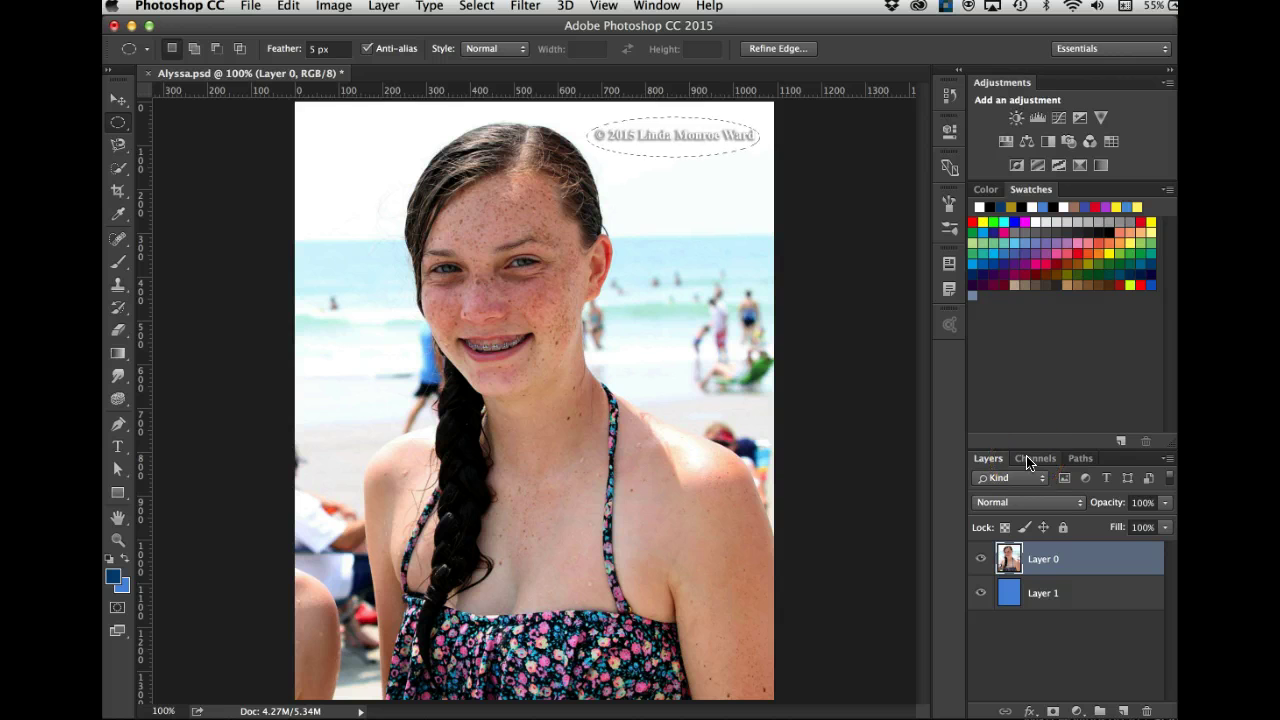
key(super+d)
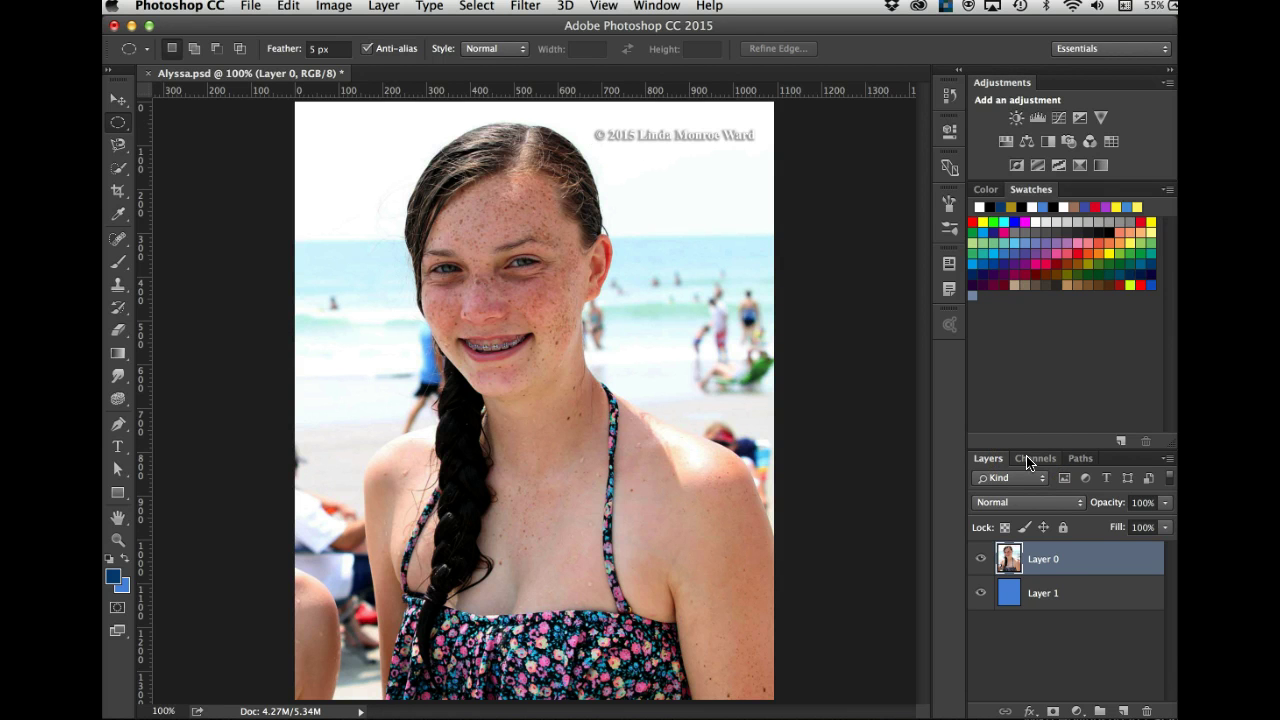
Step: Check the copyright notice channel as a red overlay on the photo, hide it again and return to the layer list
click(1036, 459)
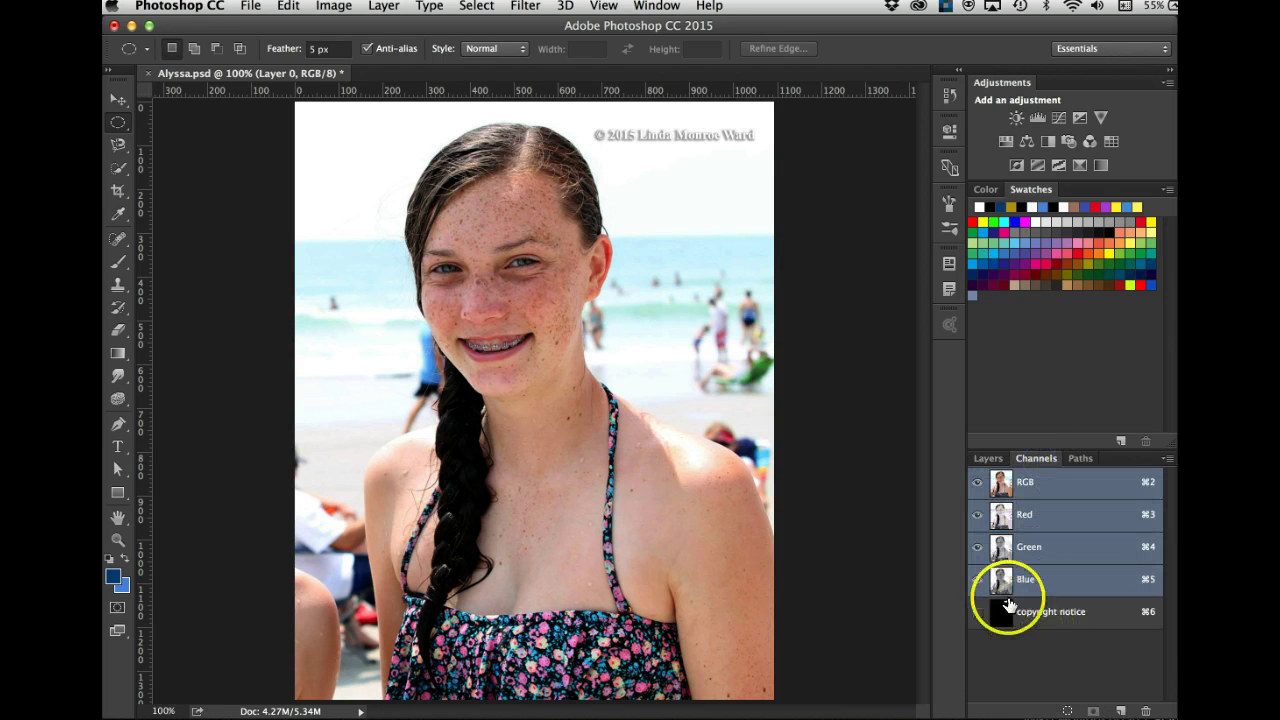
click(978, 612)
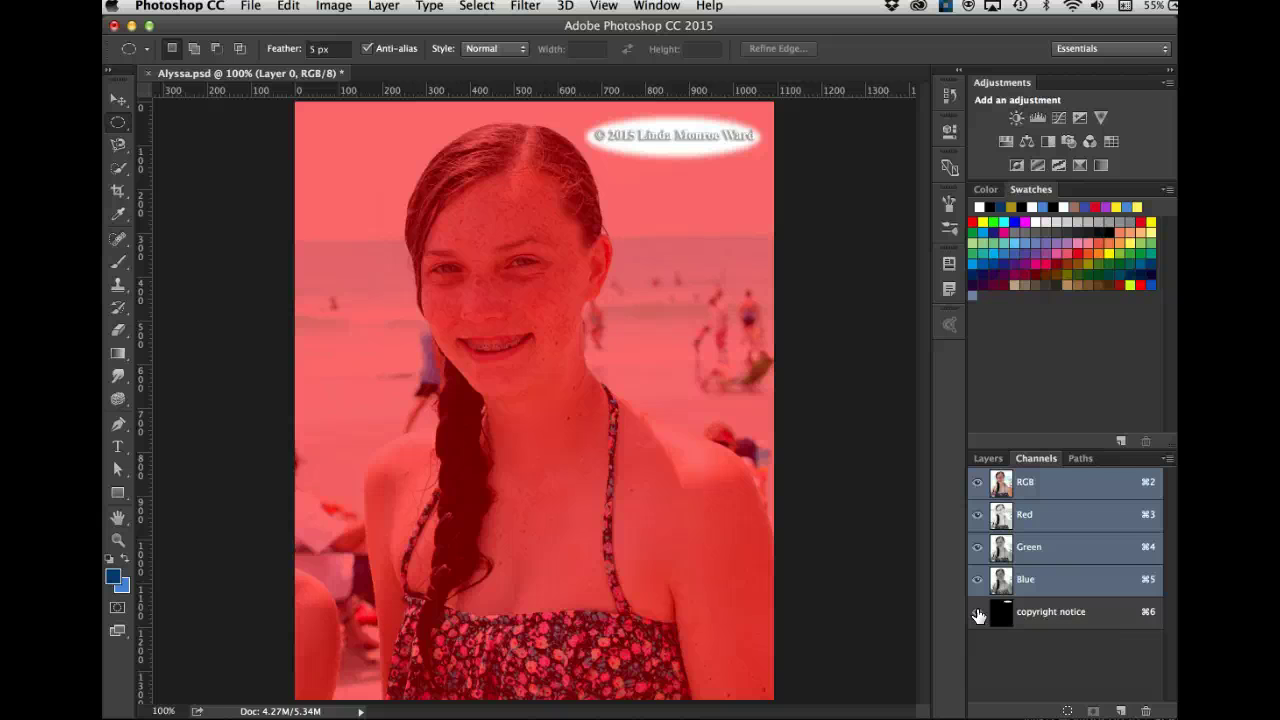
click(978, 612)
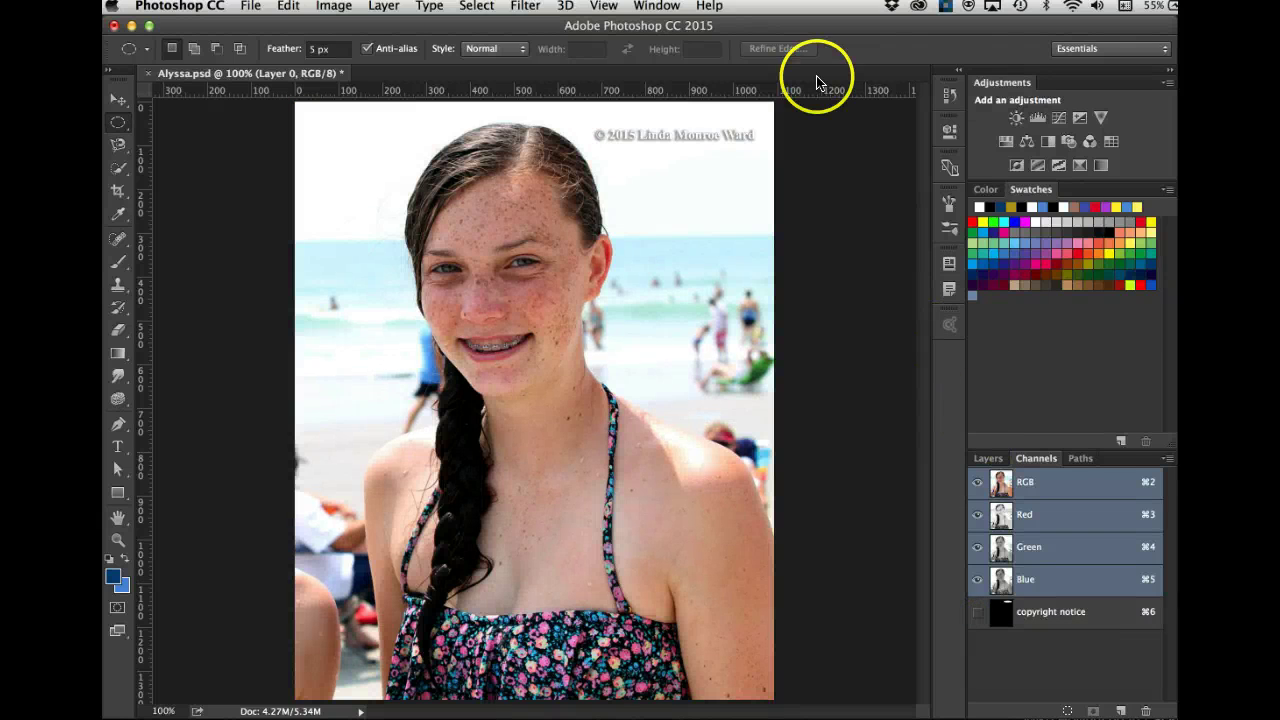
click(989, 459)
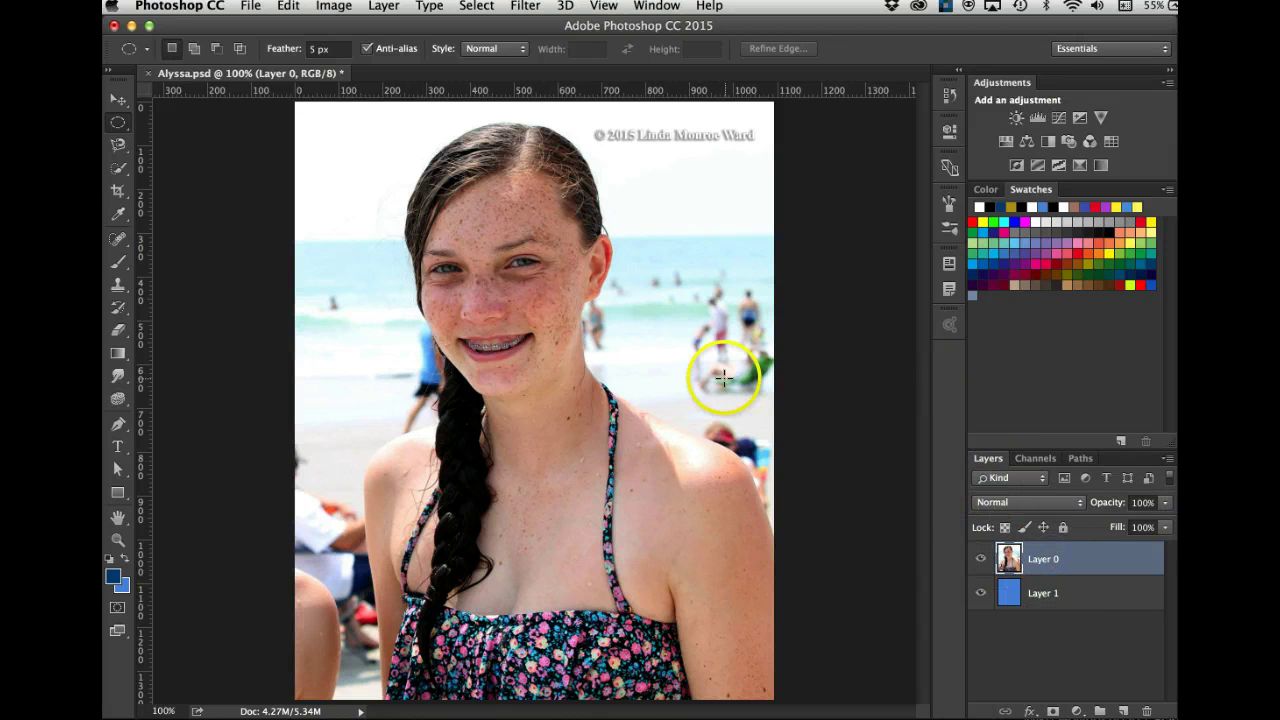
Step: Select the girl with the Quick Selection tool, painting over her face, hair, braid, shoulders and floral top
click(117, 169)
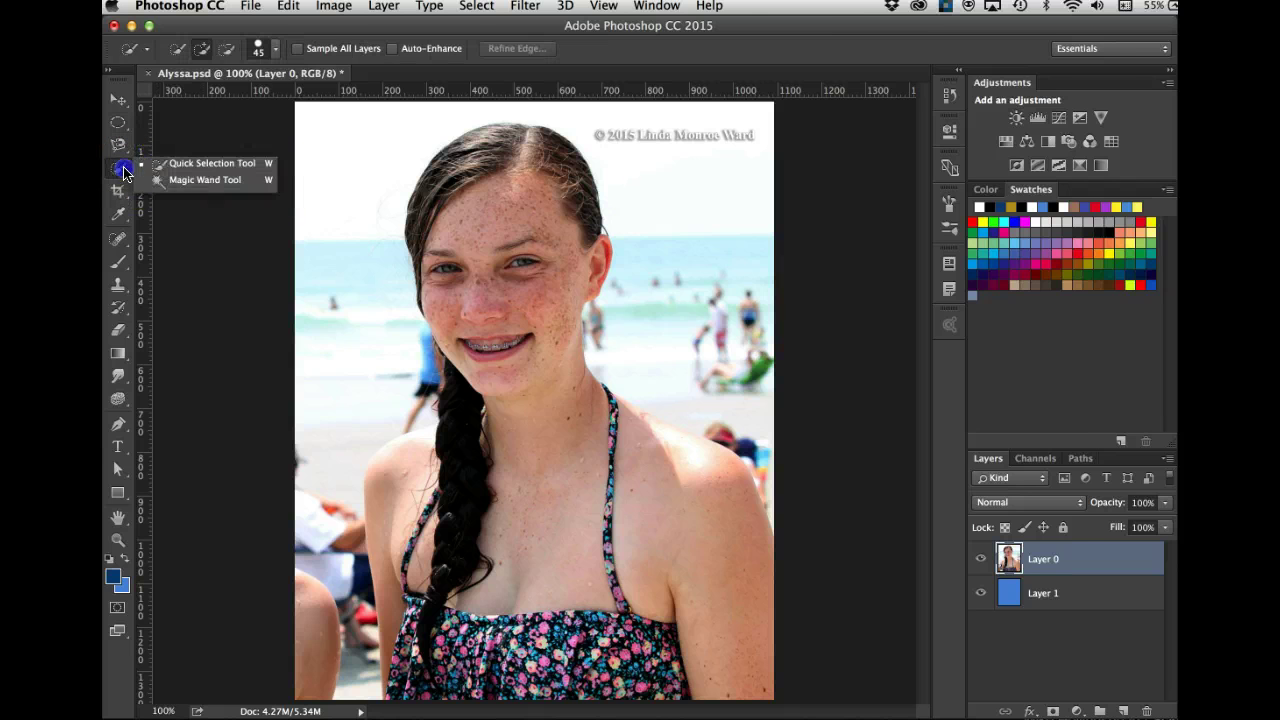
click(190, 167)
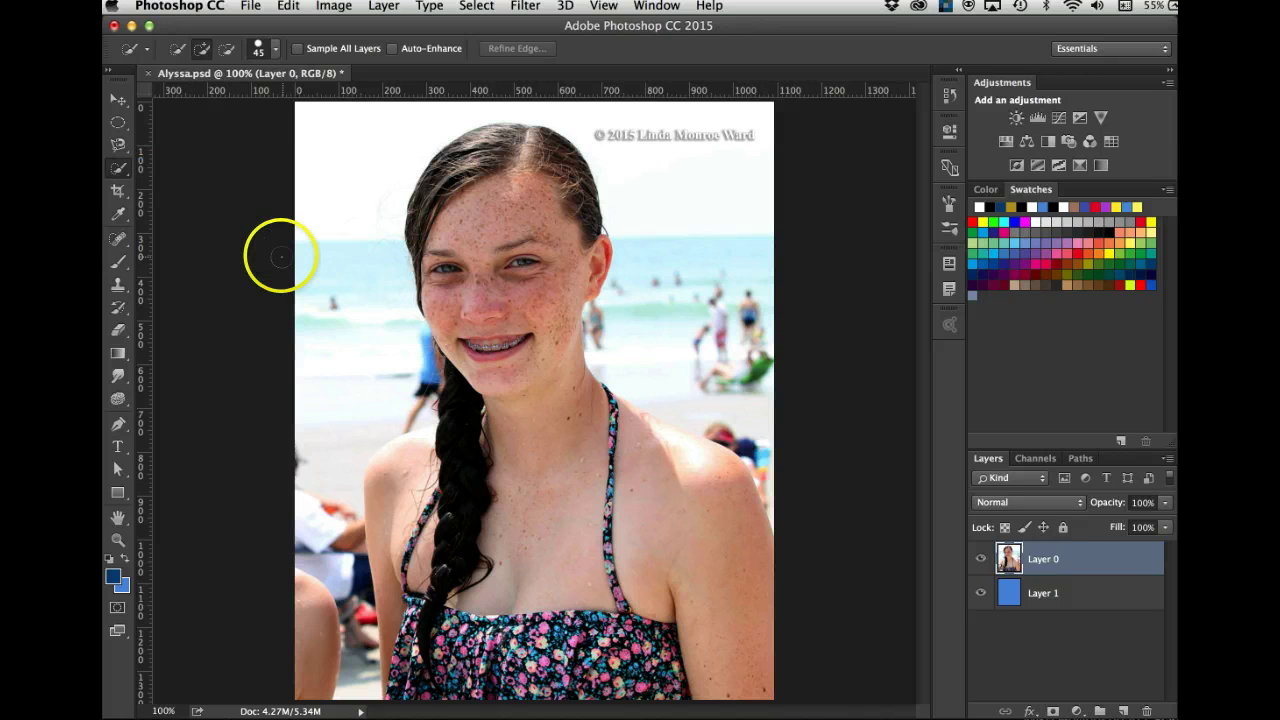
click(518, 189)
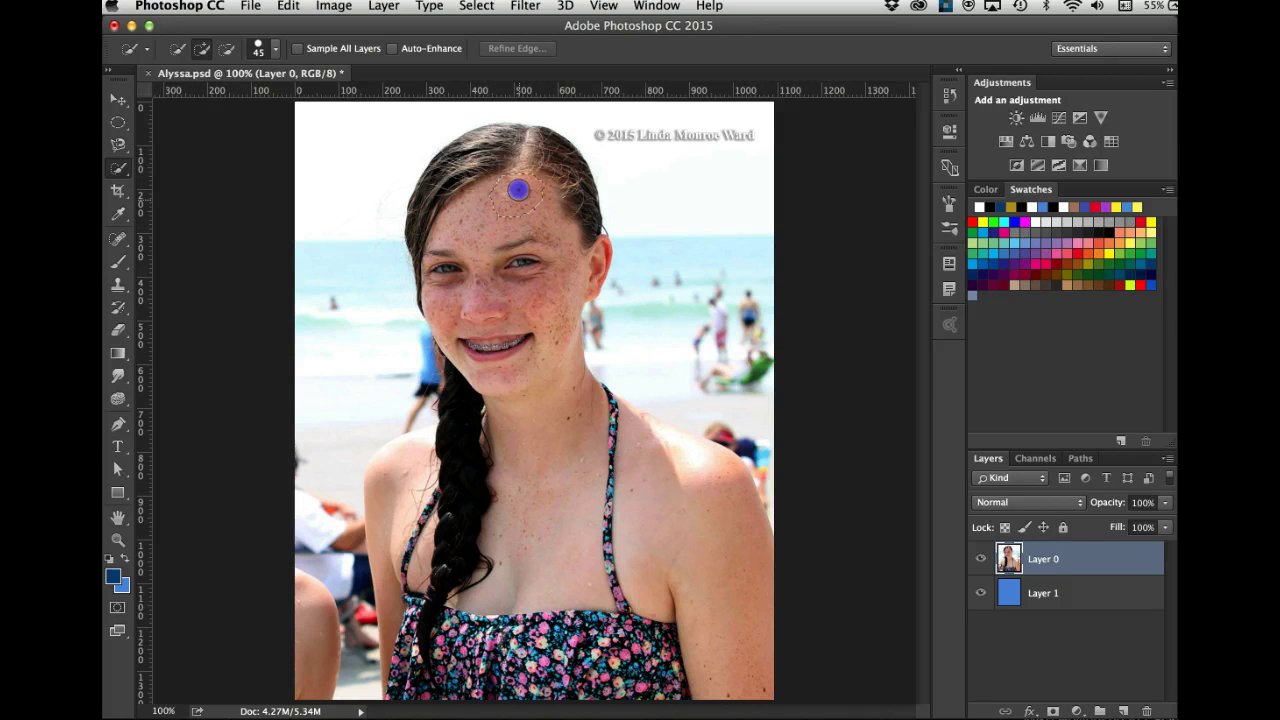
mouse_move(518, 189)
mouse_down()
mouse_move(496, 151)
mouse_move(457, 172)
mouse_move(519, 195)
mouse_move(553, 267)
mouse_move(575, 267)
mouse_move(533, 325)
mouse_move(543, 414)
mouse_move(598, 417)
mouse_move(603, 404)
mouse_move(627, 453)
mouse_move(655, 471)
mouse_move(634, 458)
mouse_move(629, 422)
mouse_move(677, 448)
mouse_move(711, 485)
mouse_move(722, 557)
mouse_move(681, 618)
mouse_move(670, 688)
mouse_move(650, 702)
mouse_move(628, 594)
mouse_move(614, 604)
mouse_move(599, 691)
mouse_move(644, 693)
mouse_move(604, 678)
mouse_move(582, 595)
mouse_move(544, 683)
mouse_move(596, 676)
mouse_move(468, 606)
mouse_move(463, 690)
mouse_move(538, 674)
mouse_move(525, 703)
mouse_move(424, 686)
mouse_move(466, 431)
mouse_move(430, 437)
mouse_move(398, 451)
mouse_move(383, 486)
mouse_move(380, 471)
mouse_move(393, 460)
mouse_move(413, 615)
mouse_up()
drag(473, 657, 577, 635)
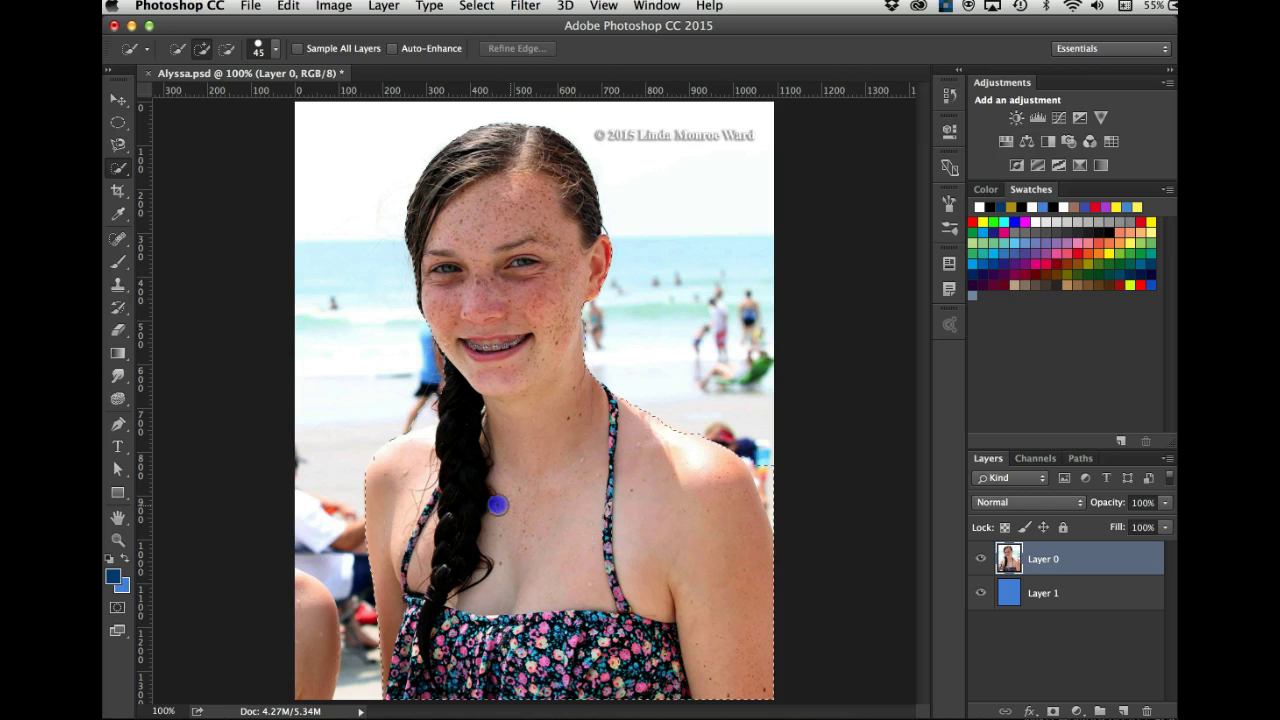
mouse_move(408, 408)
mouse_down()
mouse_move(433, 426)
mouse_move(418, 402)
mouse_move(453, 438)
mouse_move(526, 468)
mouse_up()
mouse_move(583, 337)
mouse_down()
mouse_move(580, 324)
mouse_move(551, 340)
mouse_move(614, 211)
mouse_up()
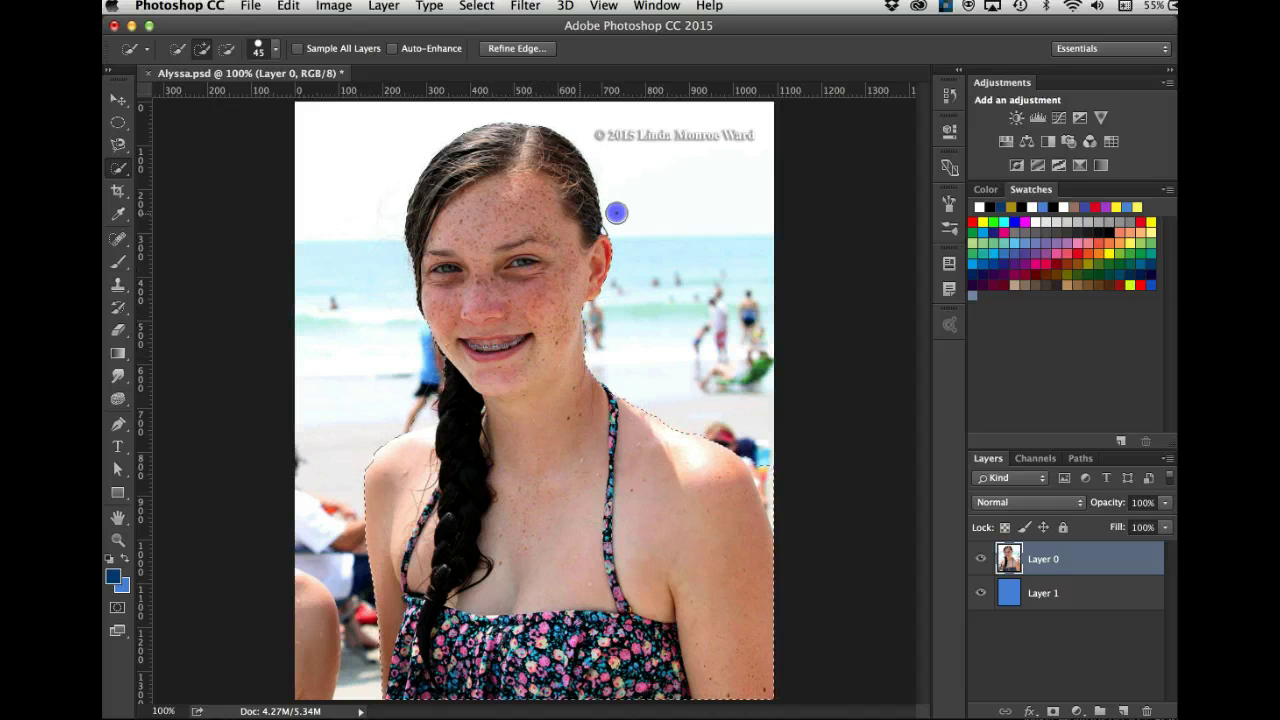
drag(597, 620, 536, 637)
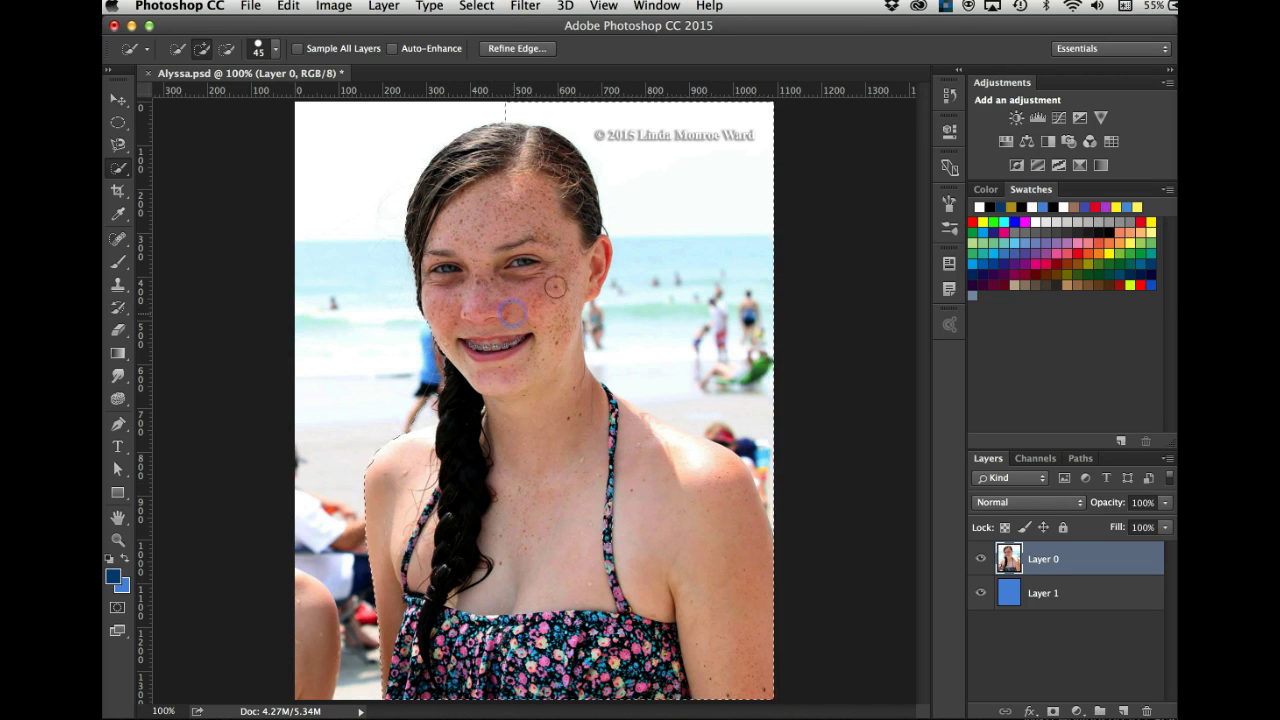
Step: Subtract the sky, sea and beach areas beside the girl's head, neck and shoulder from the quick selection
mouse_move(638, 243)
mouse_down()
mouse_move(651, 229)
mouse_move(666, 246)
mouse_move(674, 357)
mouse_move(737, 424)
mouse_up()
key(alt)
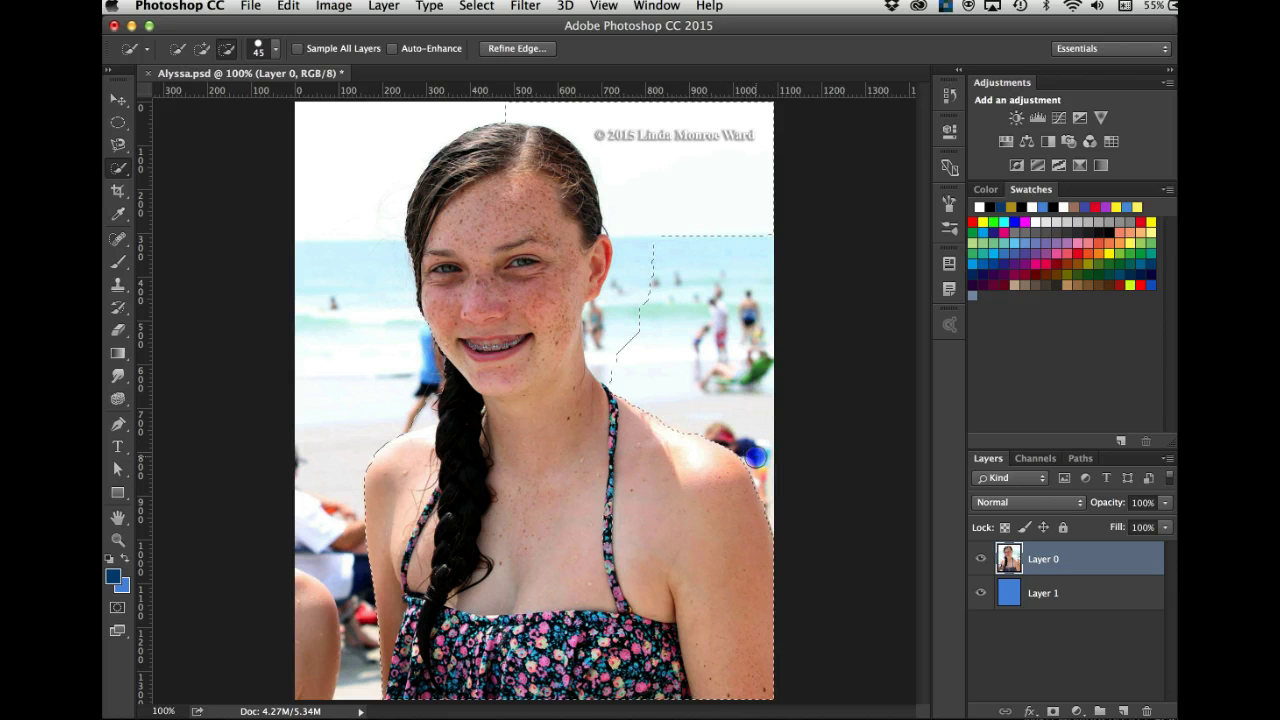
mouse_move(605, 357)
mouse_down()
mouse_move(600, 340)
mouse_move(600, 371)
mouse_move(668, 227)
mouse_move(690, 215)
mouse_move(692, 167)
mouse_move(650, 124)
mouse_move(613, 206)
mouse_up()
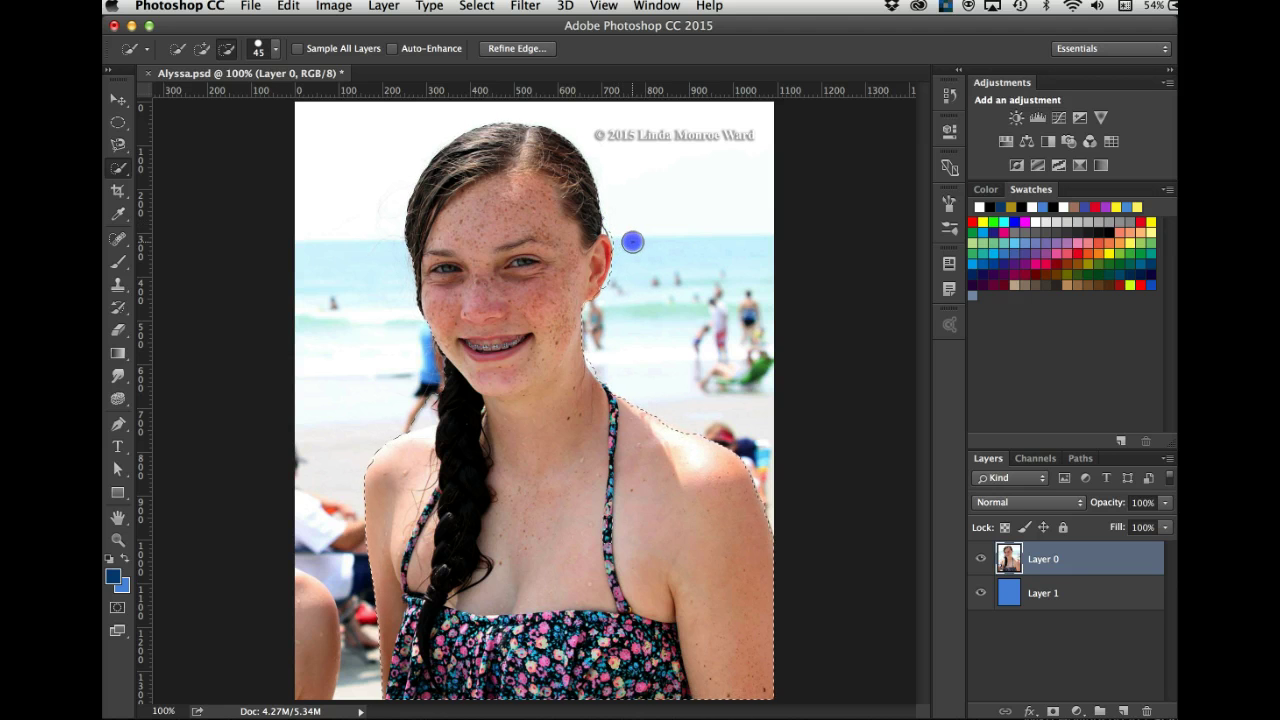
key(alt)
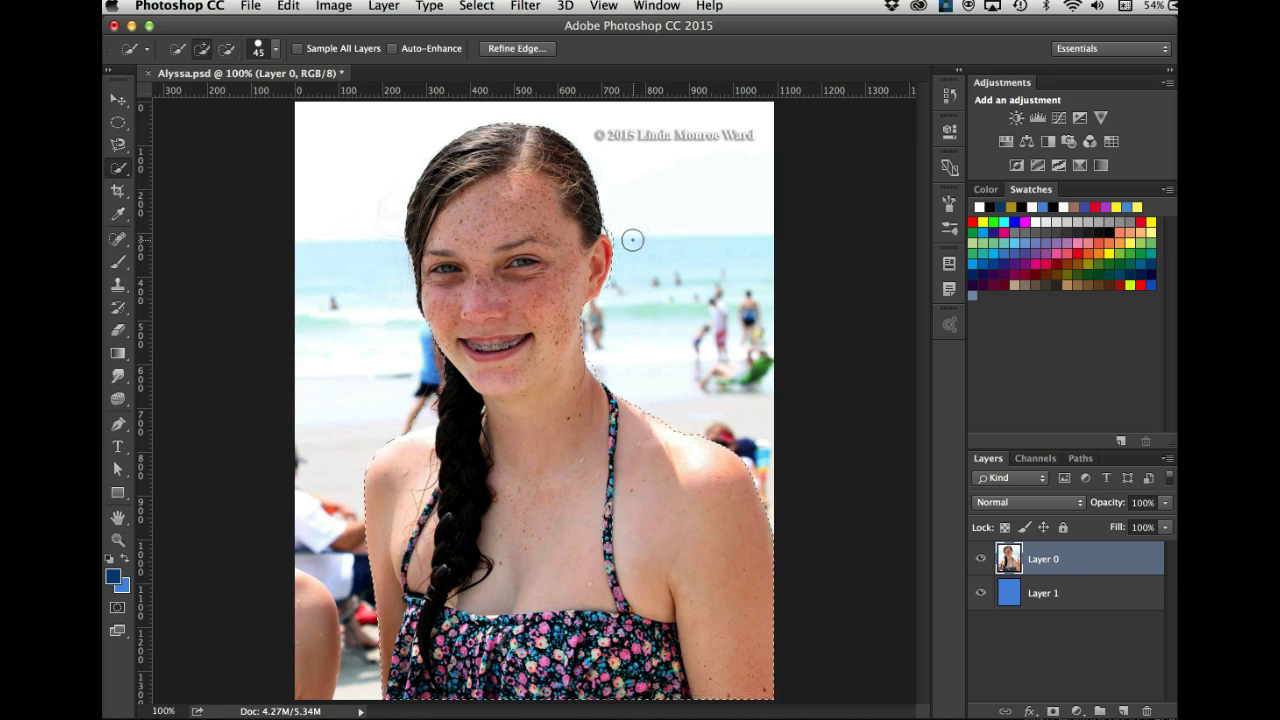
Step: Save the selection of the girl as a new alpha channel and rename it with her first name
click(1035, 458)
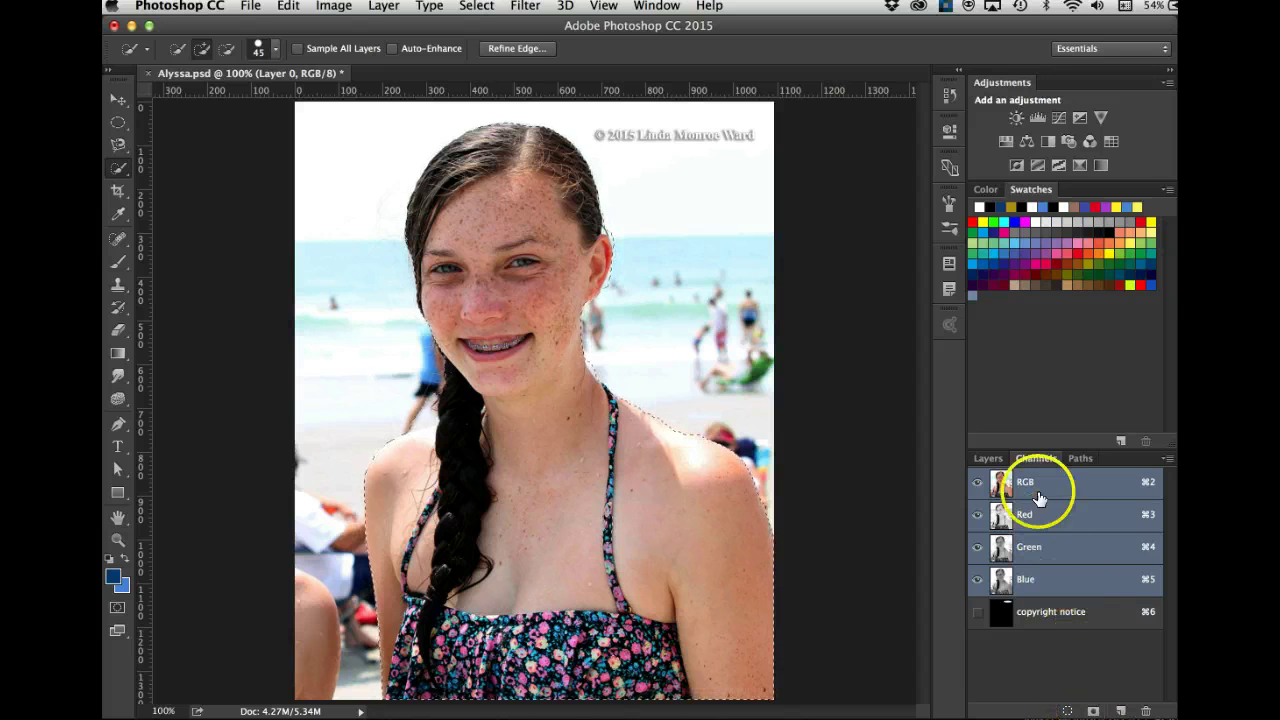
click(1092, 710)
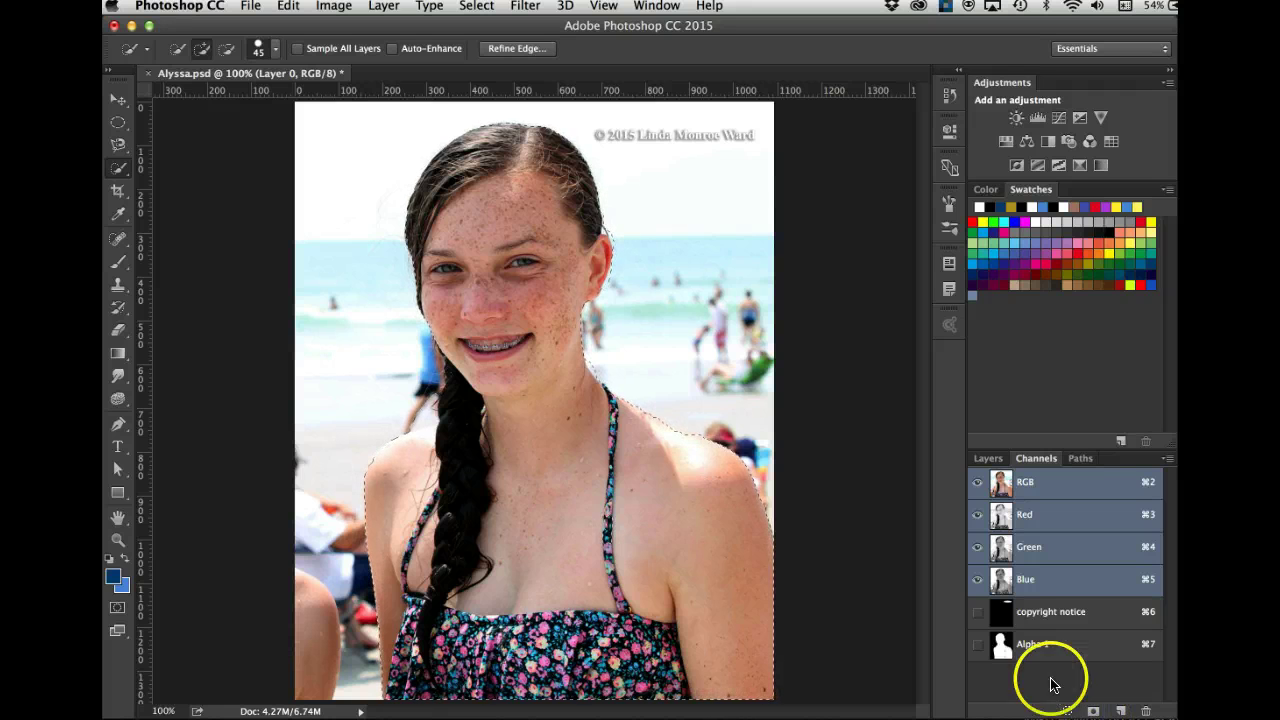
double_click(1035, 644)
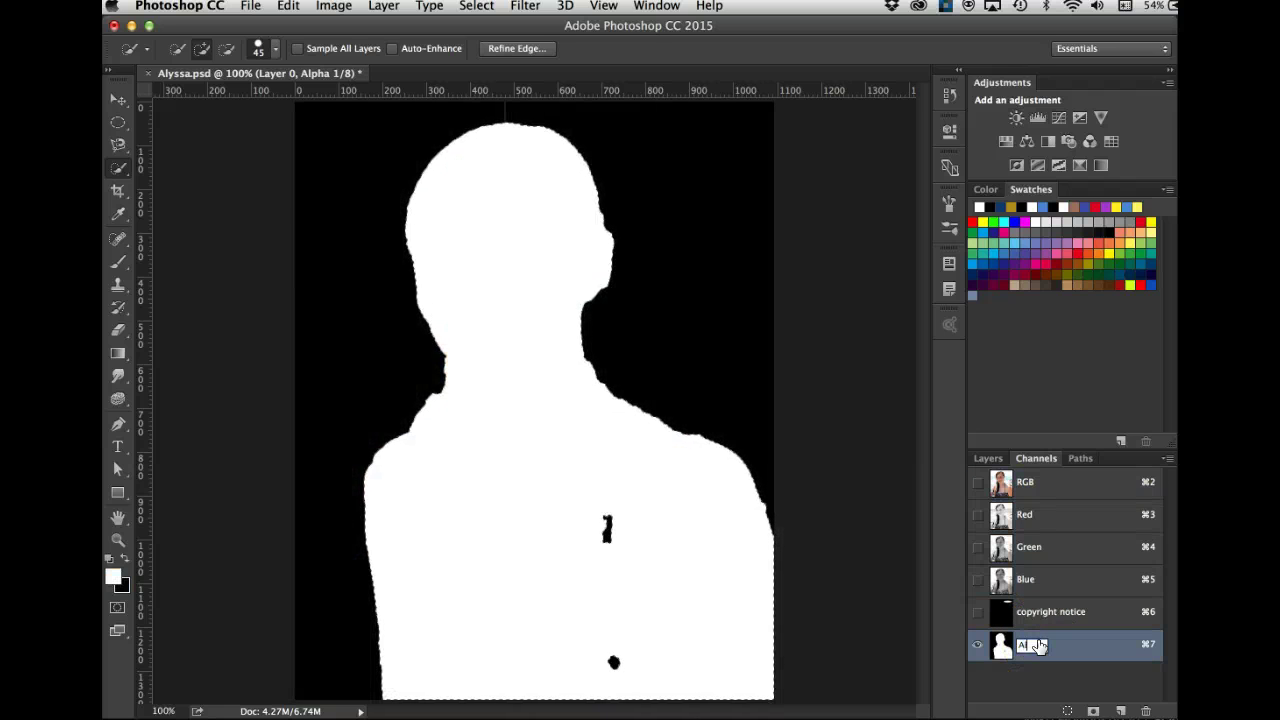
text(Alyssa)
key(Return)
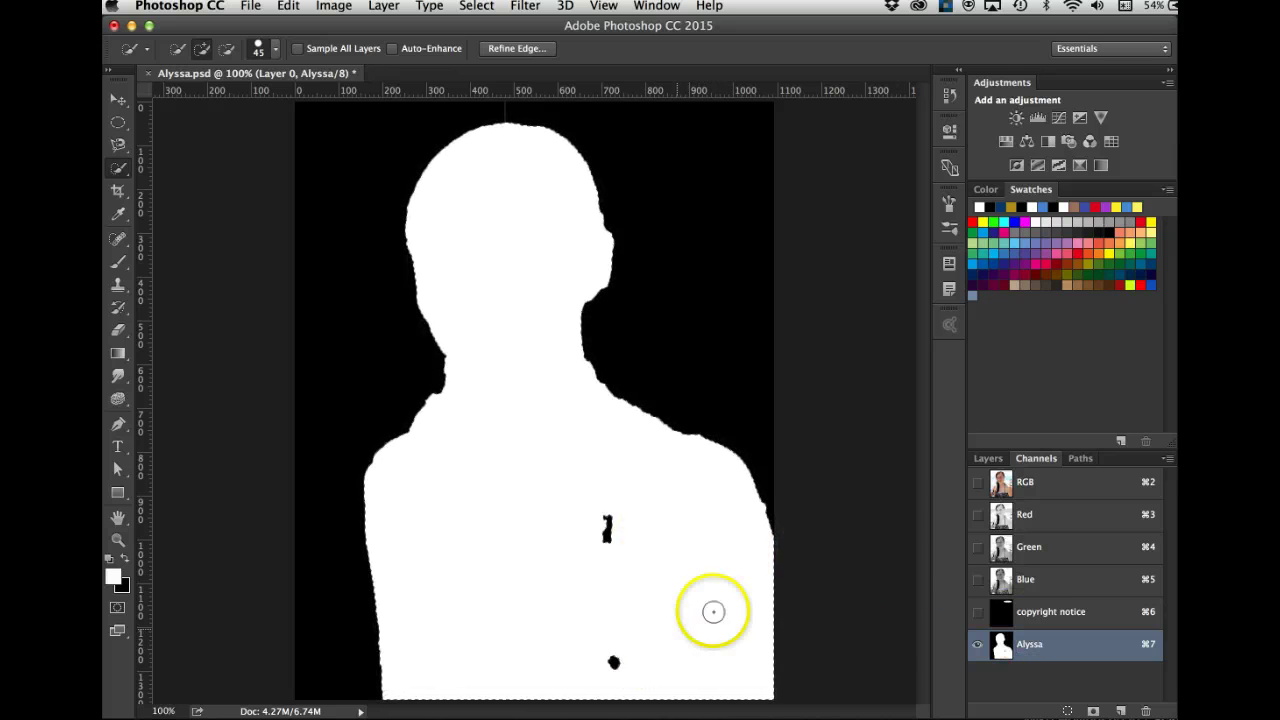
Step: Check the girl's alpha channel as a red overlay on the photo, then return to the black-and-white mask alone
click(977, 482)
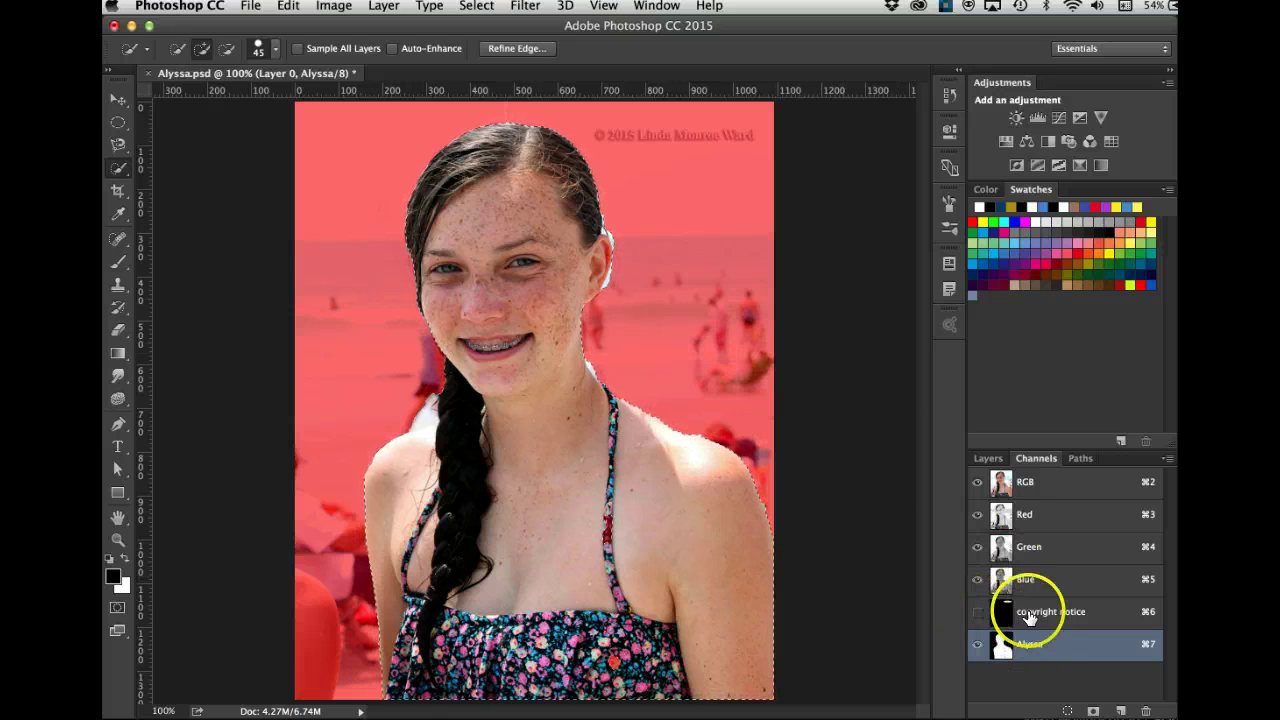
click(975, 482)
key(x)
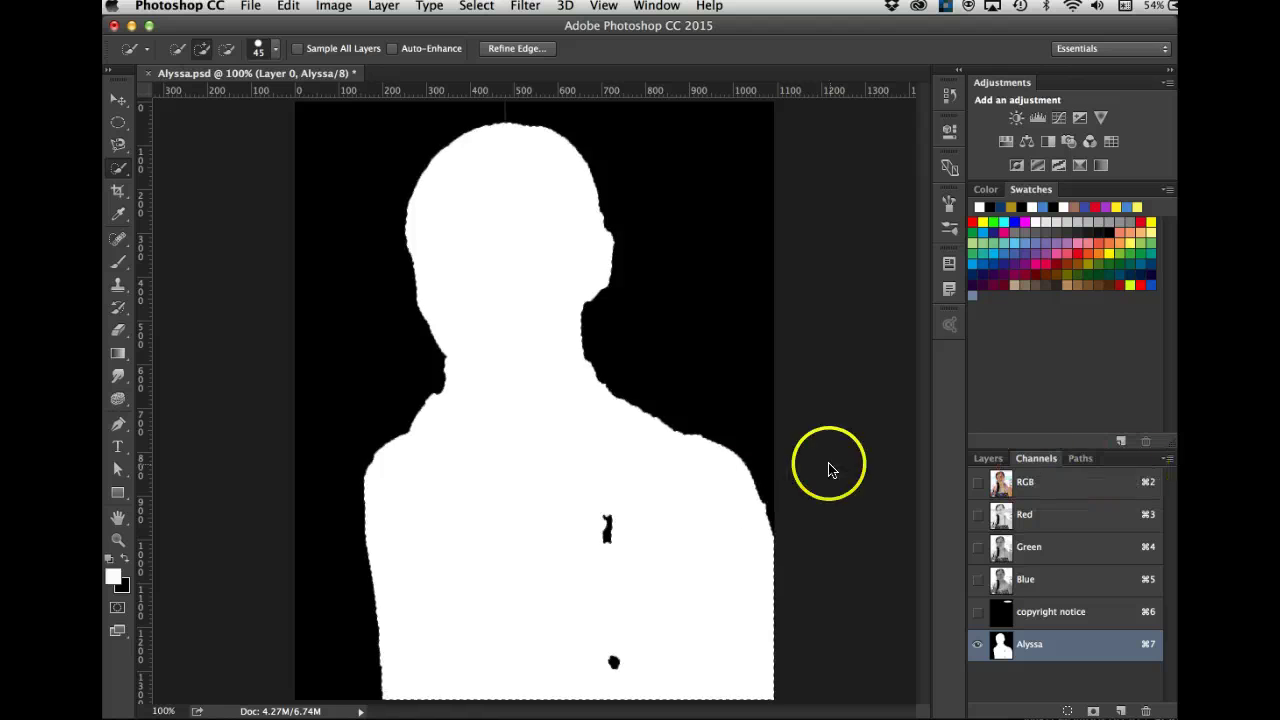
Step: Fill the two black holes in the girl's channel mask with white, using the Brush tool at 50 px
click(116, 264)
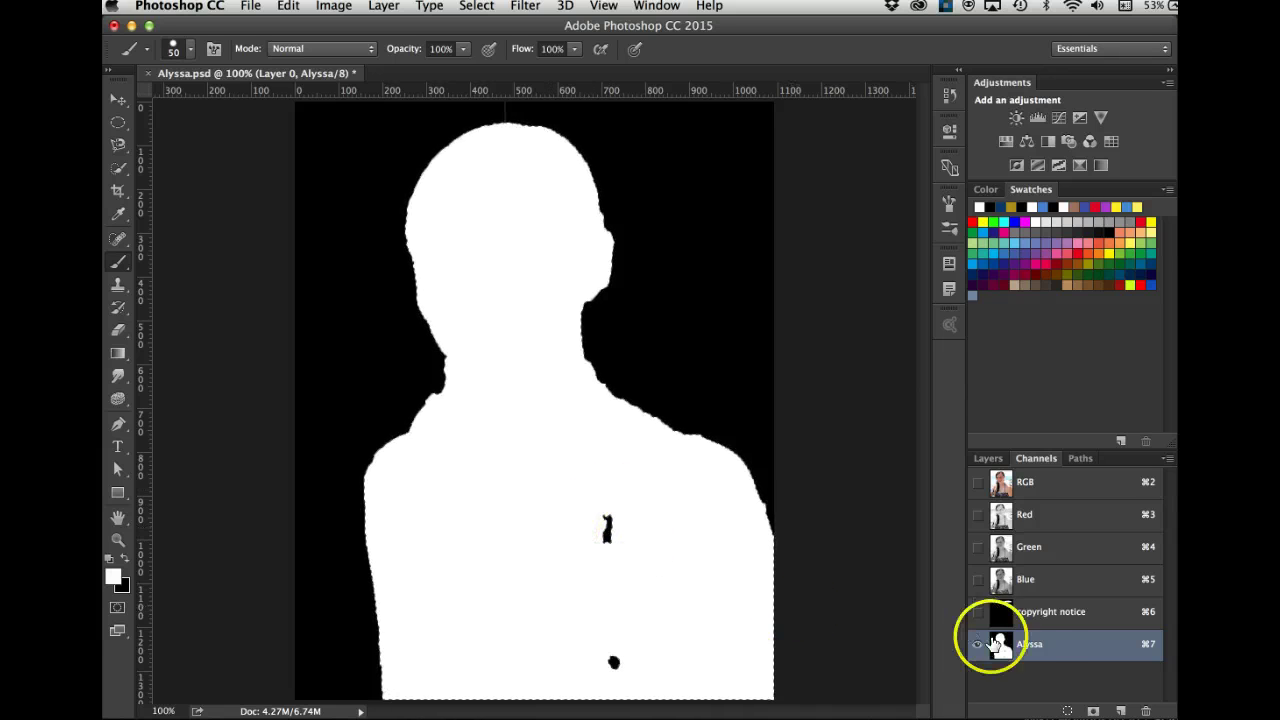
click(1031, 644)
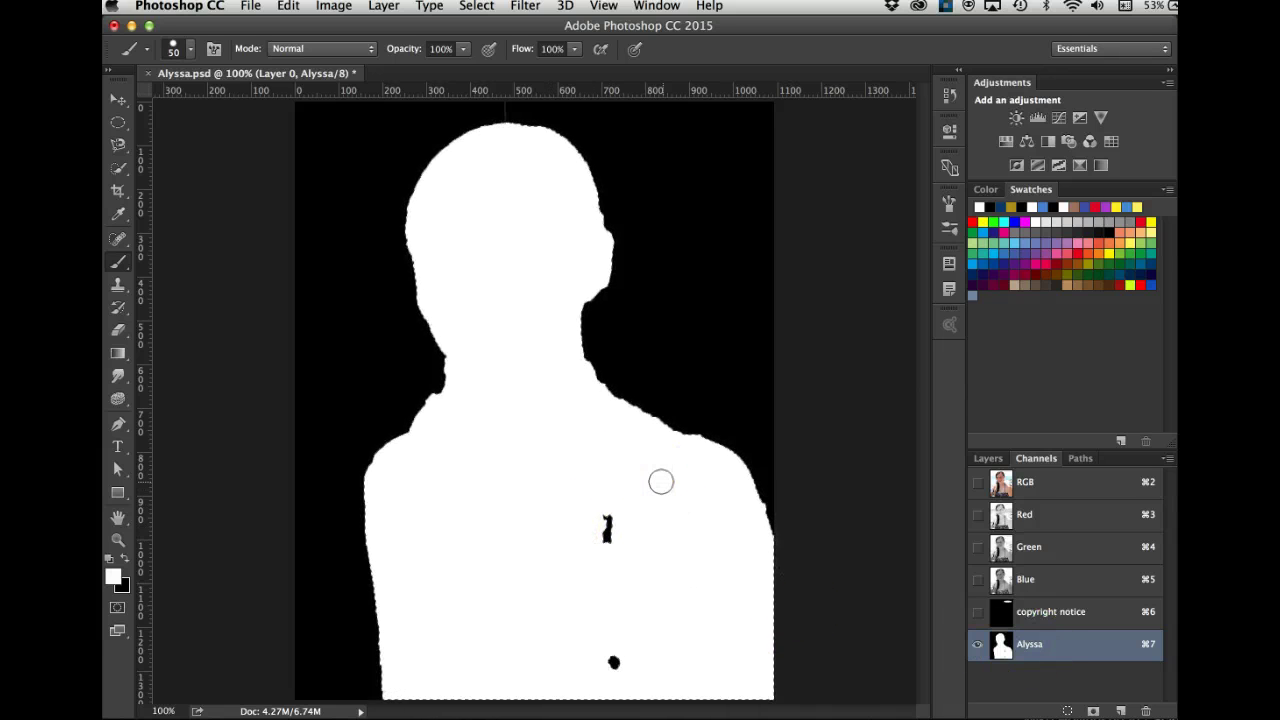
mouse_move(660, 480)
mouse_down()
mouse_move(615, 471)
mouse_move(580, 495)
mouse_move(607, 533)
mouse_up()
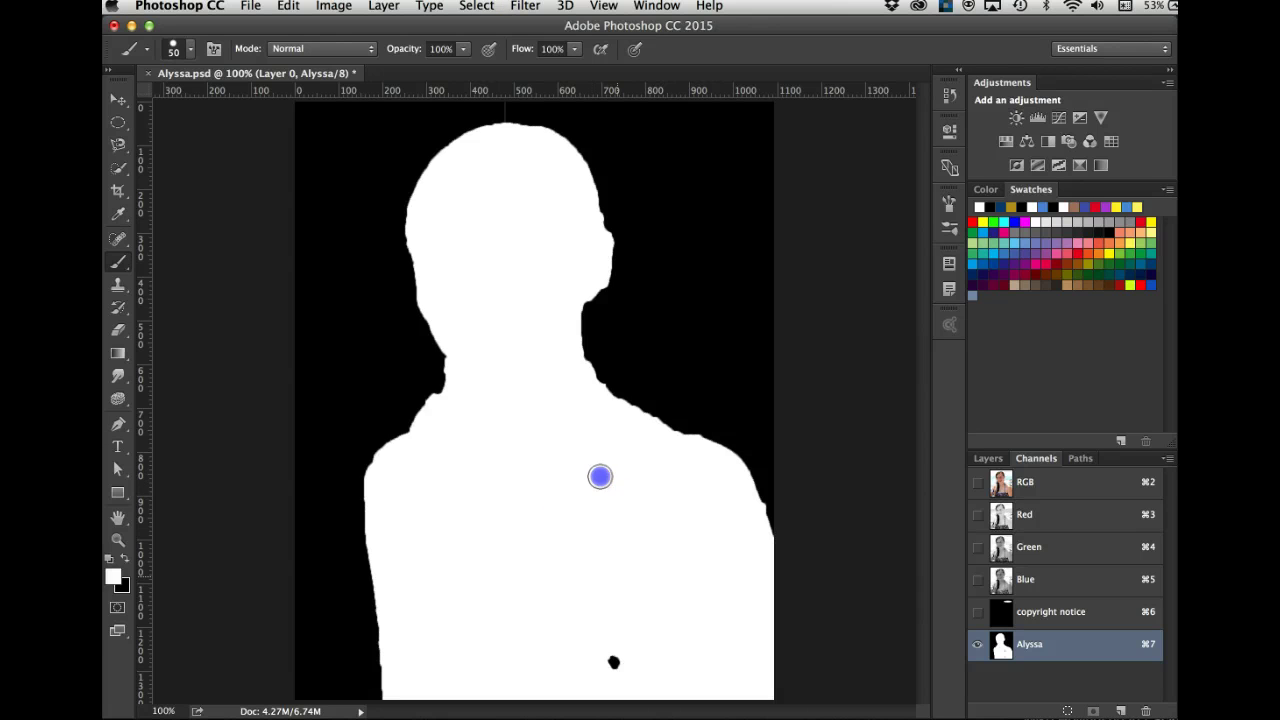
drag(576, 663, 603, 663)
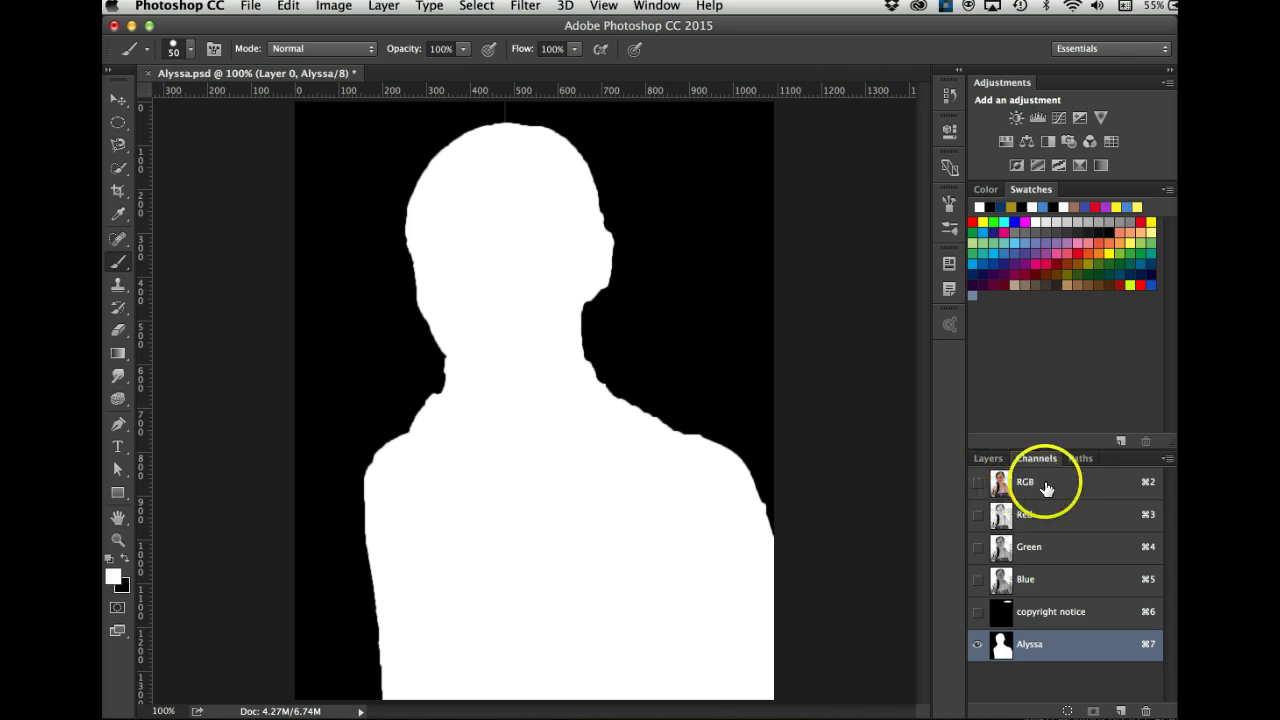
Step: Show the channel over the photo and paint the light fringes beside the ear and neck black, reducing the brush to 20 px
click(974, 486)
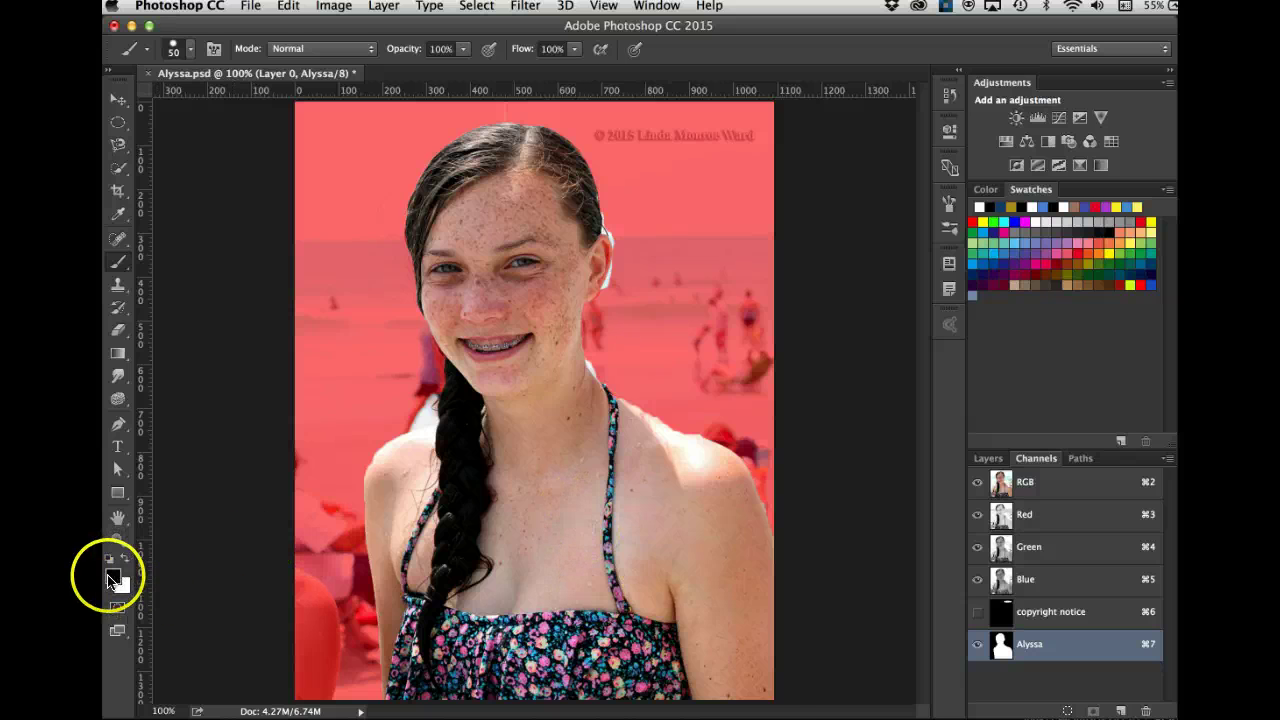
click(611, 211)
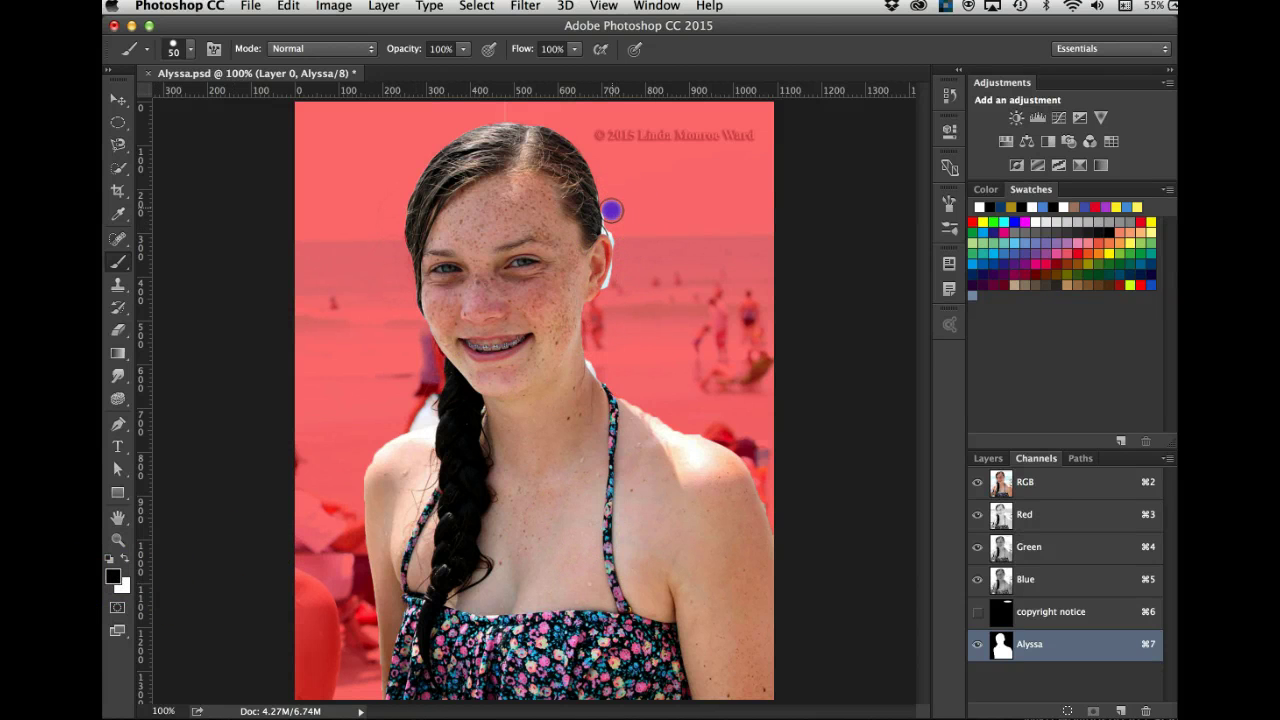
mouse_move(611, 224)
mouse_down()
mouse_move(608, 289)
mouse_move(634, 276)
mouse_up()
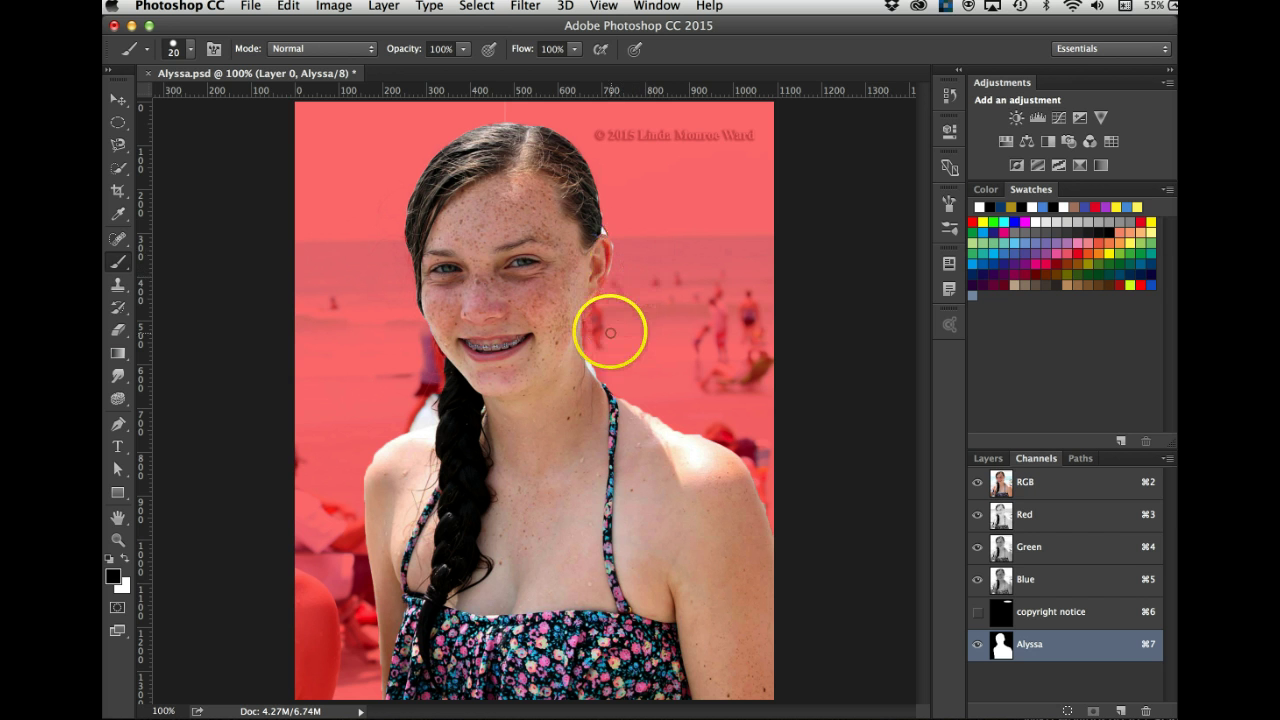
drag(587, 363, 598, 346)
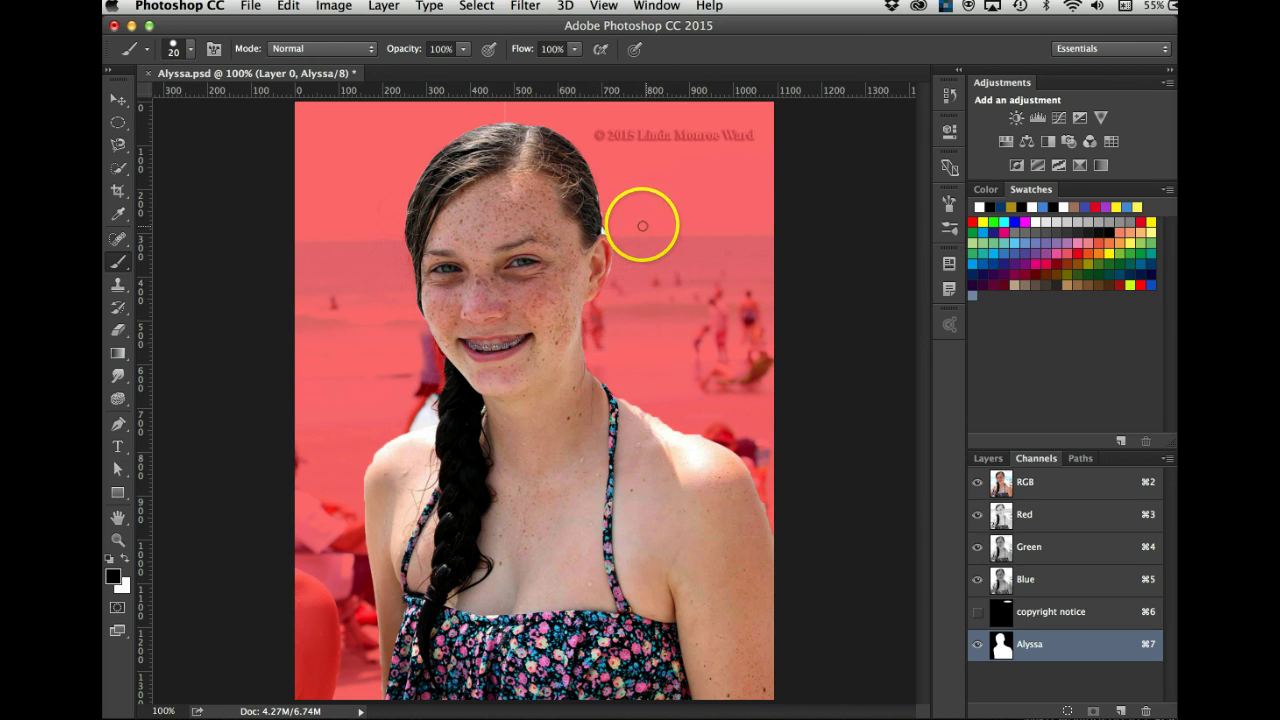
drag(609, 228, 607, 228)
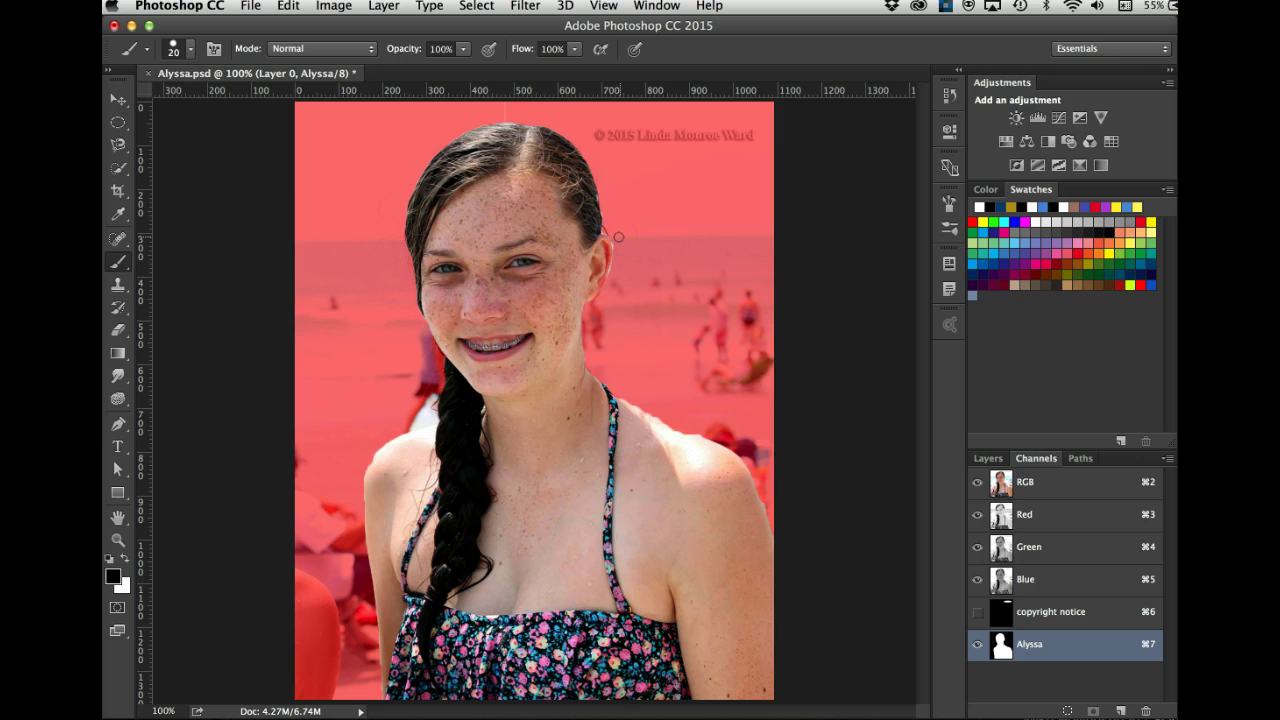
Step: Mask the remaining light fringe along the ear's outer edge at 300% zoom with a 9 px black brush
key(super+equal)
key(super+equal)
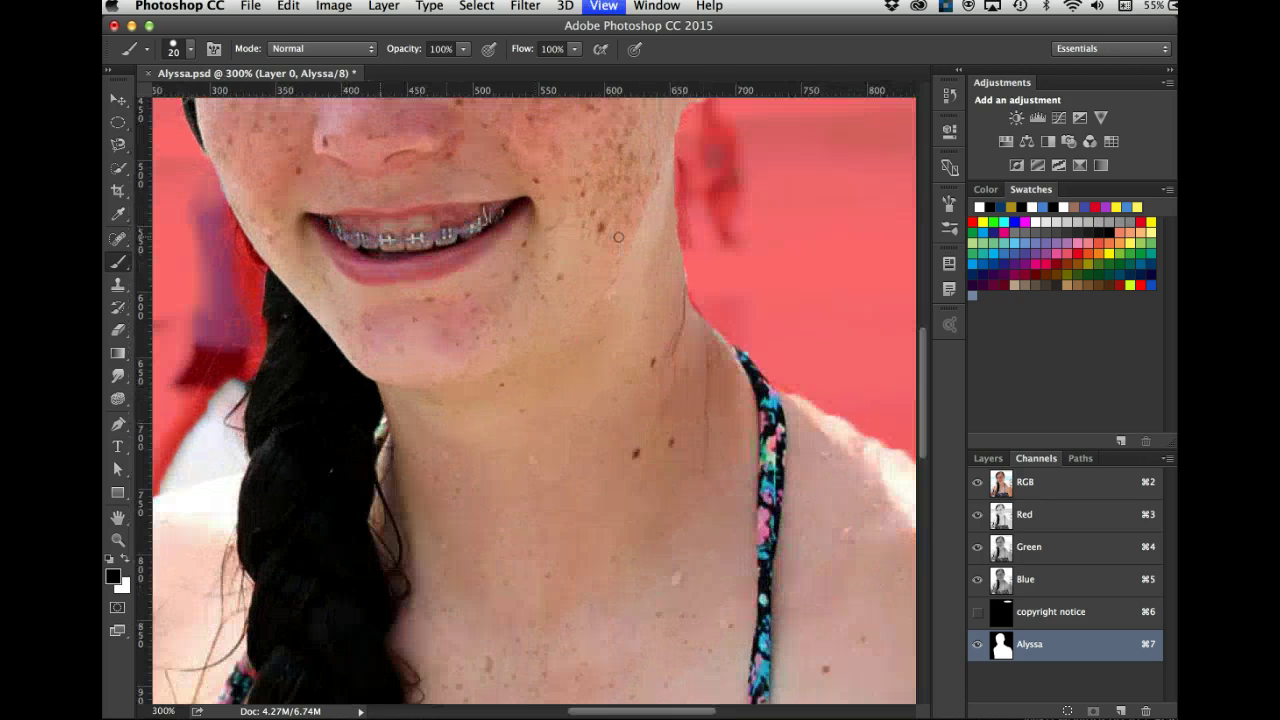
click(601, 296)
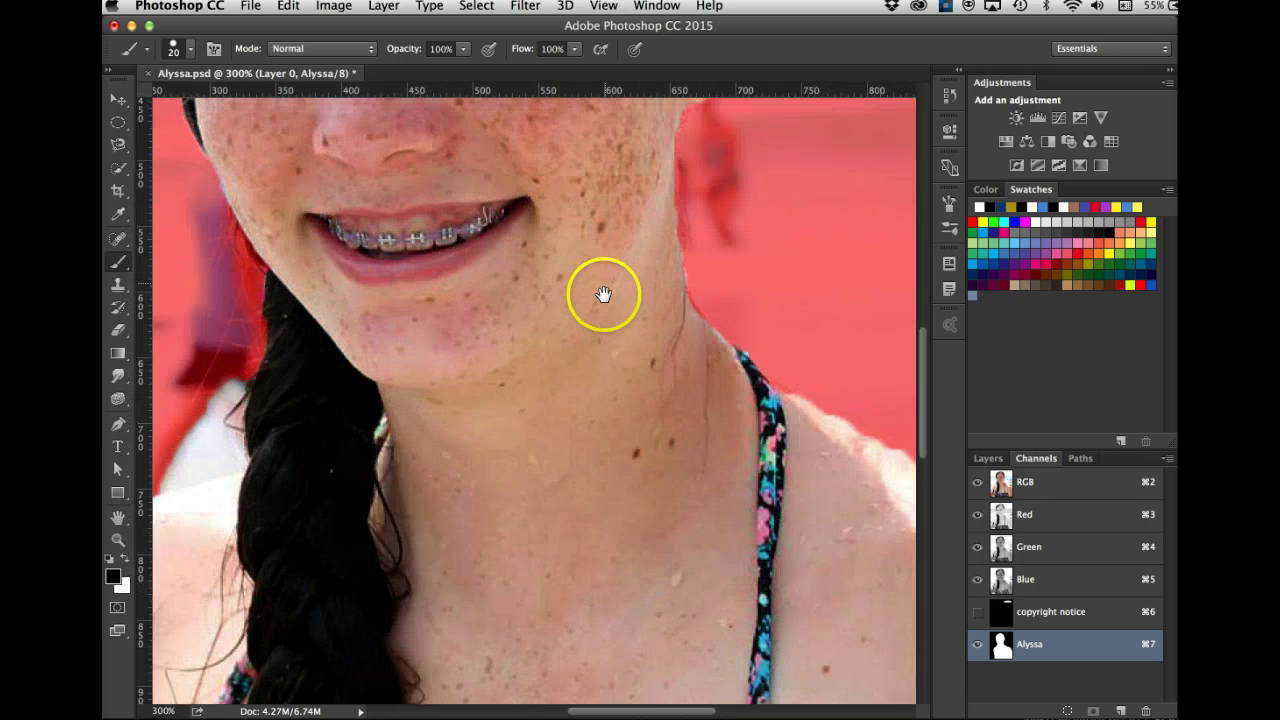
drag(606, 303, 537, 560)
drag(755, 170, 648, 340)
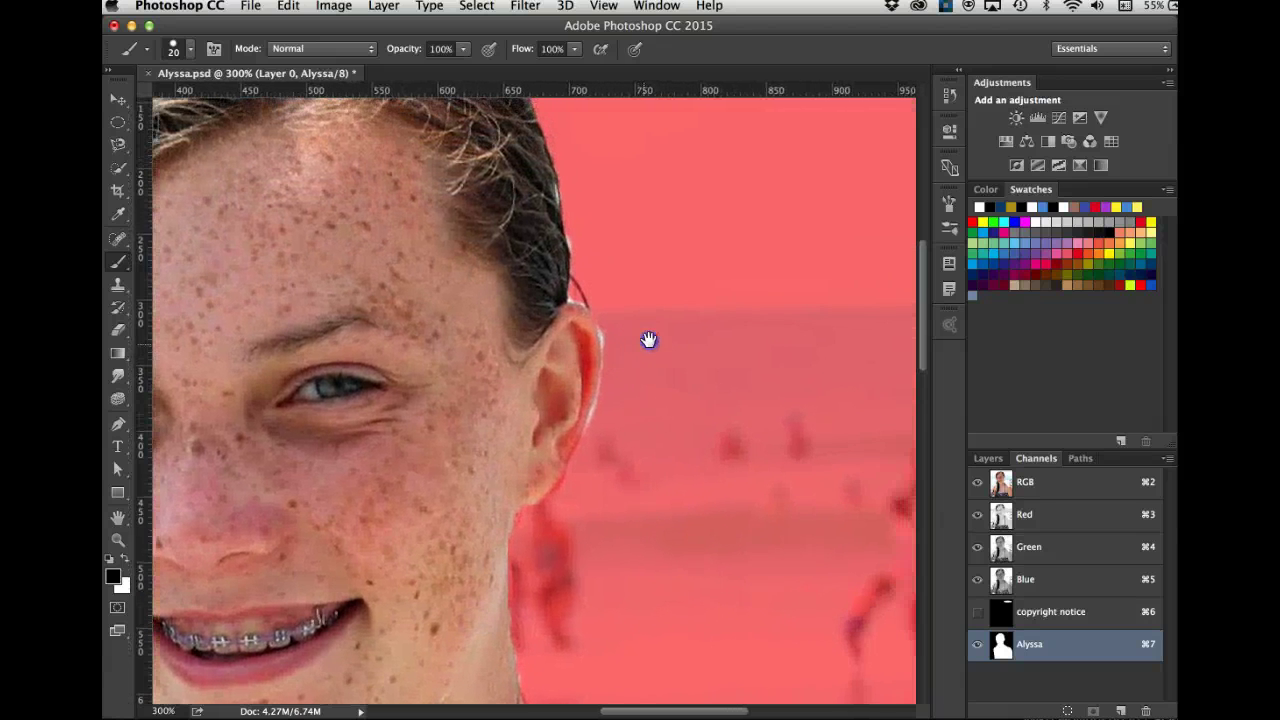
mouse_move(581, 250)
mouse_down()
mouse_move(576, 235)
mouse_move(591, 266)
mouse_move(583, 289)
mouse_move(613, 322)
mouse_move(600, 434)
mouse_move(646, 351)
mouse_up()
click(641, 275)
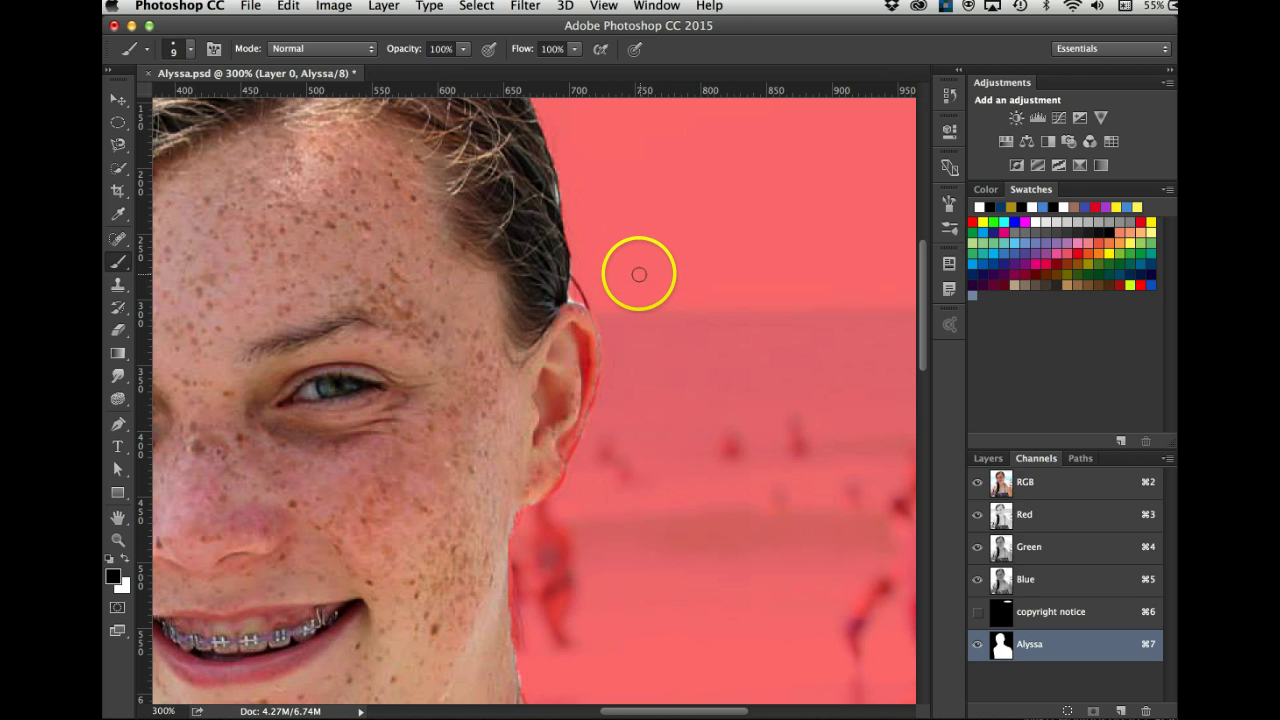
Step: Reduce the brush to 6 px and mask the light background between the hair and the top of the ear
key(bracketleft)
key(bracketleft)
key(bracketleft)
key(bracketleft)
key(bracketleft)
drag(569, 290, 566, 293)
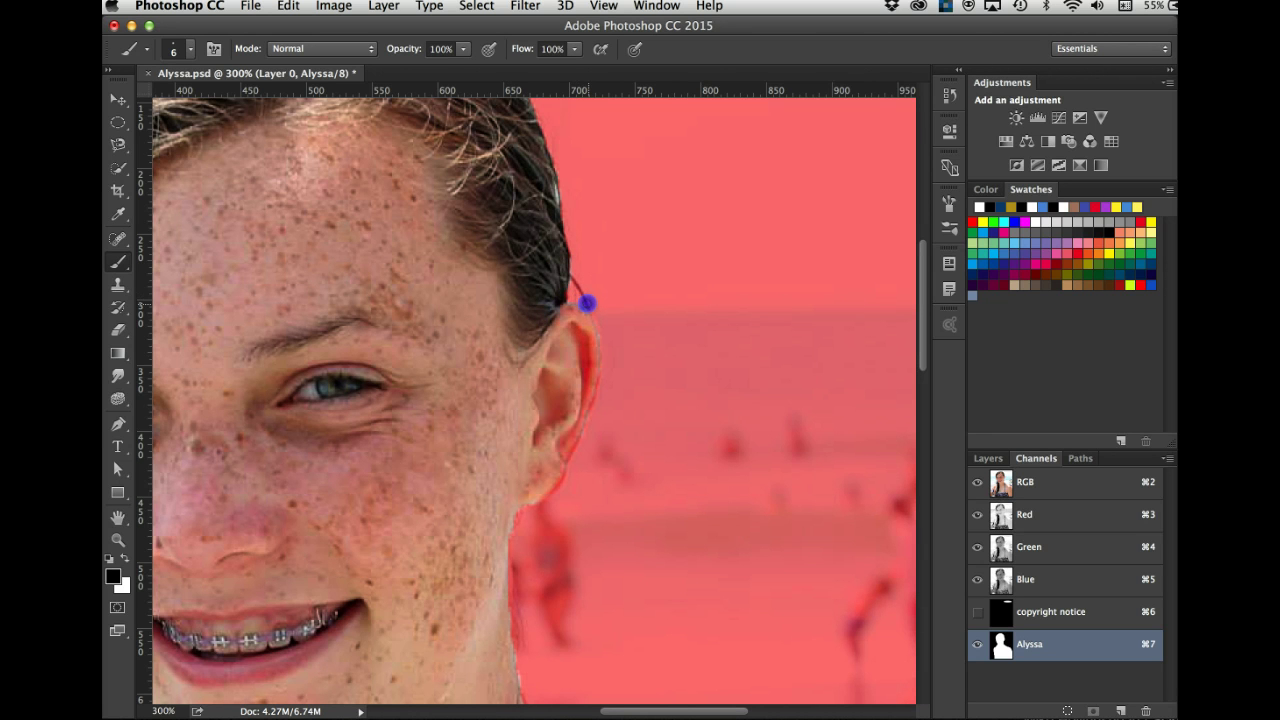
Step: Restore the dark hair edge just above the ear in the channel with white paint
key(x)
drag(566, 289, 562, 295)
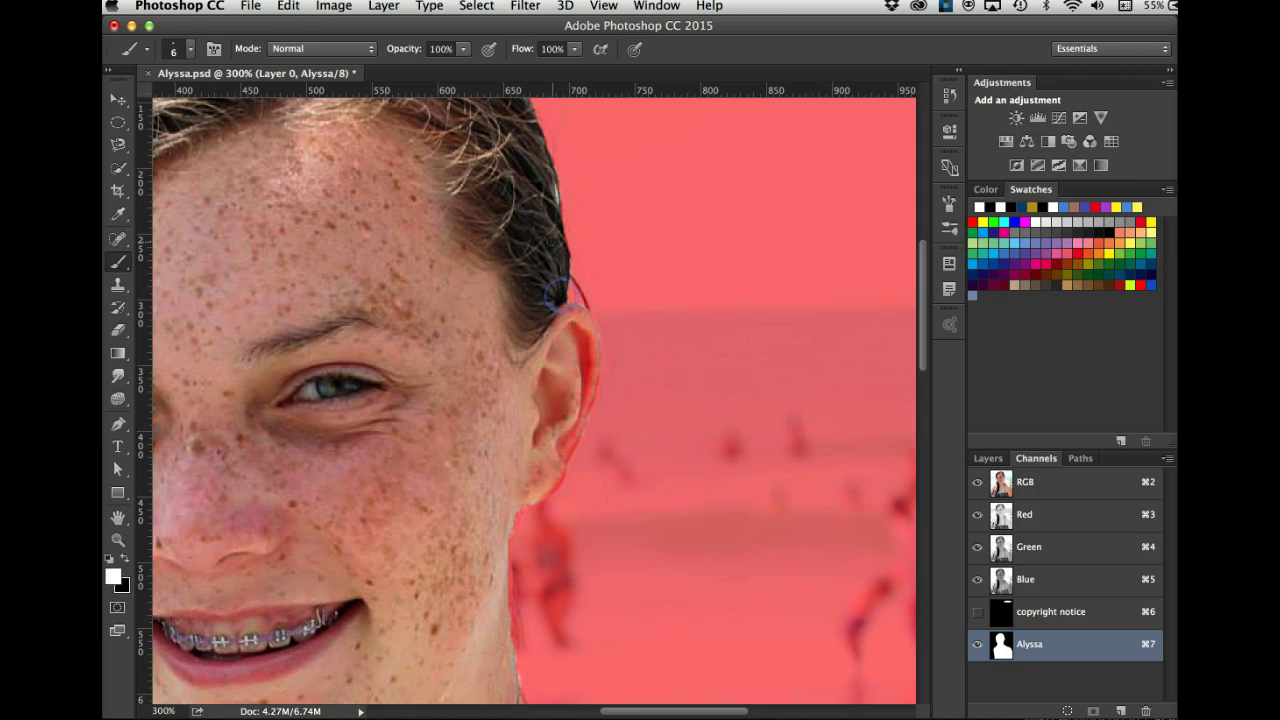
drag(551, 194, 602, 281)
Step: Mask the upper part of the white background patch beside the braid with a 9 px black brush
key(space)
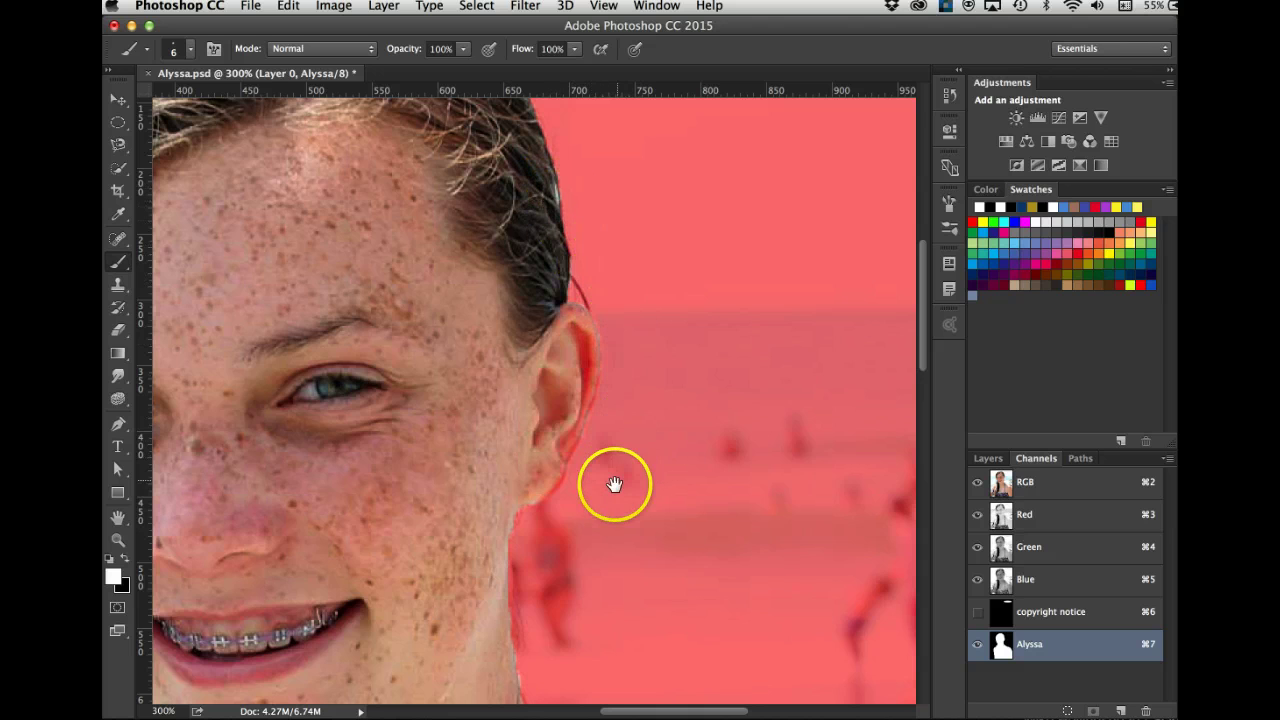
mouse_move(583, 506)
mouse_down()
mouse_move(610, 330)
mouse_move(577, 143)
mouse_move(617, 129)
mouse_move(717, 149)
mouse_move(925, 130)
mouse_up()
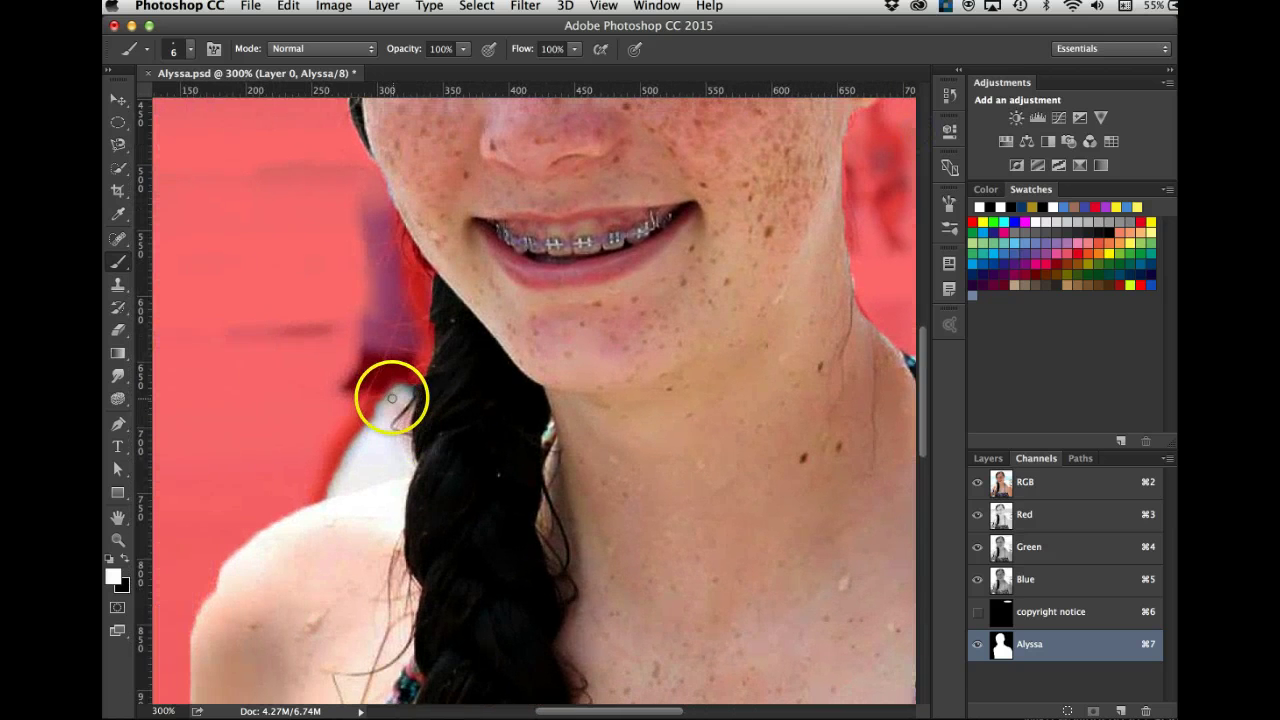
mouse_move(392, 398)
mouse_down()
mouse_move(371, 428)
mouse_move(406, 389)
mouse_move(395, 396)
mouse_up()
click(399, 388)
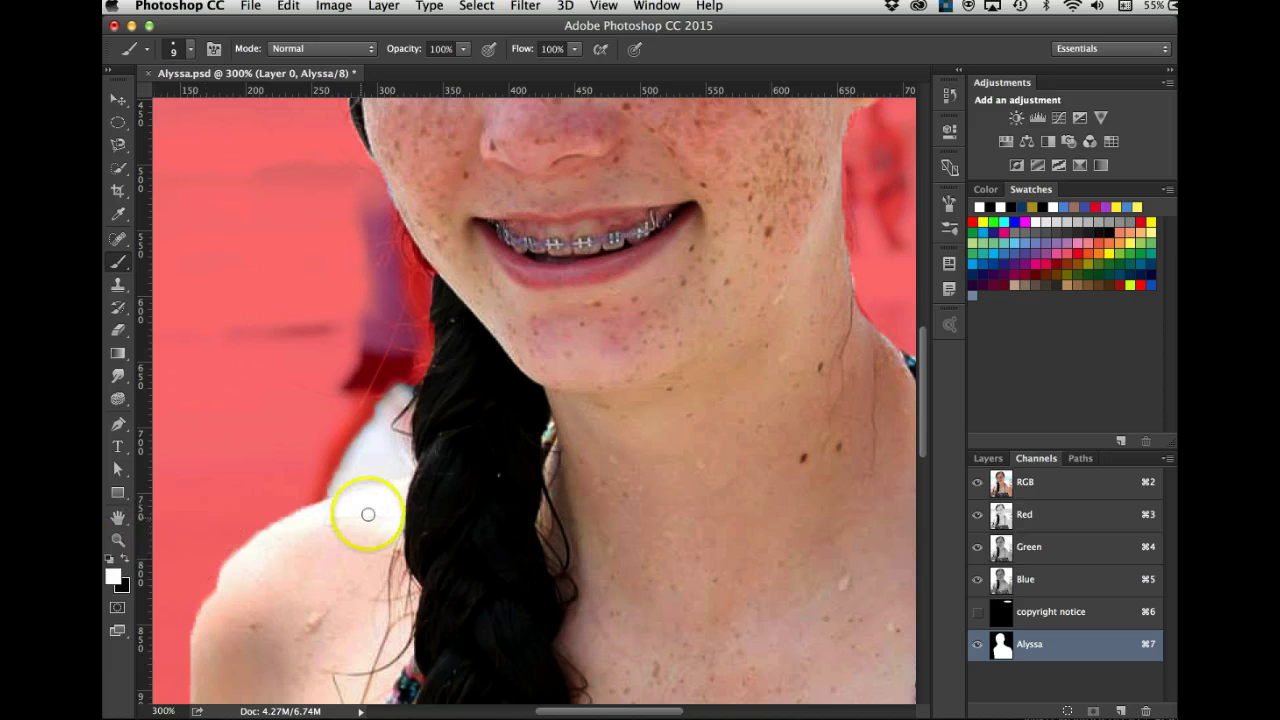
key(x)
click(390, 433)
mouse_move(390, 433)
mouse_down()
mouse_move(394, 349)
mouse_move(400, 377)
mouse_up()
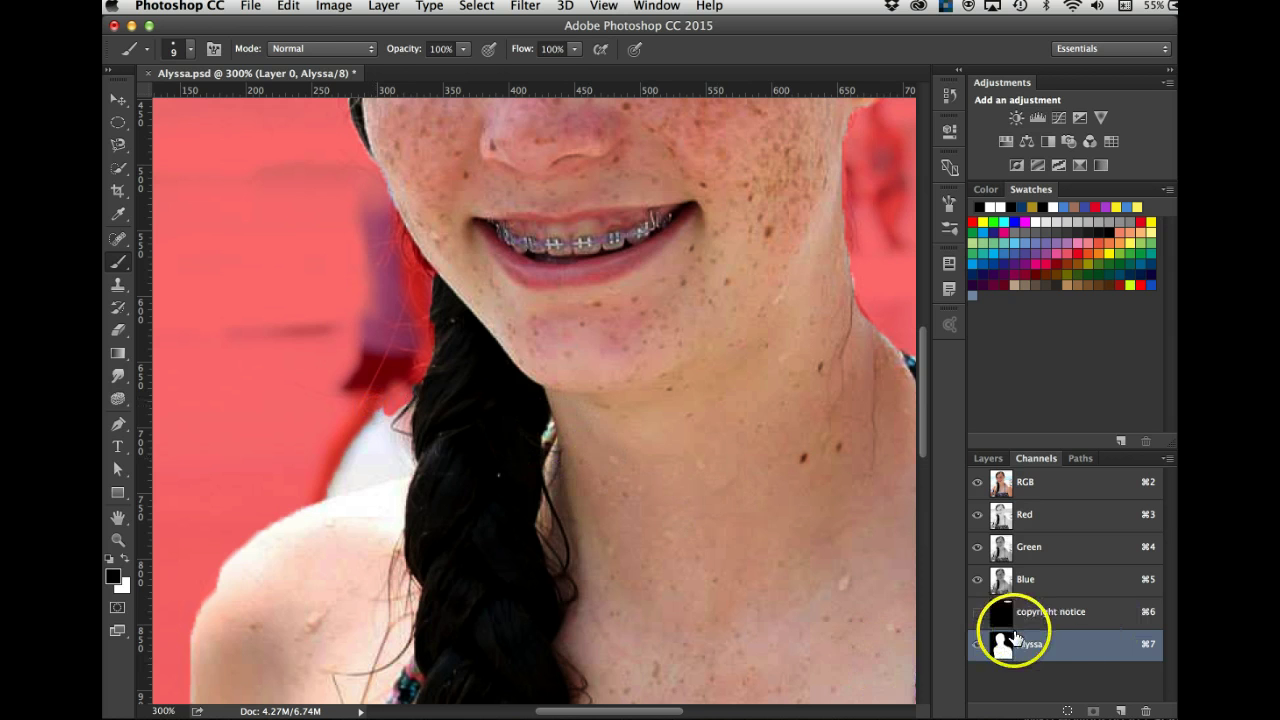
mouse_move(485, 500)
mouse_down()
mouse_move(399, 453)
mouse_move(379, 425)
mouse_move(398, 400)
mouse_up()
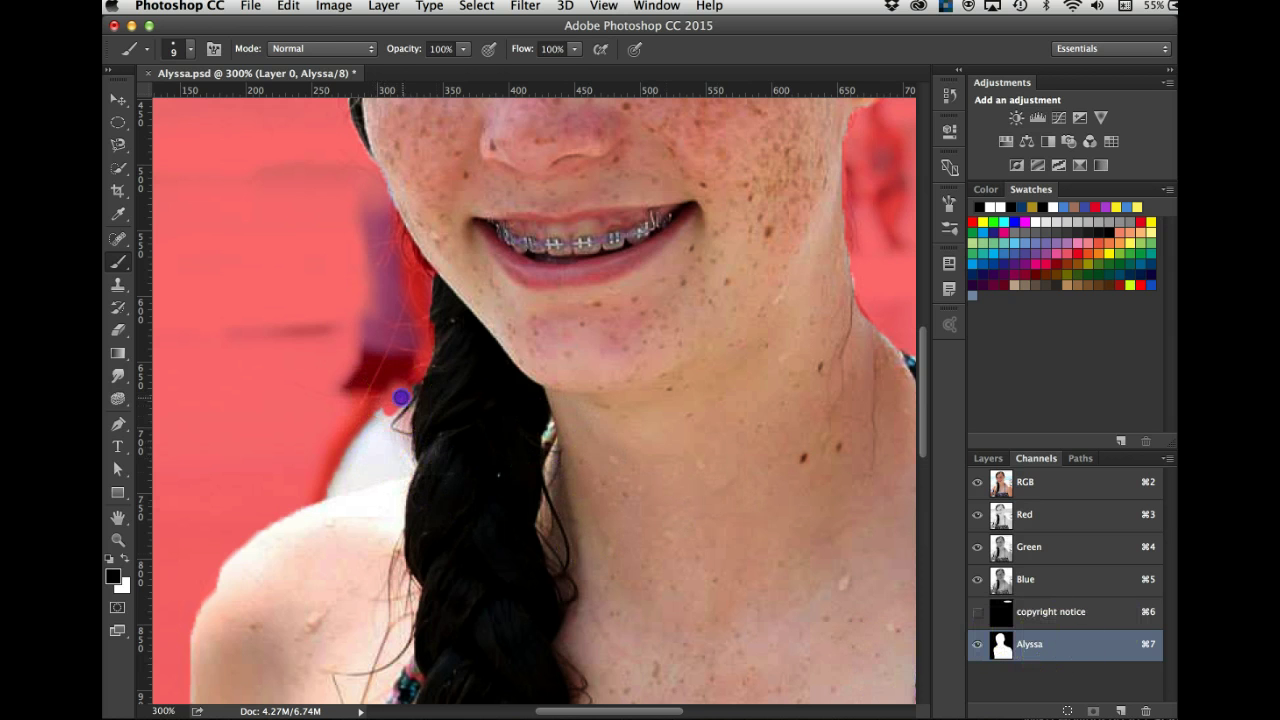
Step: Mask the outer edge of the white patch with black strokes and restore the overpainted shoulder edge with white
click(362, 432)
shift+click(321, 532)
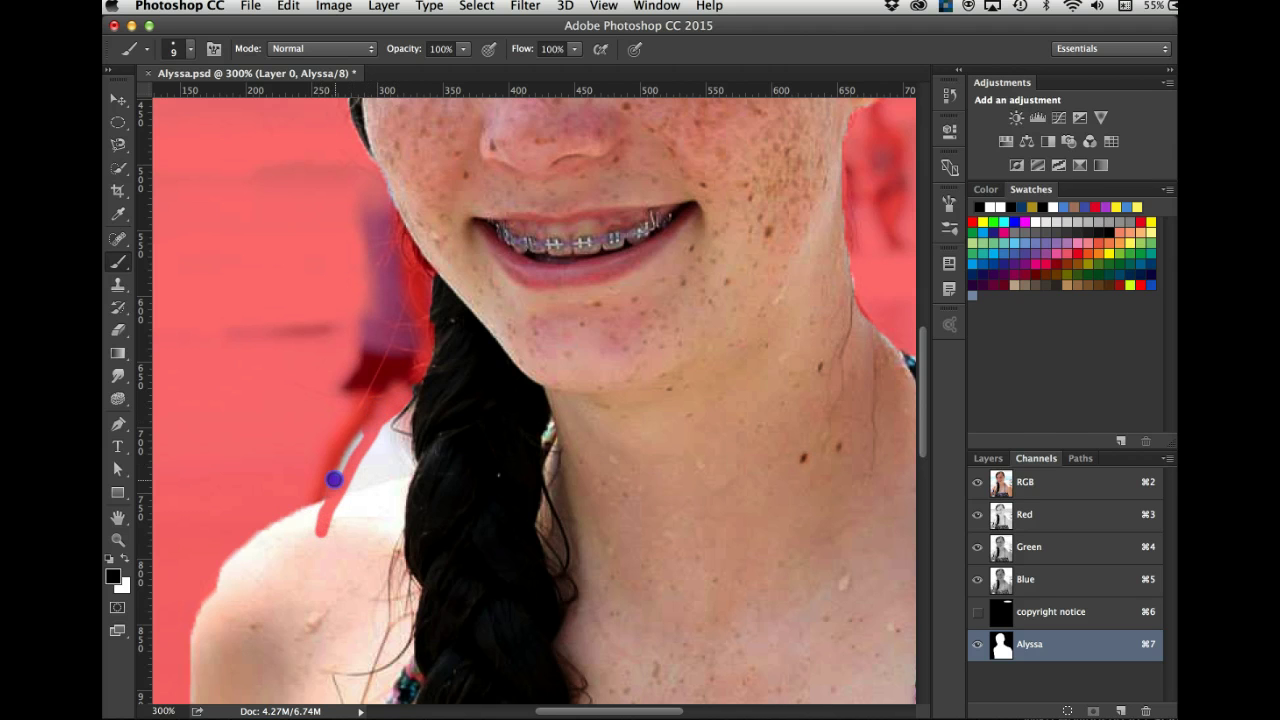
click(365, 548)
key(x)
mouse_move(352, 526)
mouse_down()
mouse_move(343, 496)
mouse_move(319, 535)
mouse_move(340, 514)
mouse_move(361, 439)
mouse_move(333, 475)
mouse_move(355, 432)
mouse_move(333, 486)
mouse_up()
key(x)
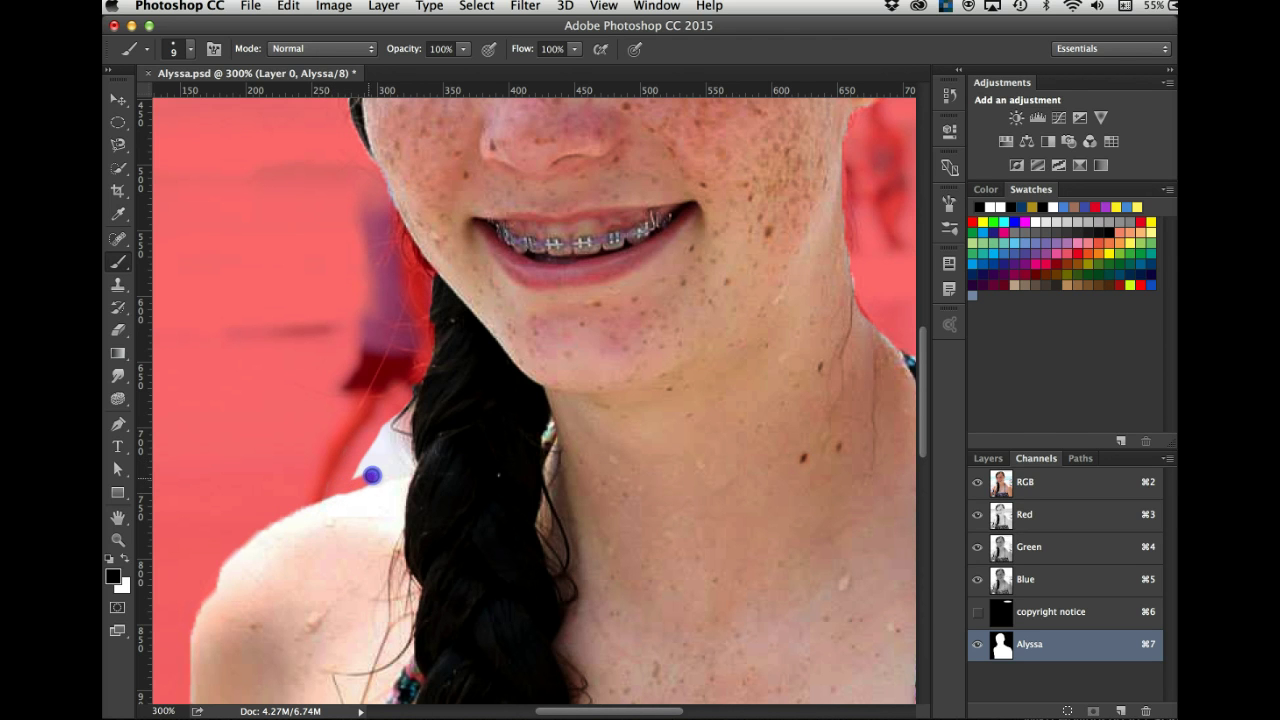
Step: Paint the rest of the white patch between shoulder and braid black and return to 100% zoom
drag(375, 475, 389, 470)
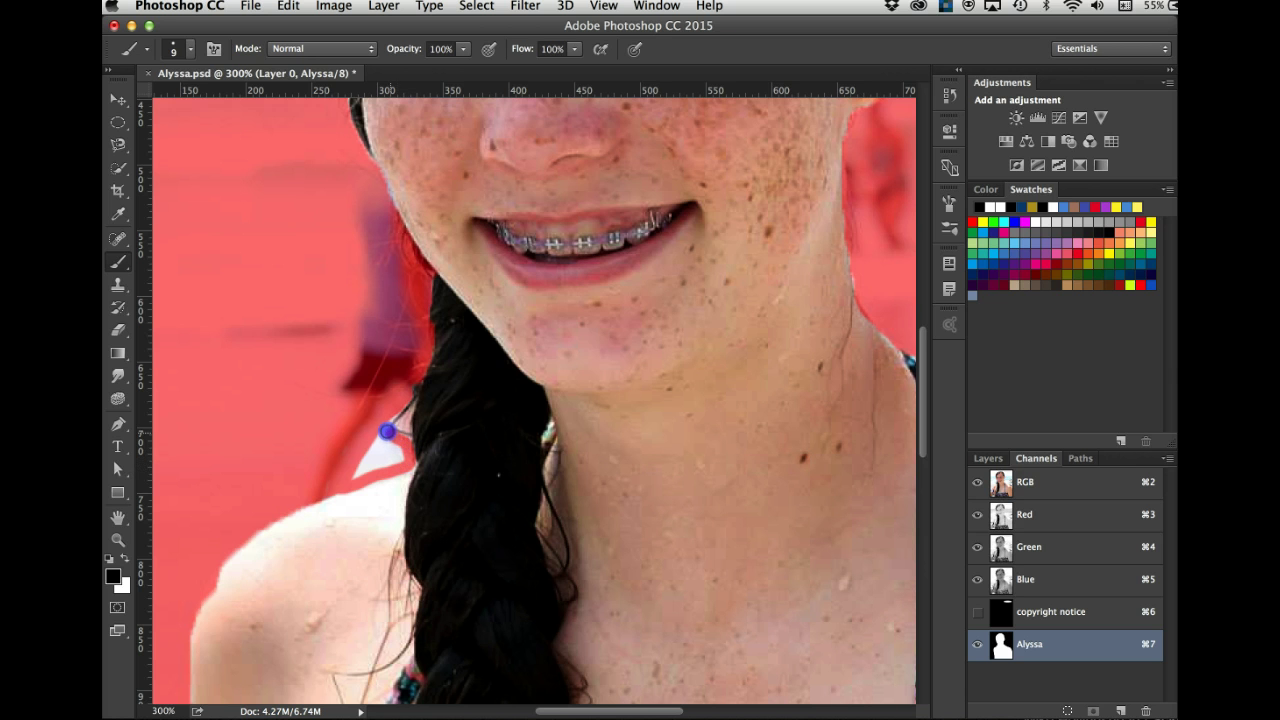
mouse_move(384, 418)
mouse_down()
mouse_move(351, 470)
mouse_move(389, 456)
mouse_move(371, 449)
mouse_move(346, 474)
mouse_move(380, 463)
mouse_move(372, 452)
mouse_up()
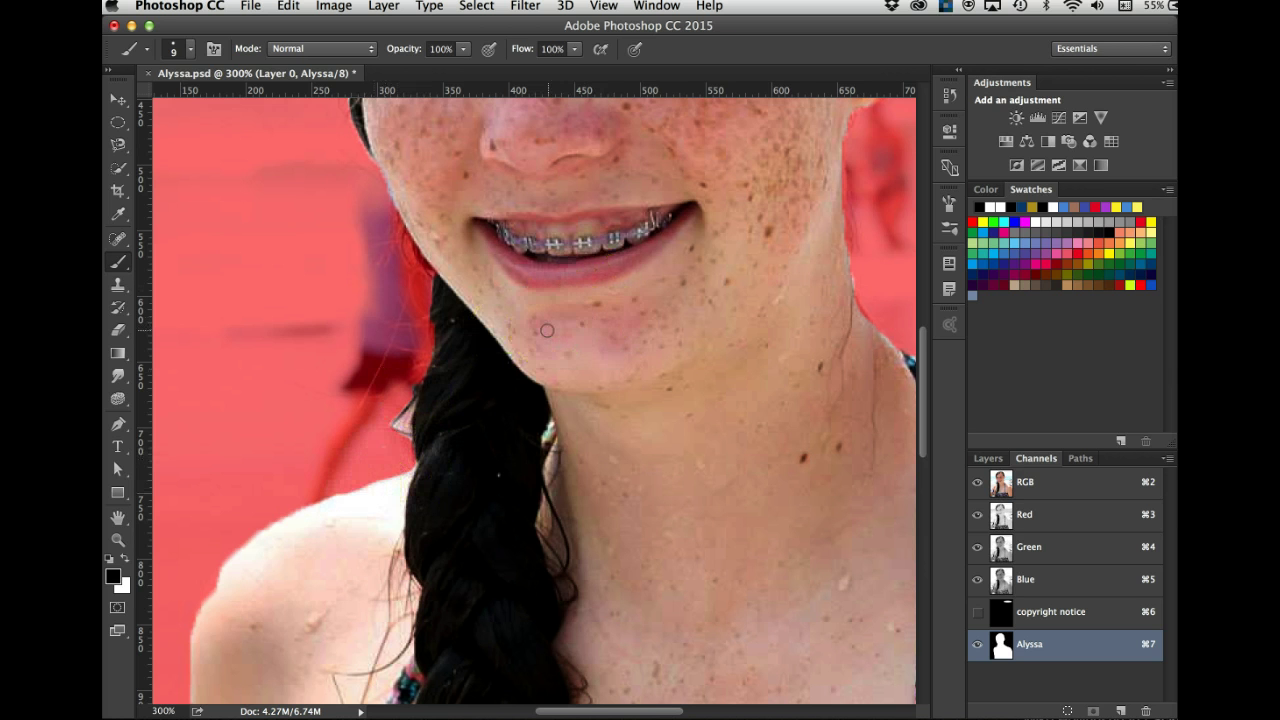
key(super+1)
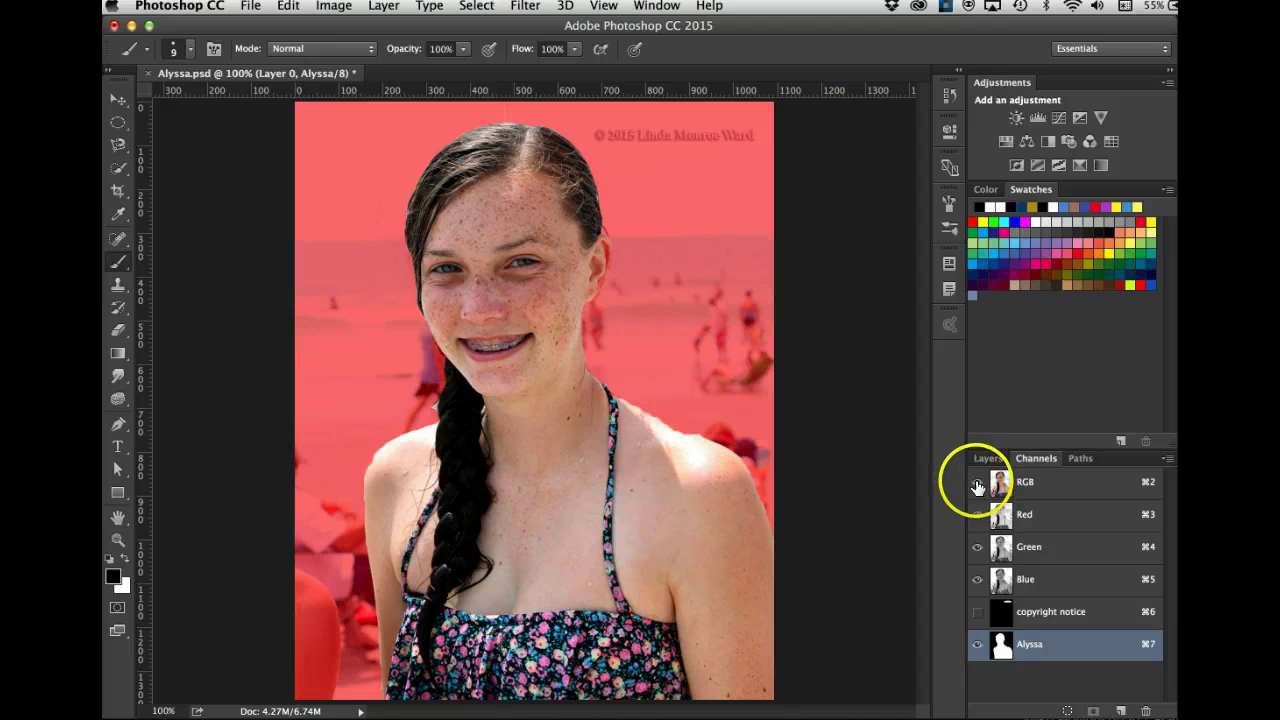
Step: Compare the girl's channel as a black-and-white mask with its red overlay on the photo
click(978, 486)
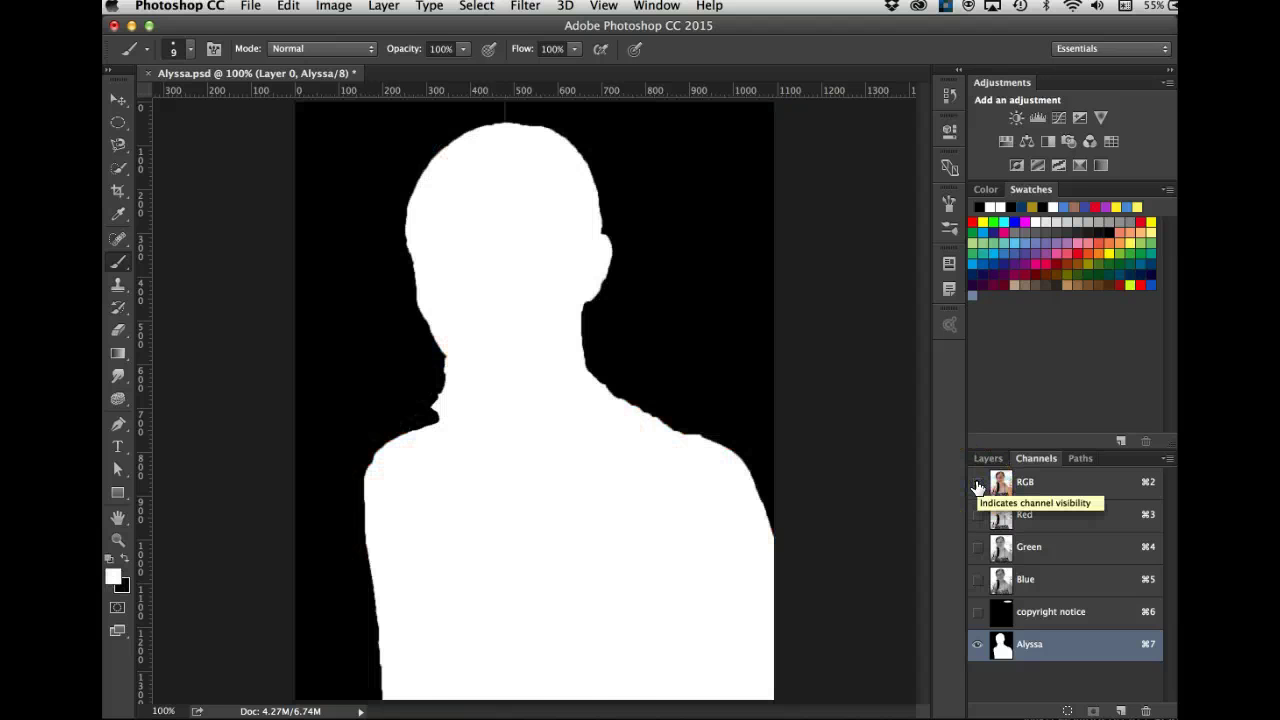
click(978, 486)
click(978, 486)
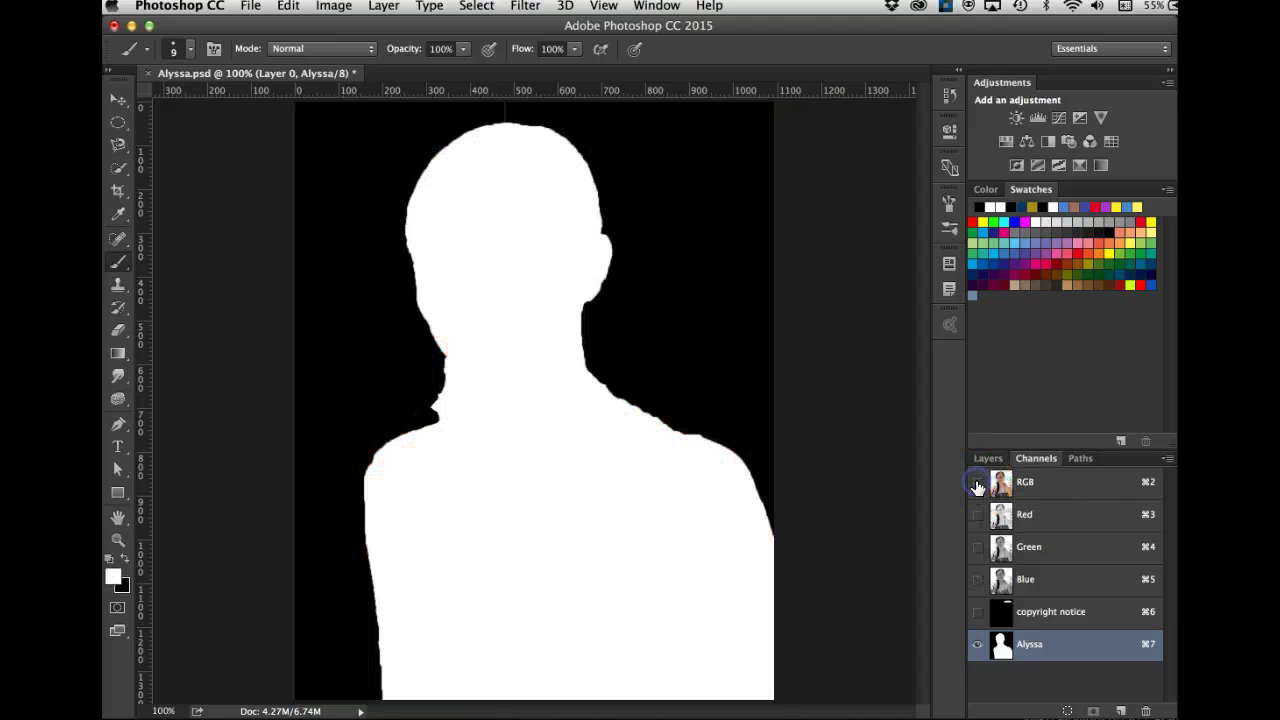
click(978, 486)
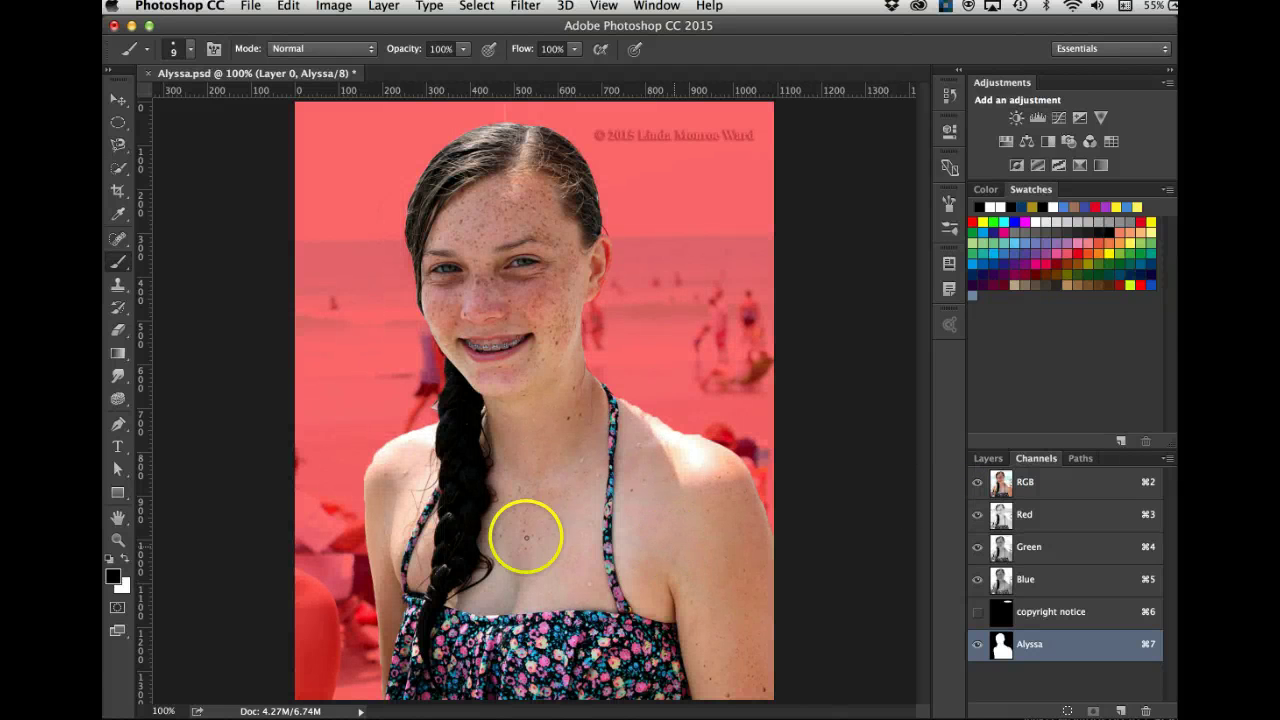
Step: Mask the leftover light spot beside the braid above the shoulder and recheck the mask on its own
drag(431, 392, 437, 393)
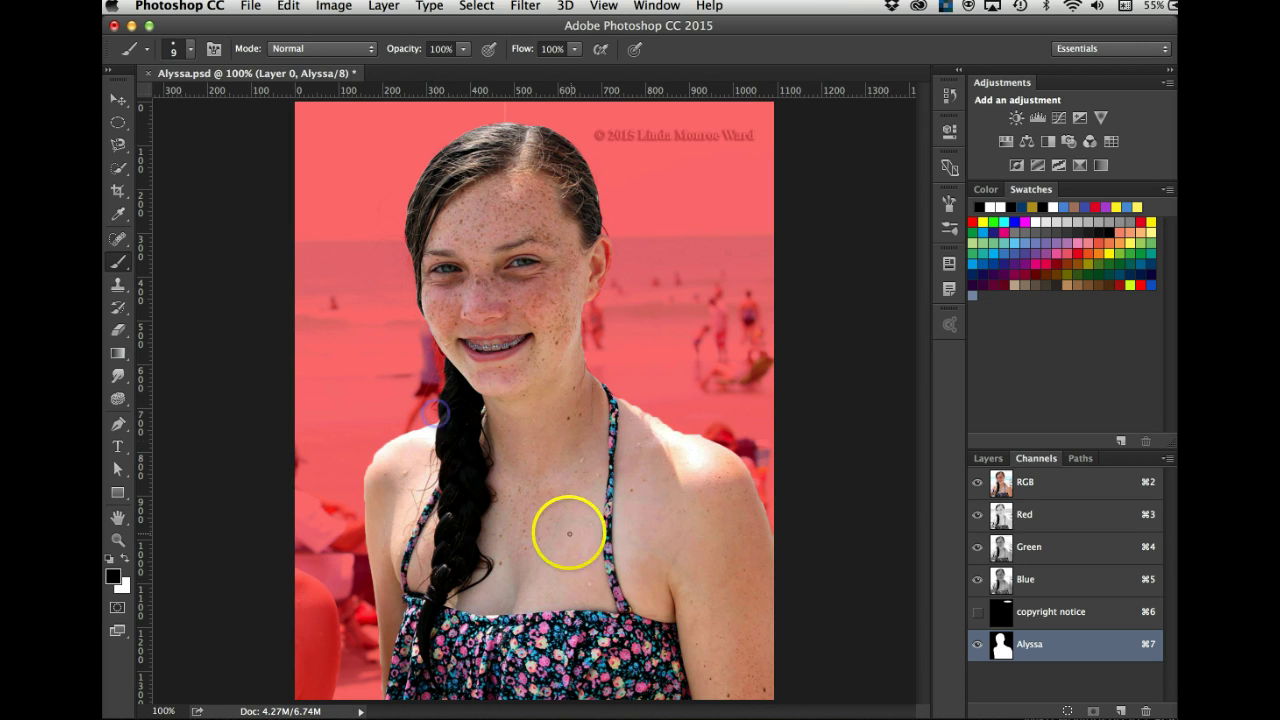
click(977, 488)
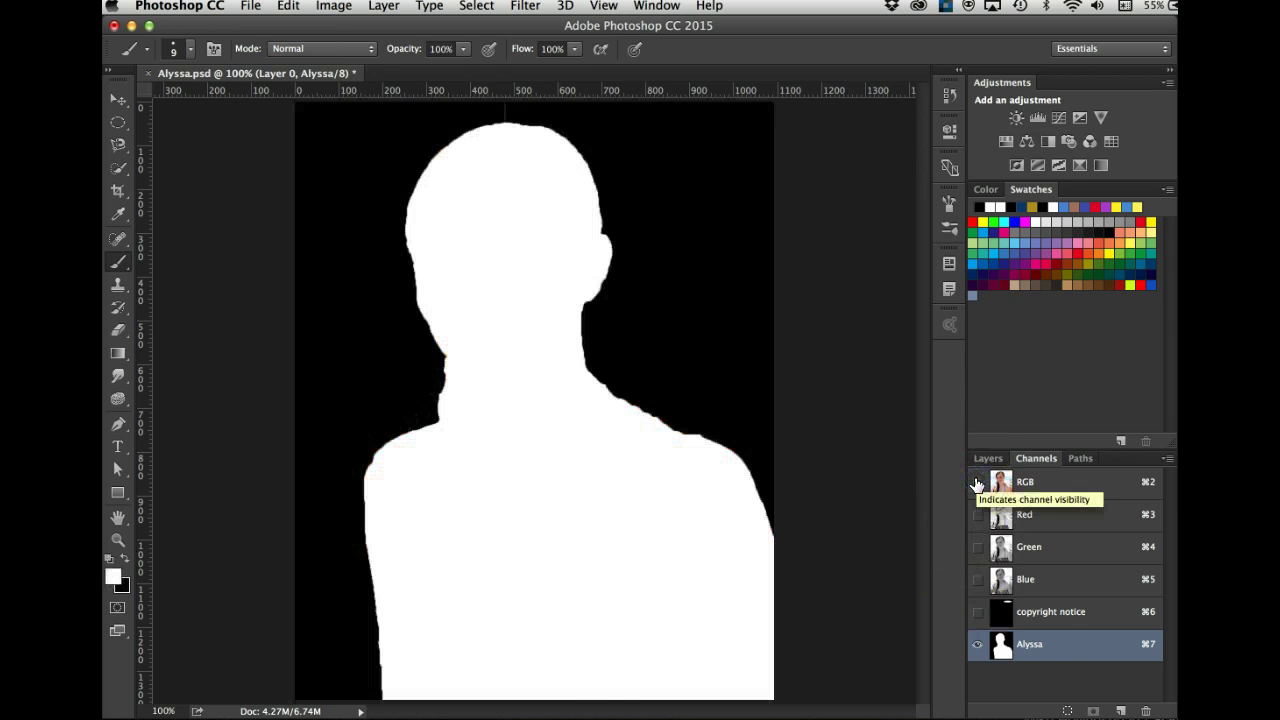
click(977, 485)
Step: Hide the overlay of the girl's alpha channel and return to the layer list
click(1034, 640)
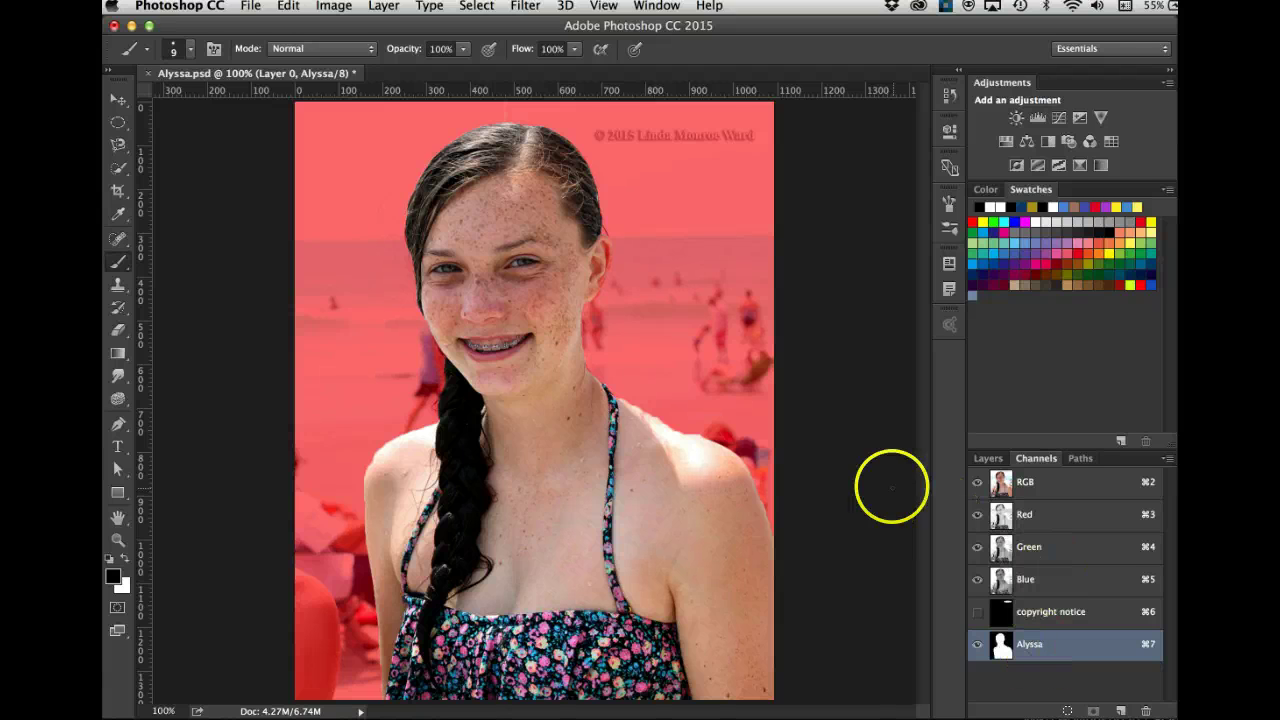
click(977, 644)
key(x)
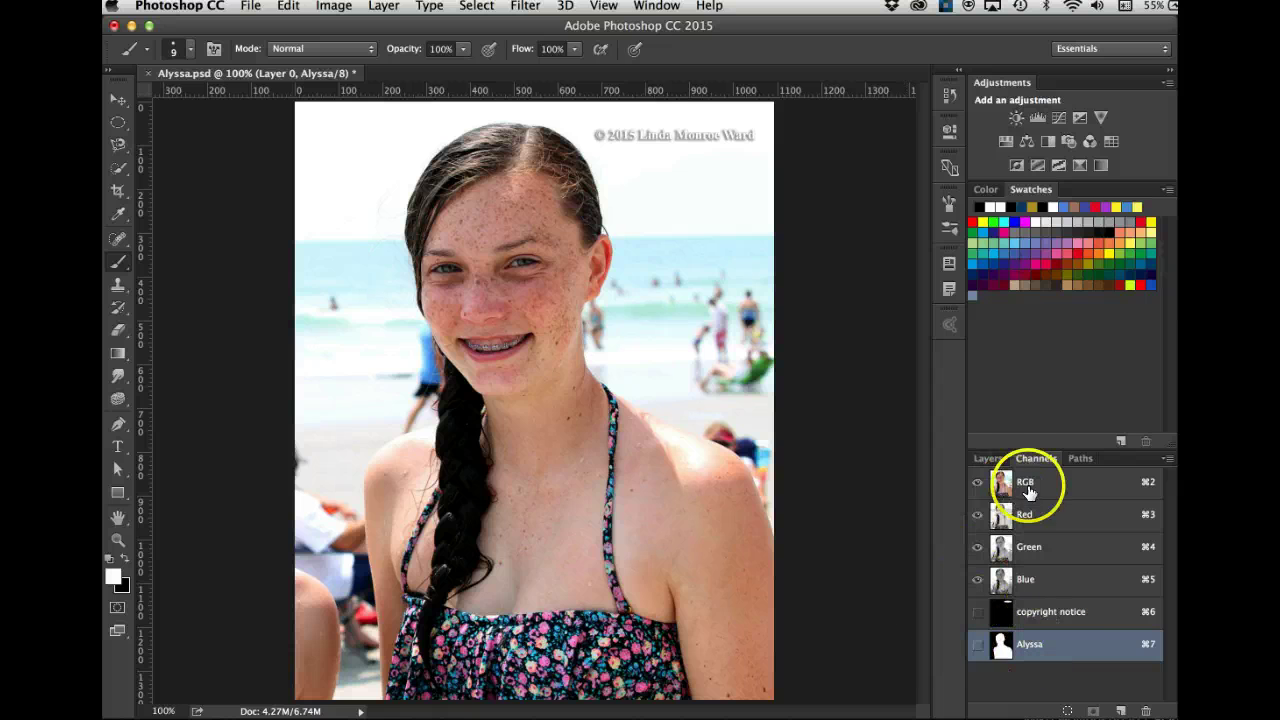
click(990, 459)
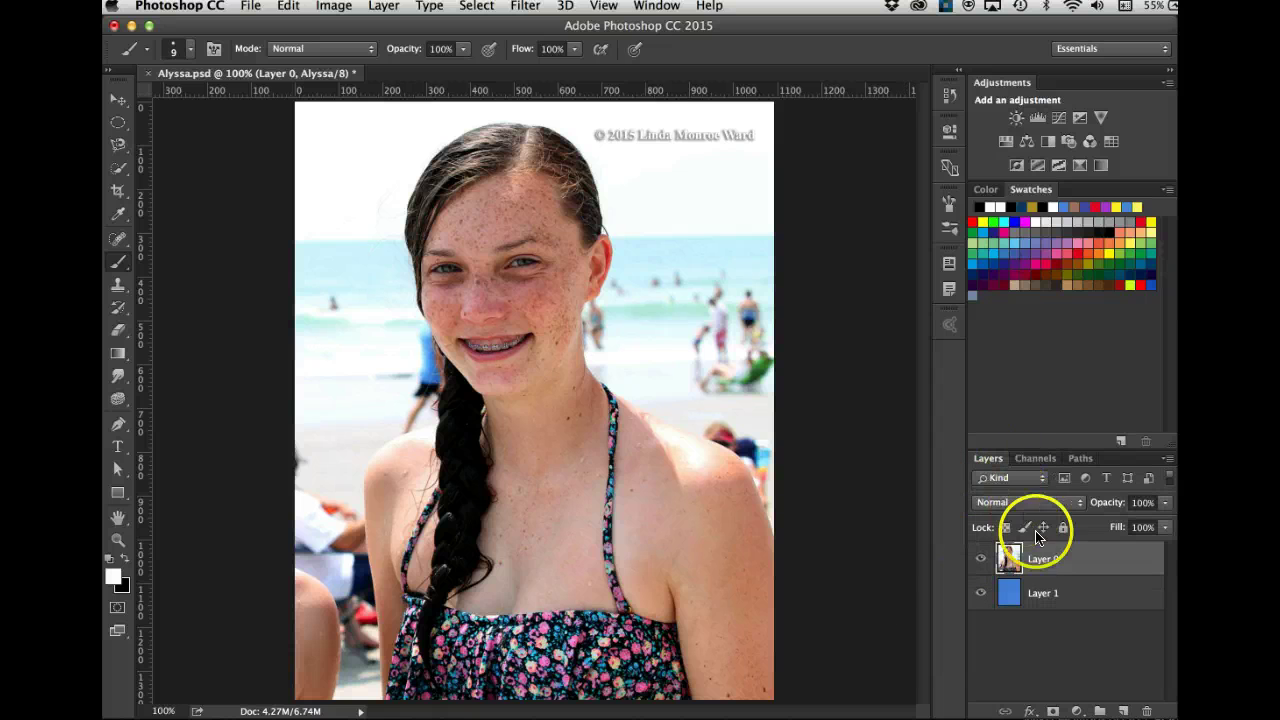
Step: Load the copyright notice channel as a selection and replace it with a selection from the girl's channel
click(1043, 560)
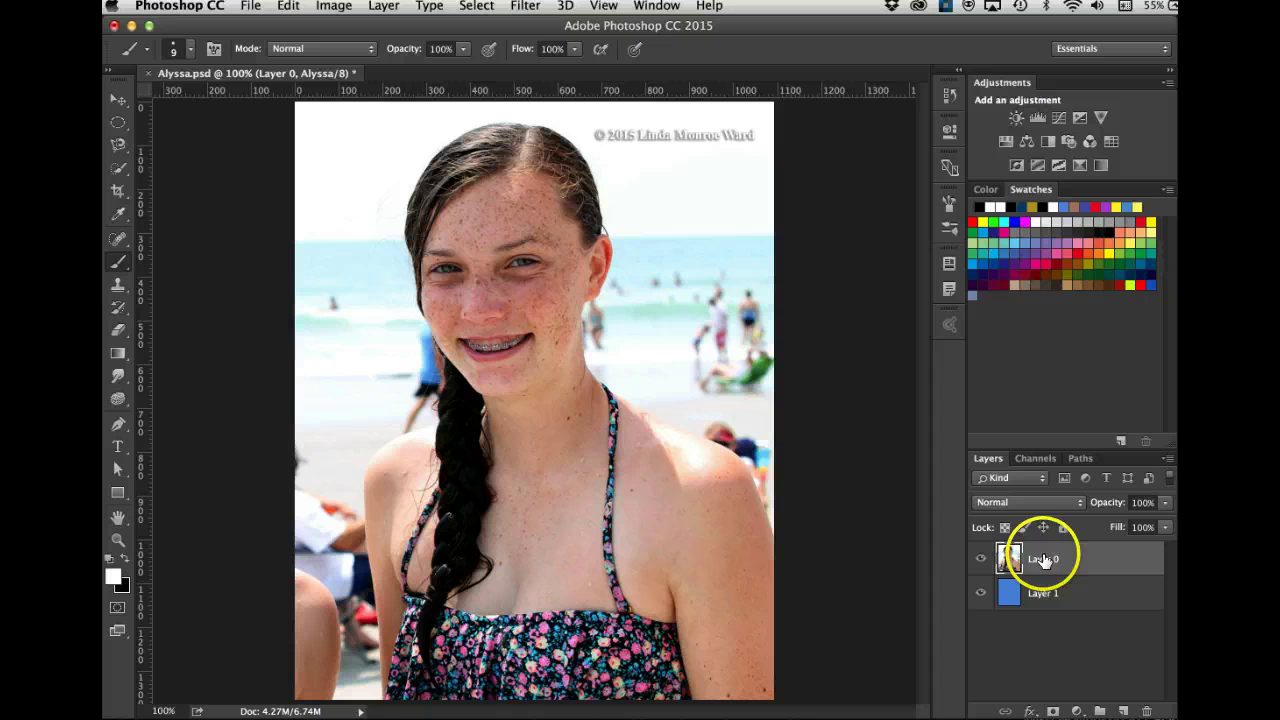
click(1035, 460)
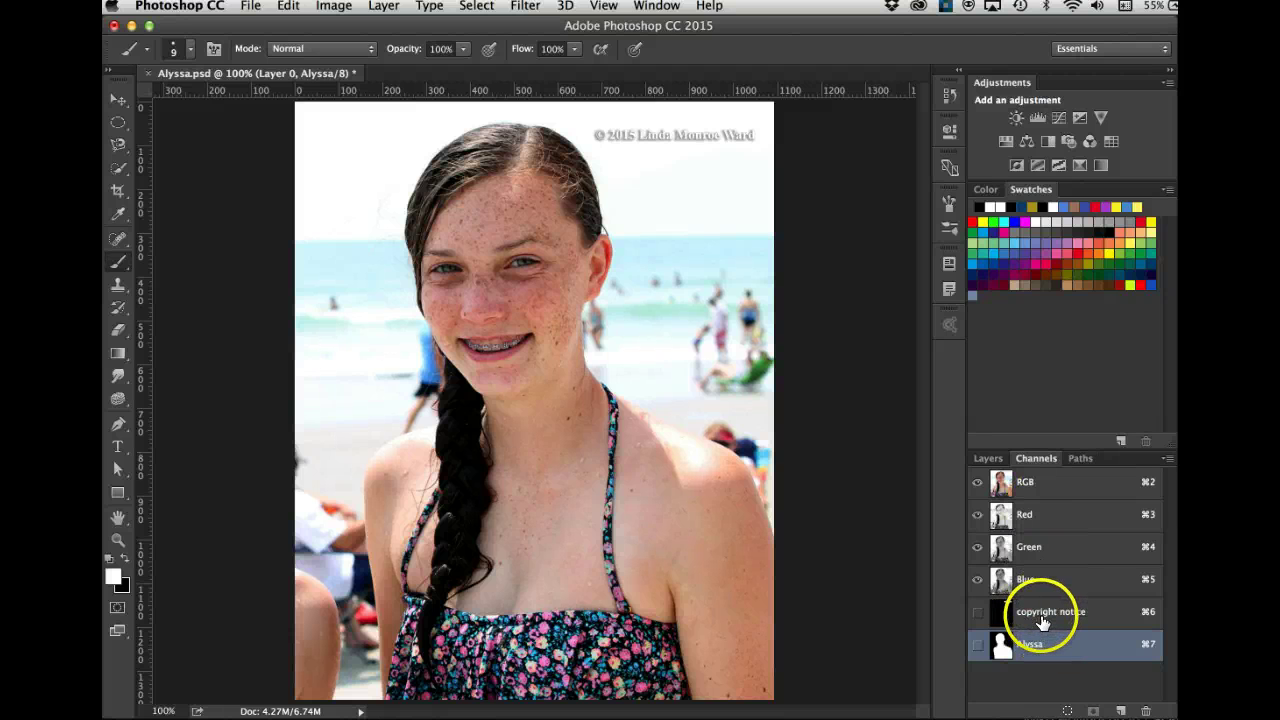
super+click(998, 610)
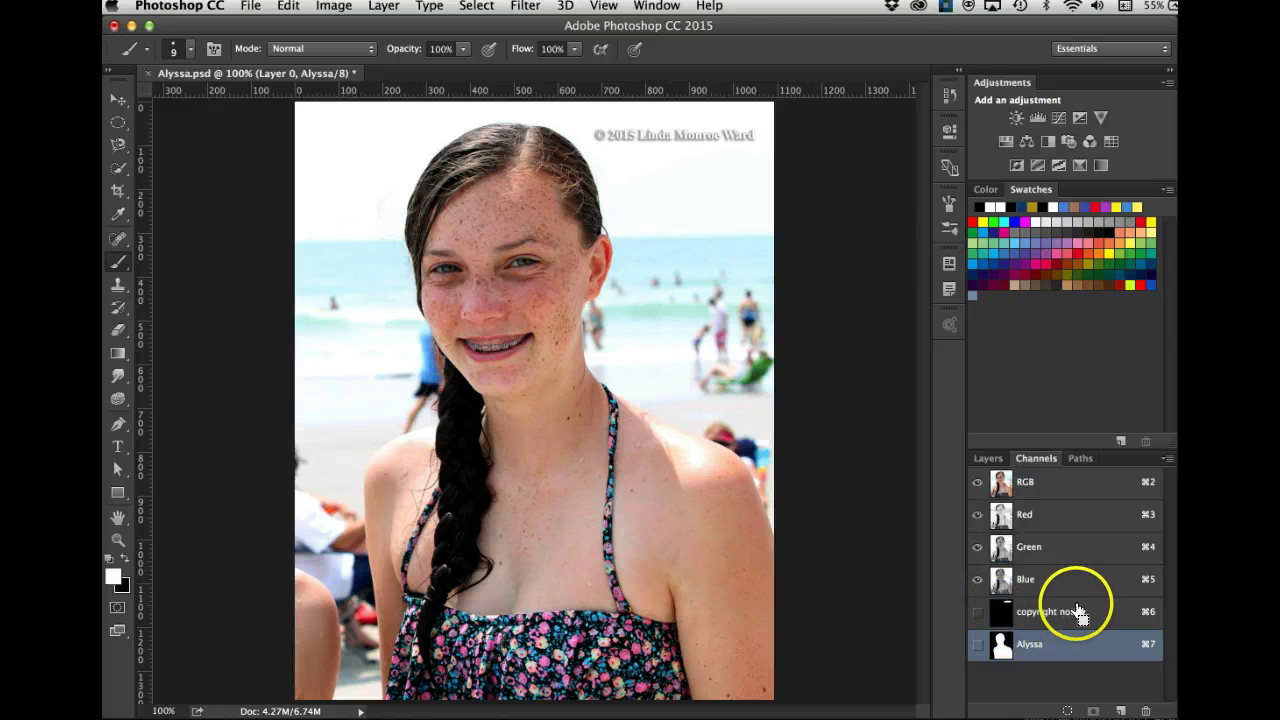
super+click(1001, 616)
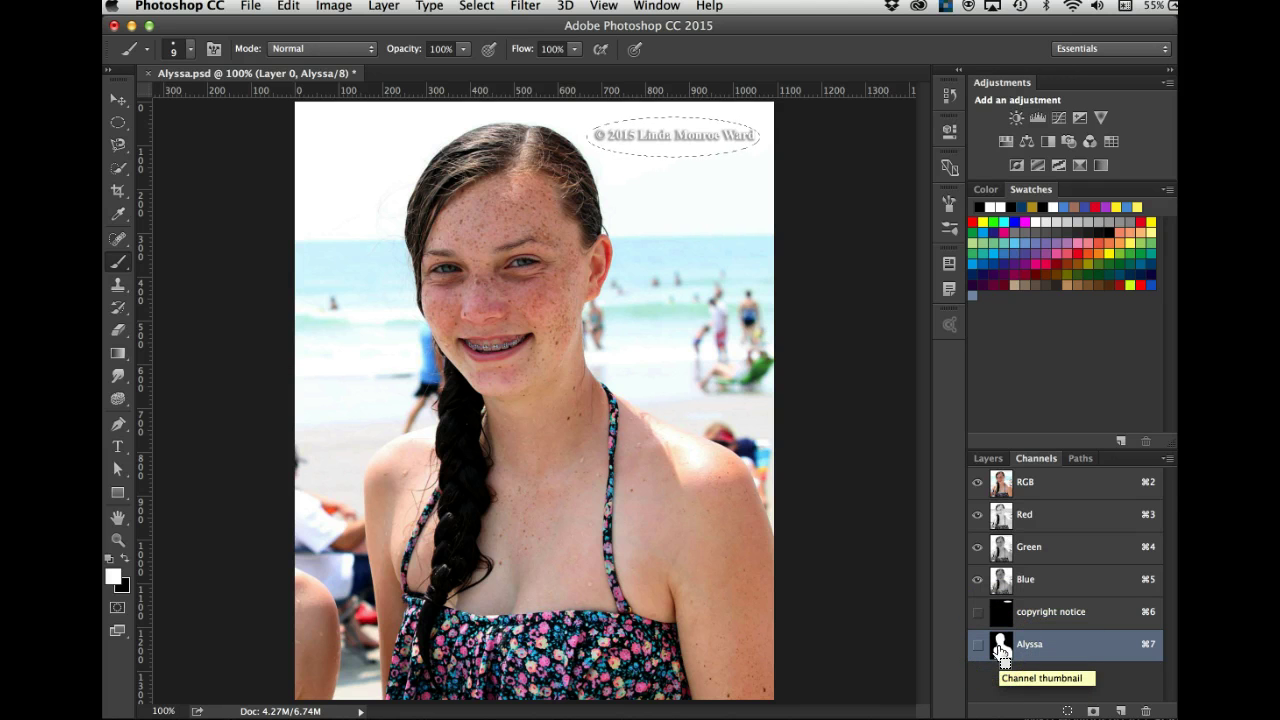
super+click(1001, 646)
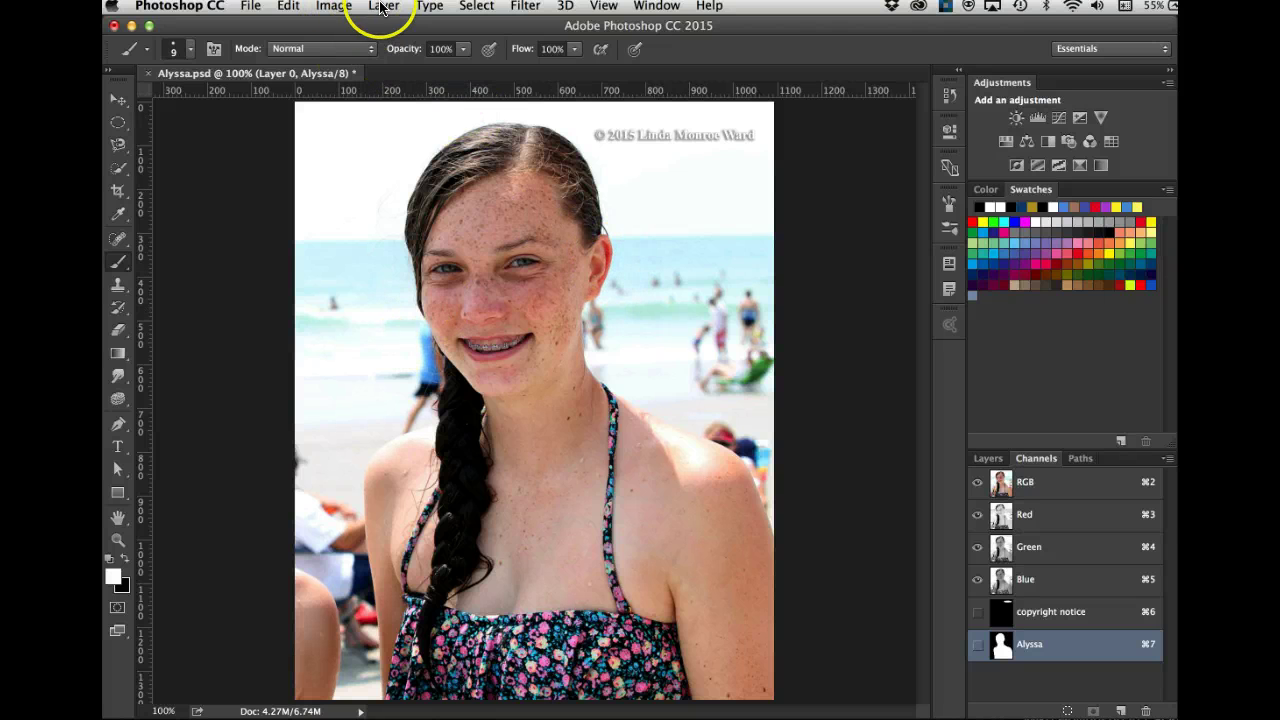
Step: Use Load Selection to load the copyright notice channel as a new selection
click(474, 7)
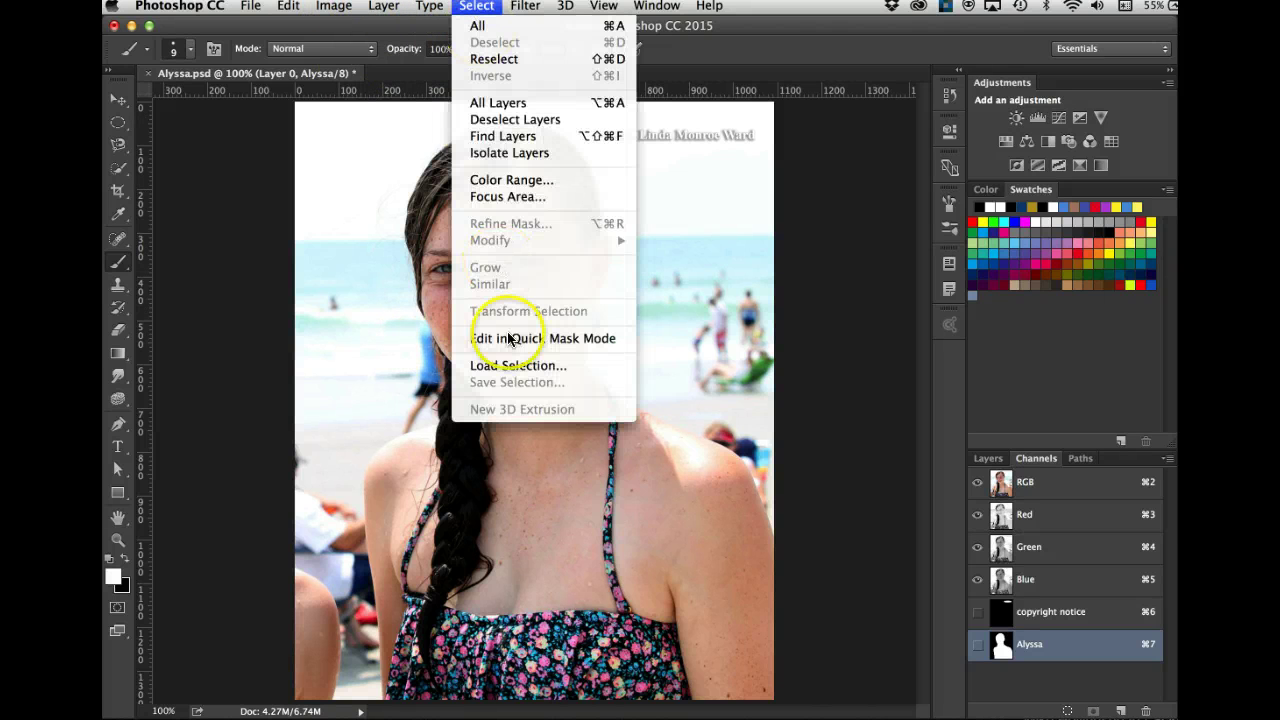
click(512, 366)
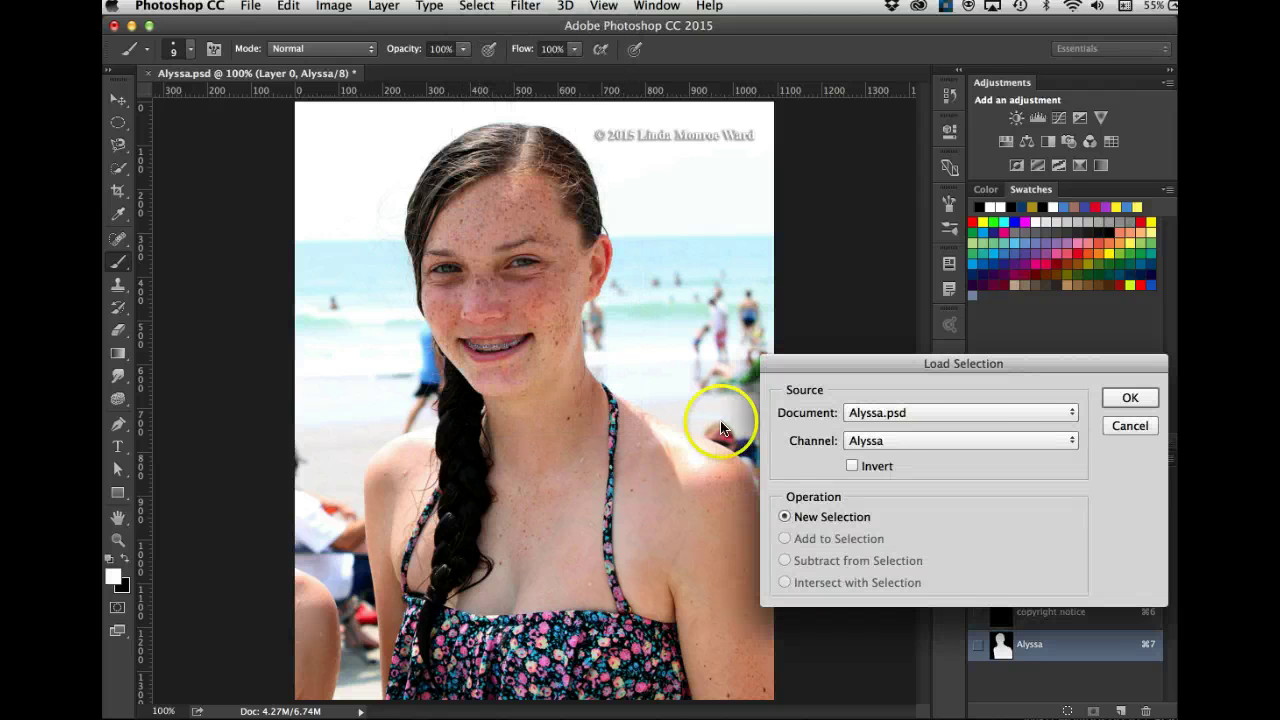
click(1068, 441)
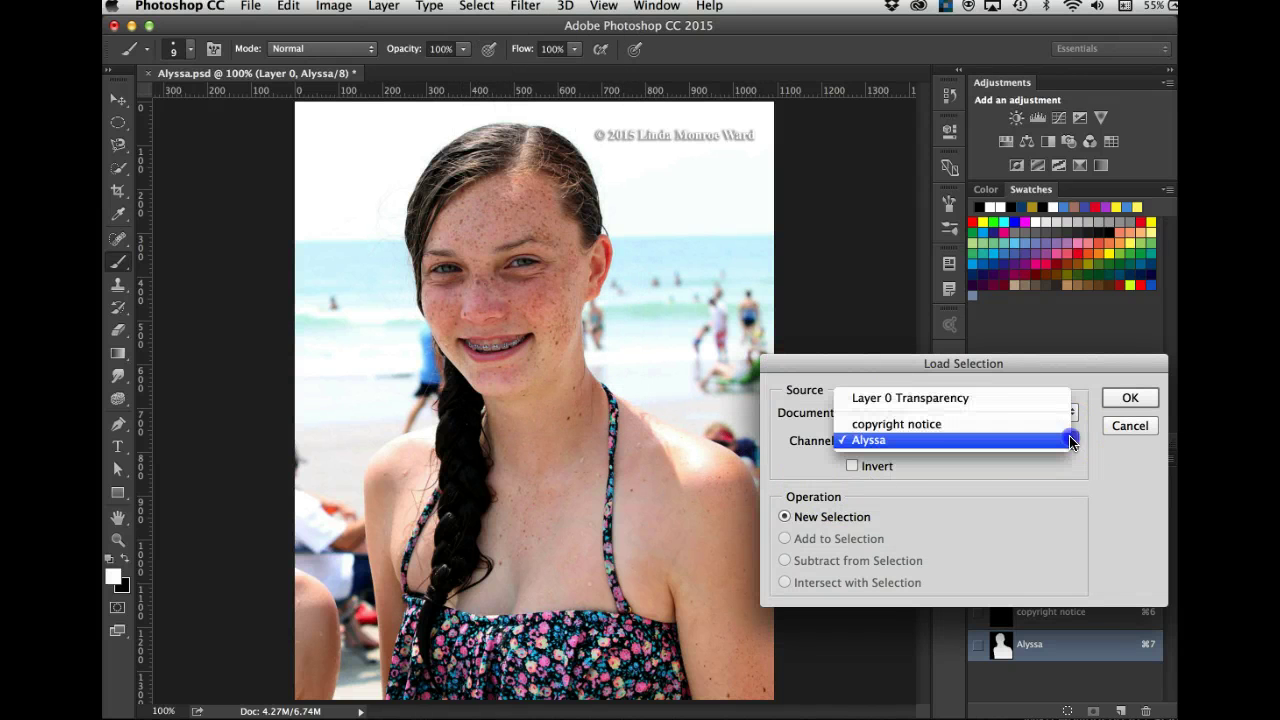
click(925, 425)
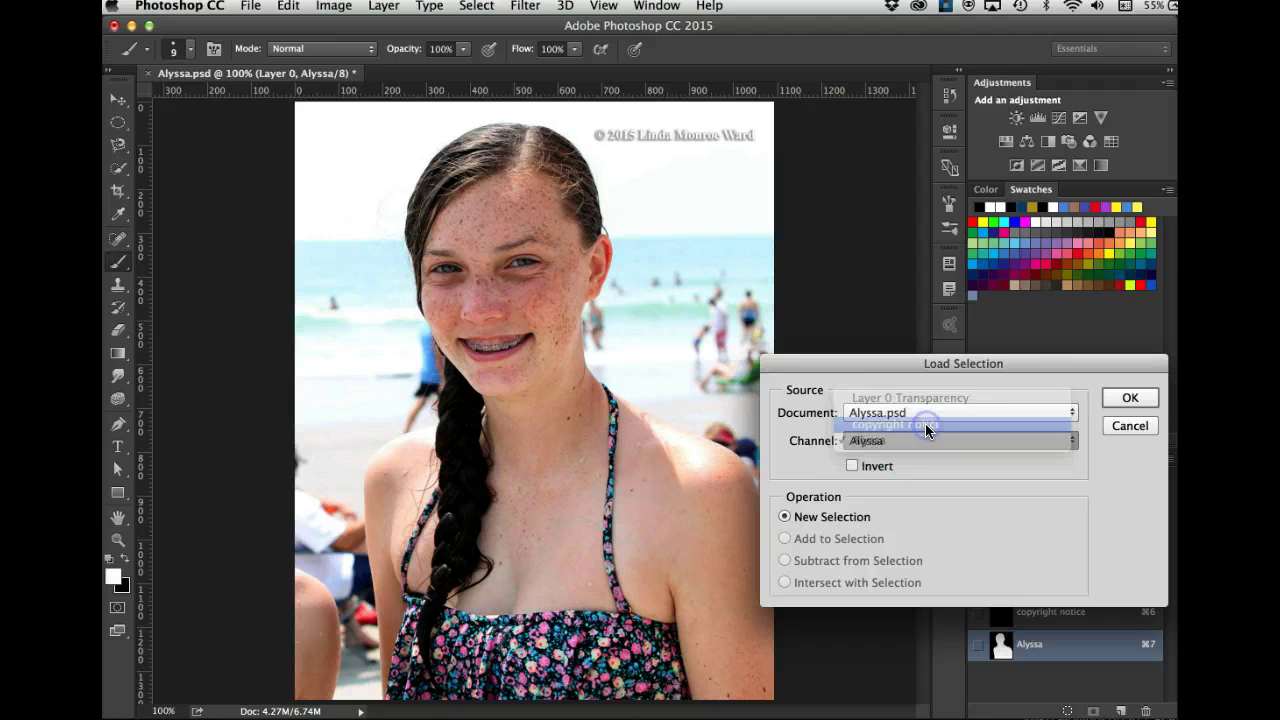
click(1128, 398)
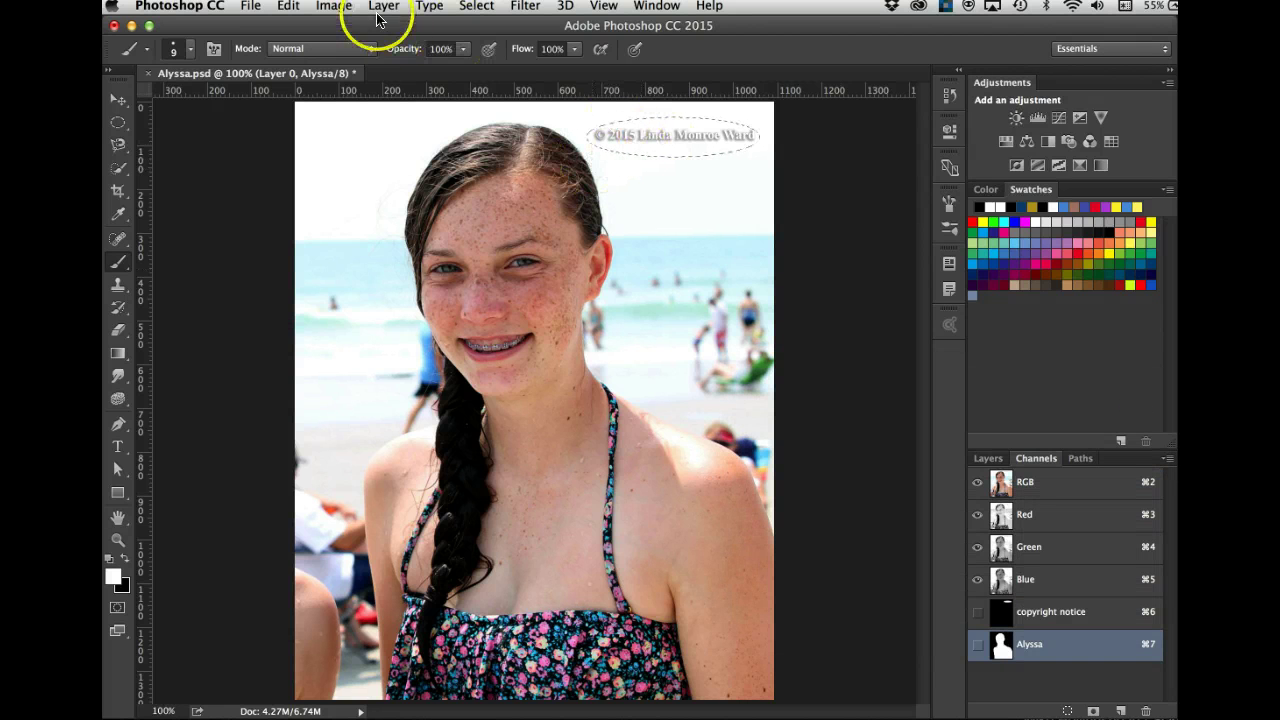
Step: Load the girl's channel with the Add to Selection operation and deselect everything
click(476, 6)
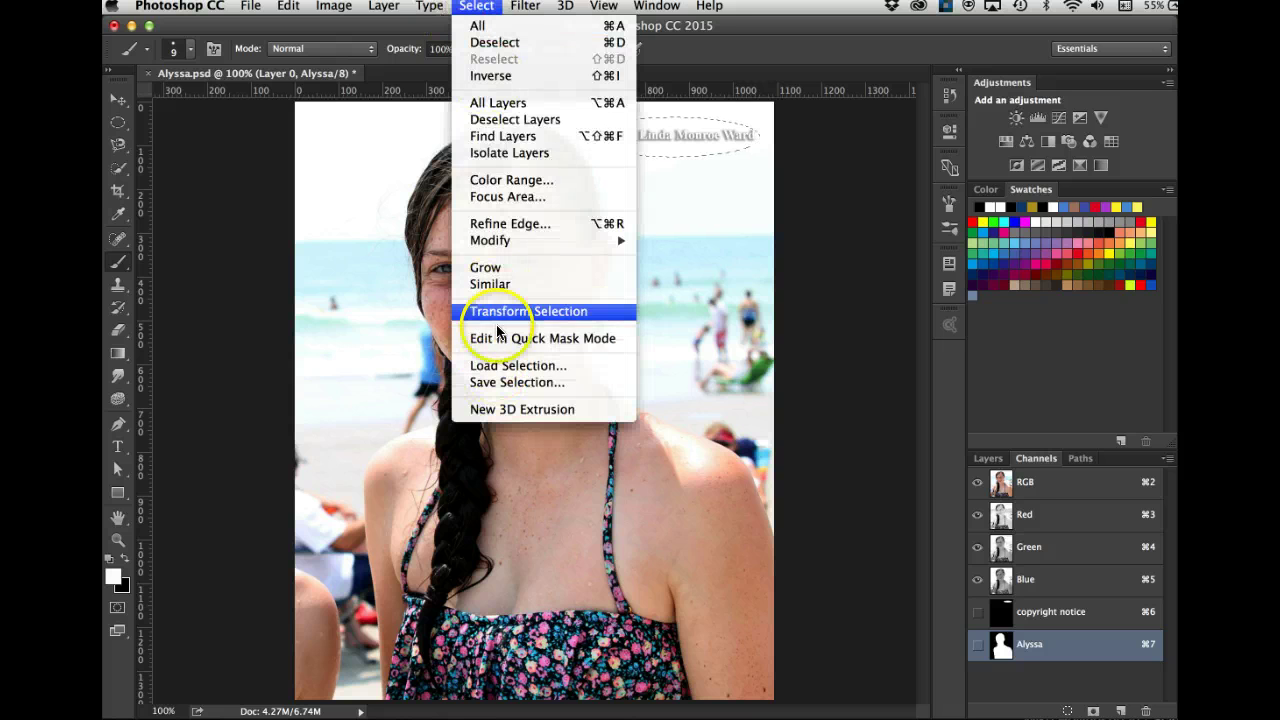
click(498, 366)
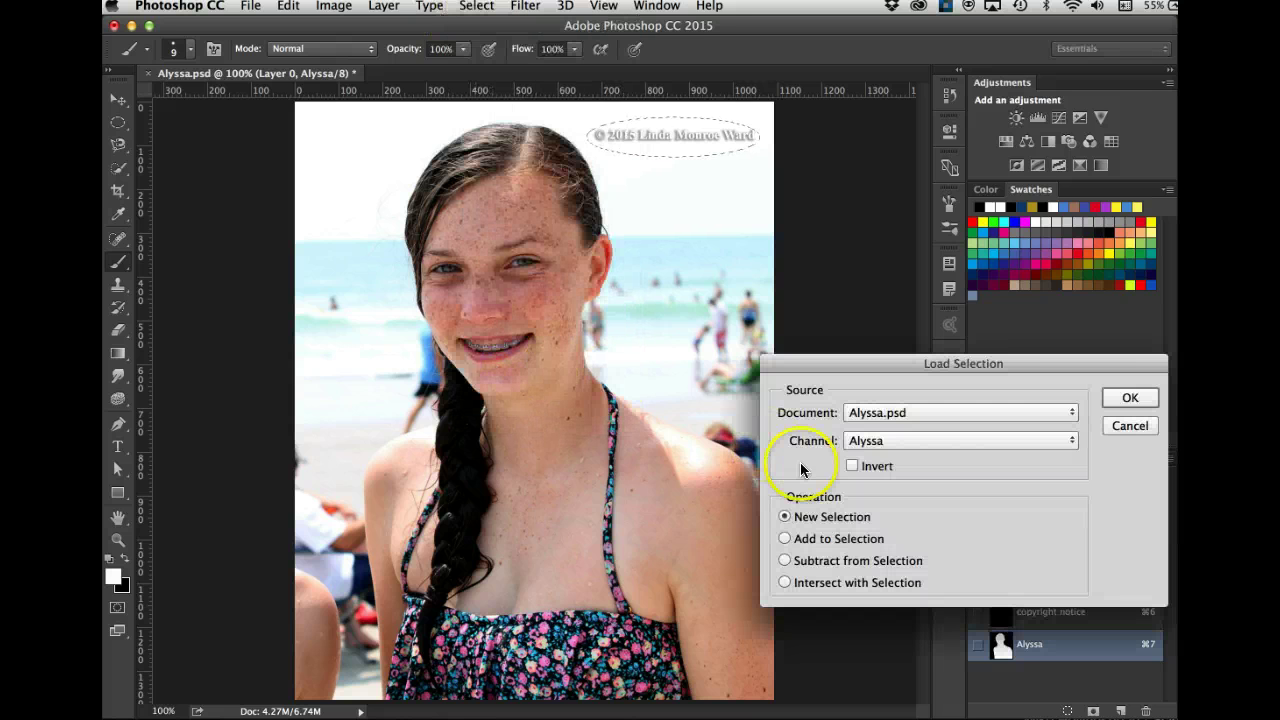
click(784, 538)
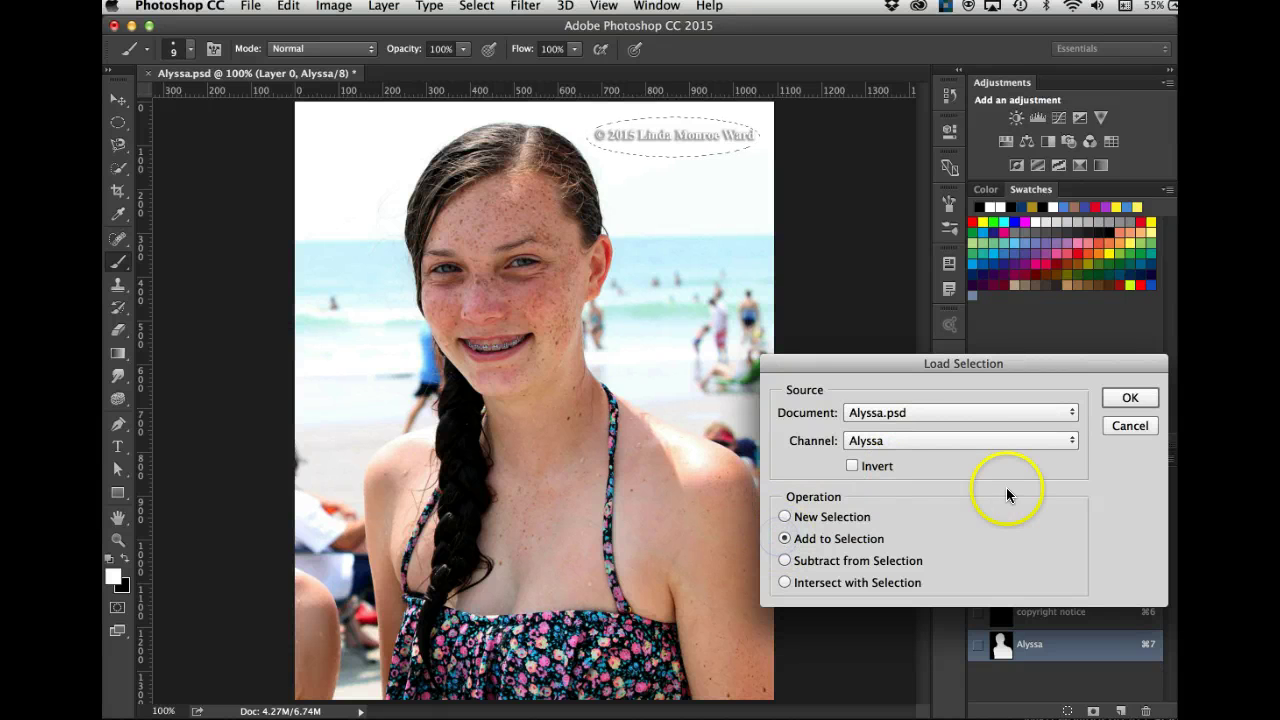
click(1070, 439)
click(1072, 447)
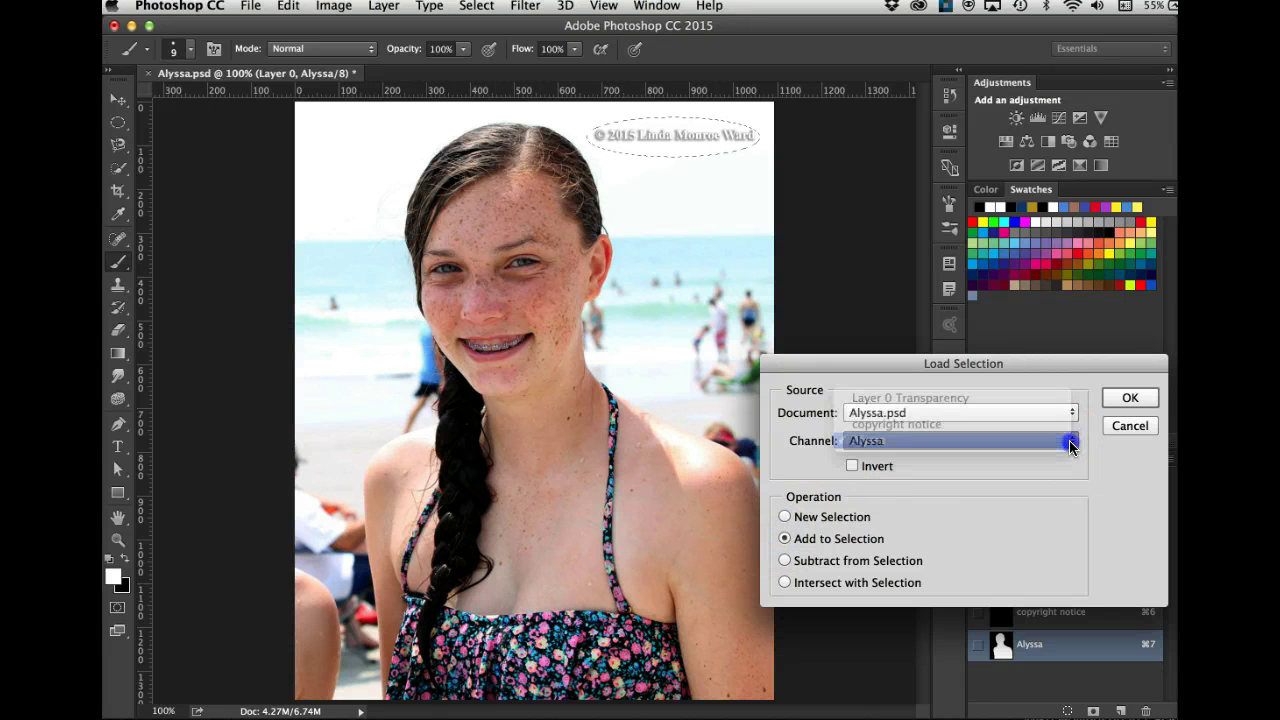
click(1123, 398)
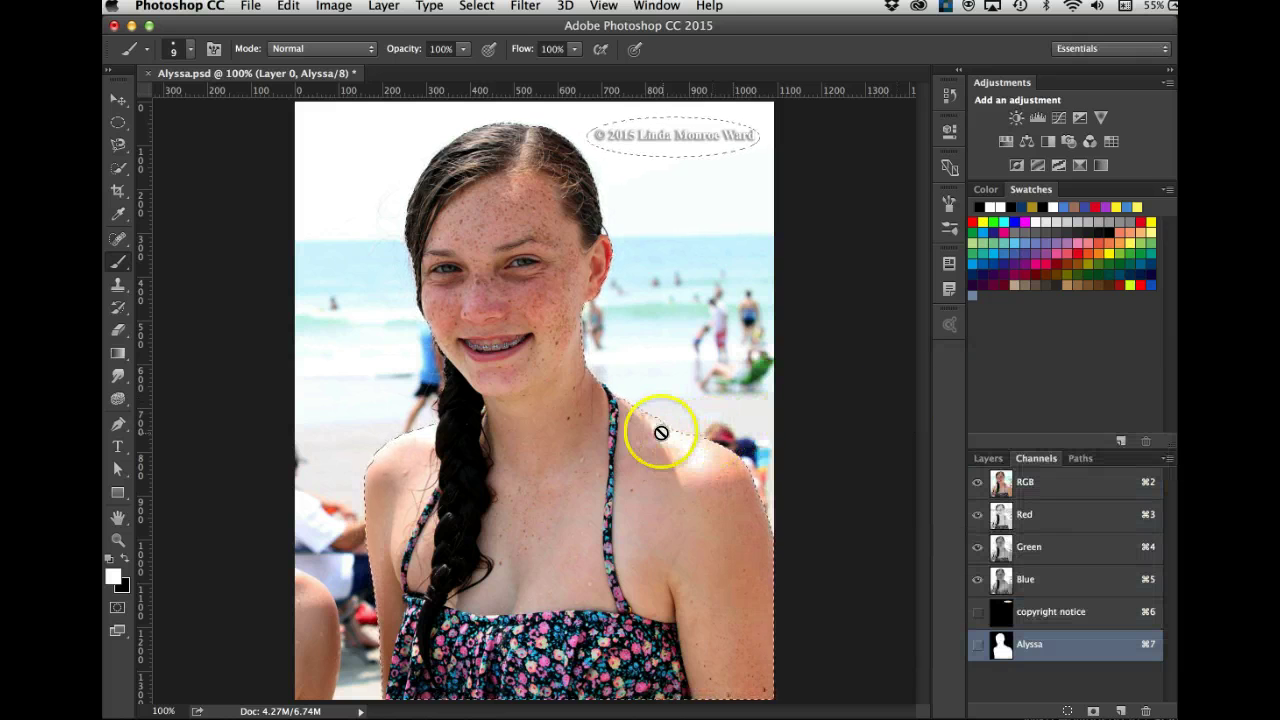
mouse_move(661, 432)
mouse_down()
mouse_move(663, 420)
mouse_move(700, 429)
mouse_move(651, 423)
mouse_move(700, 447)
mouse_move(723, 514)
mouse_up()
key(super+d)
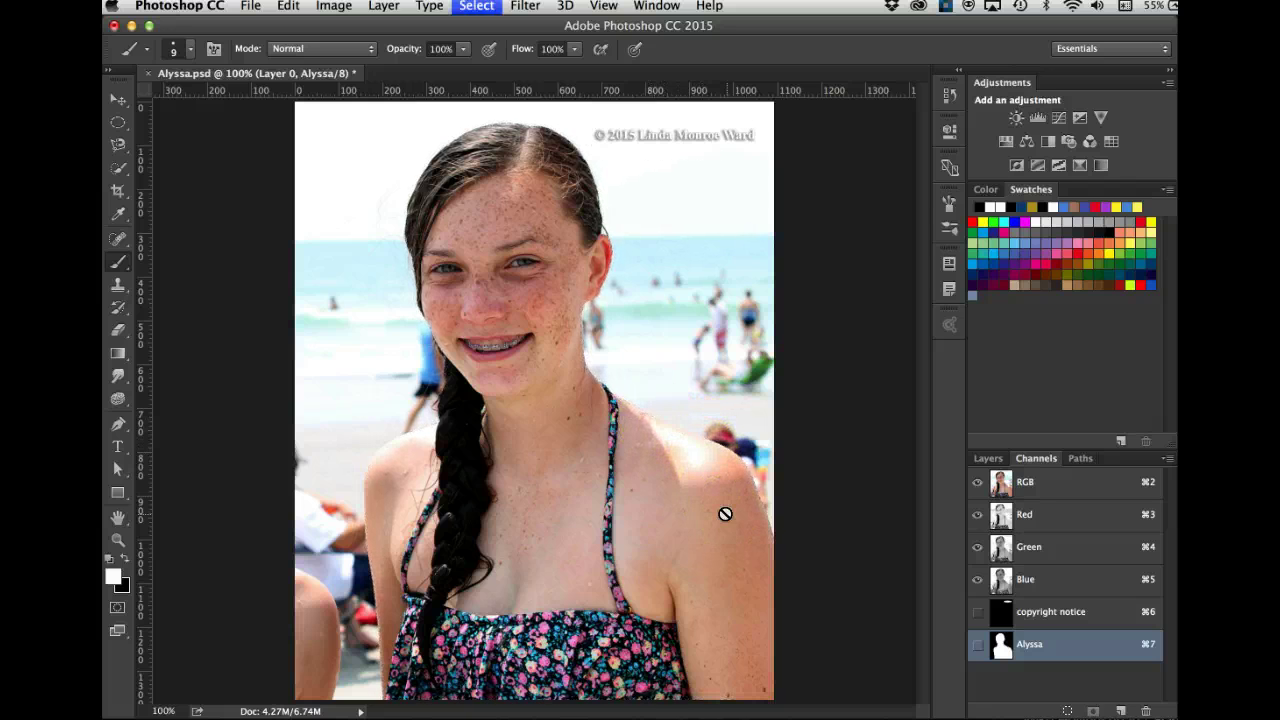
Step: Show the girl's channel overlay and paint white along the missed upper shoulder edge beside the dress strap
click(978, 644)
key(x)
drag(552, 480, 664, 428)
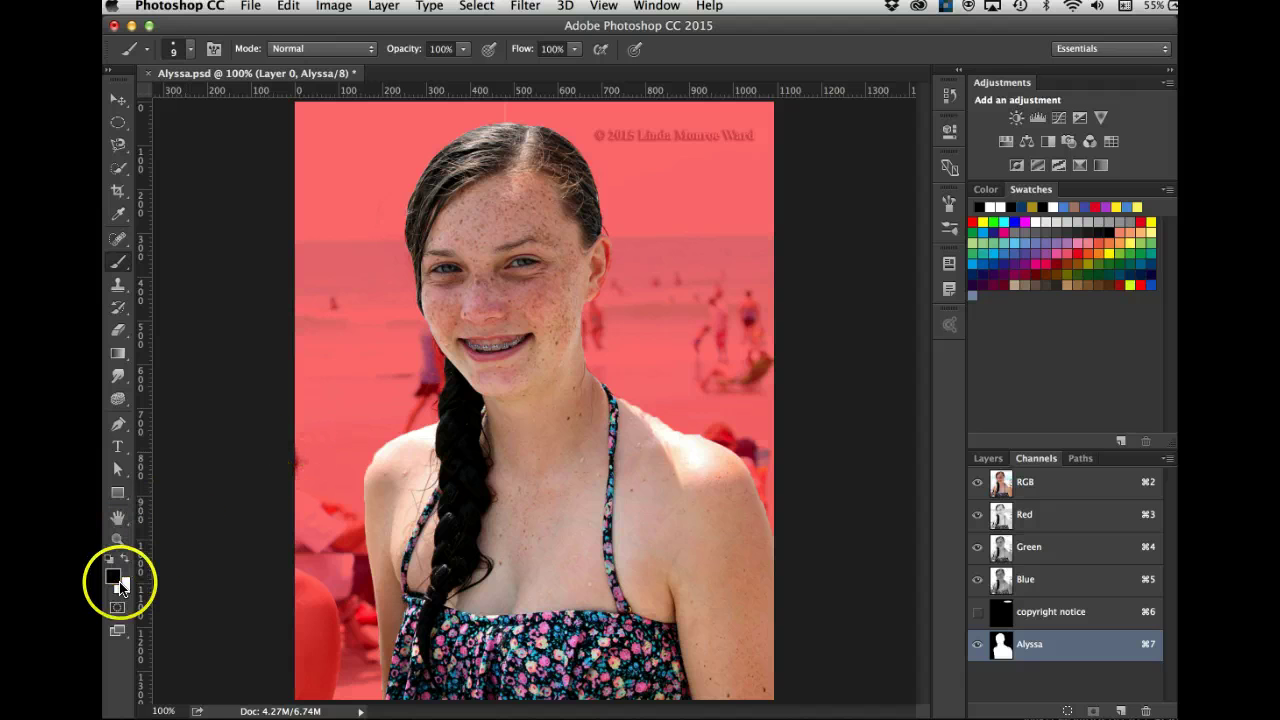
key(x)
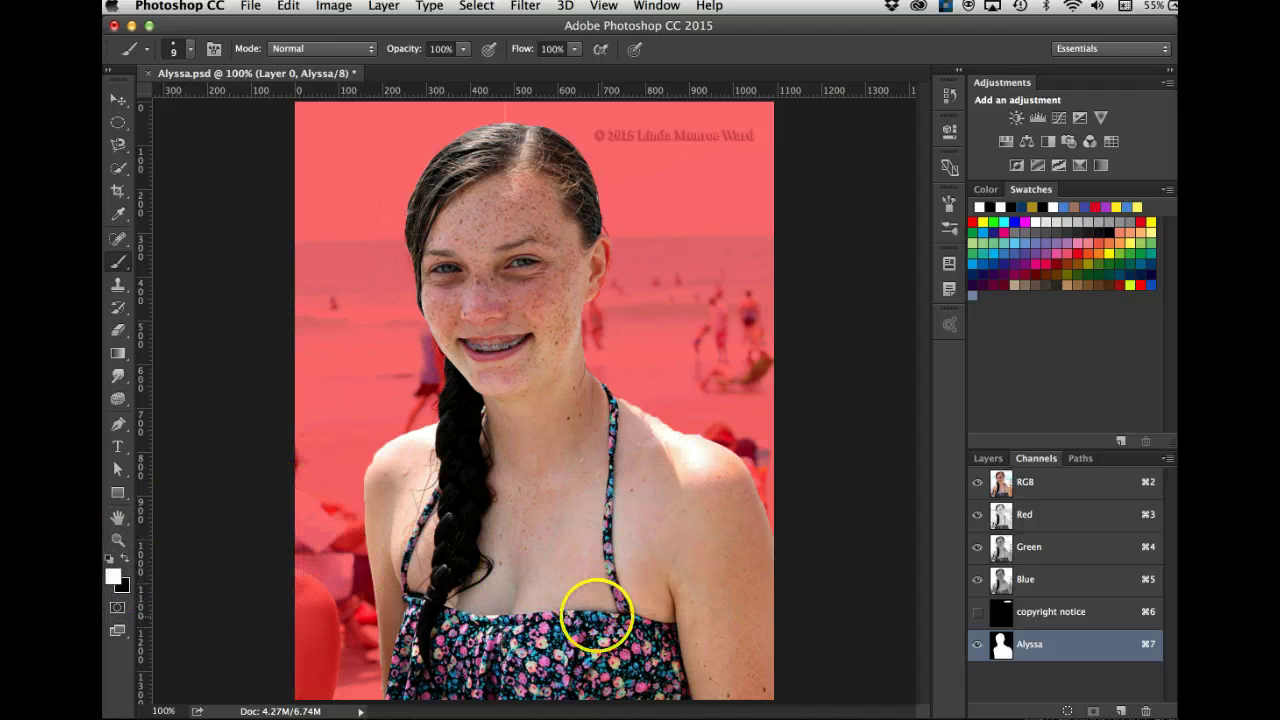
click(661, 425)
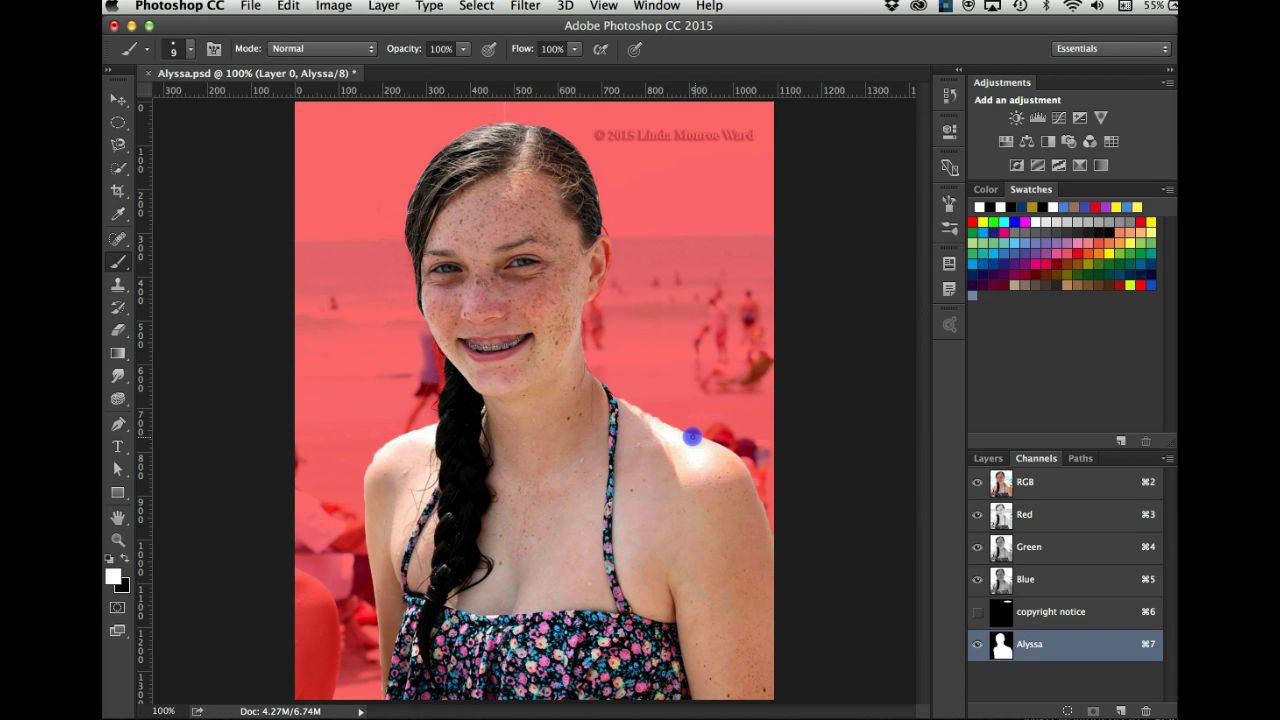
mouse_move(692, 437)
mouse_down()
mouse_move(661, 427)
mouse_move(671, 437)
mouse_up()
Step: Make the RGB composite the active channel and hide the red overlay of the girl's channel
click(1025, 489)
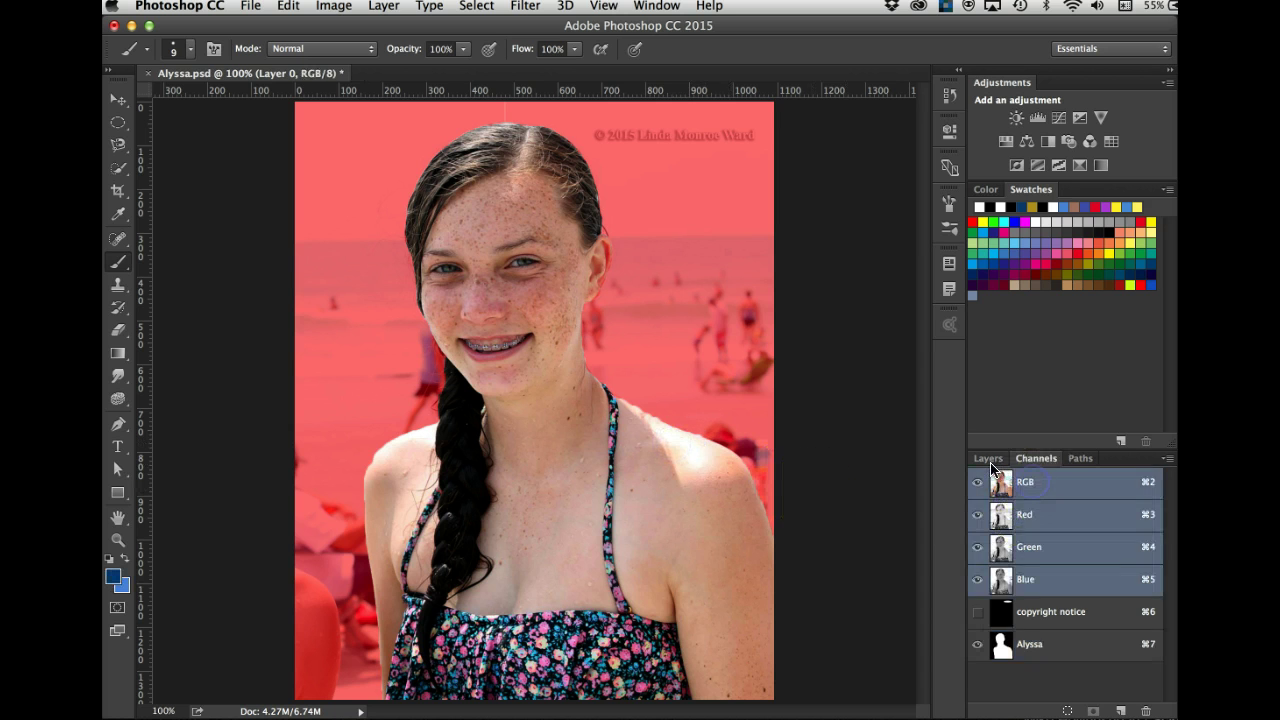
click(989, 462)
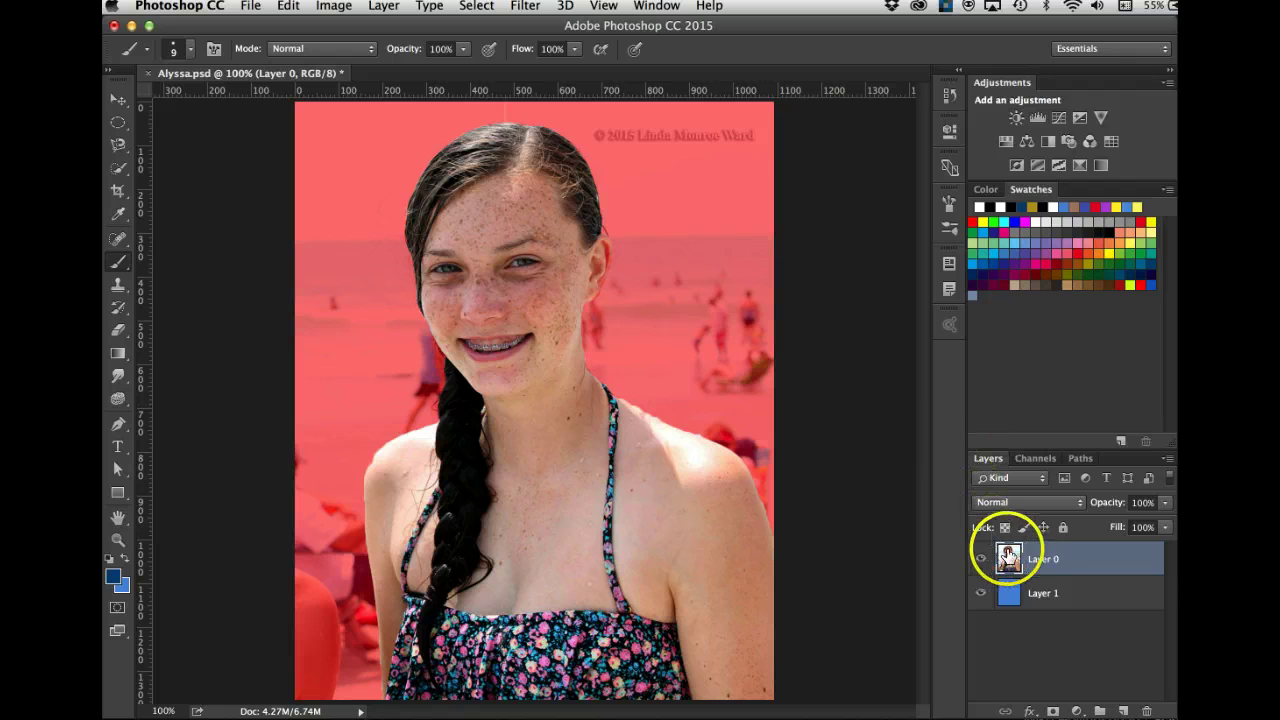
click(1034, 459)
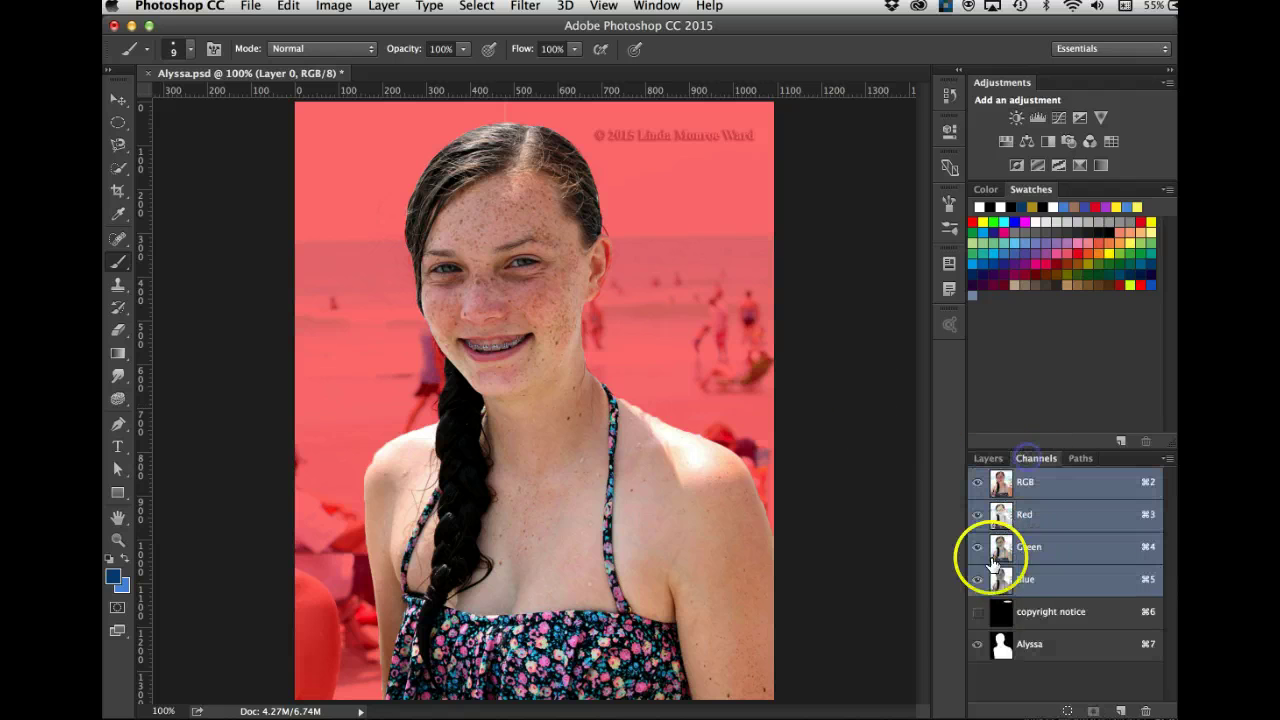
click(976, 644)
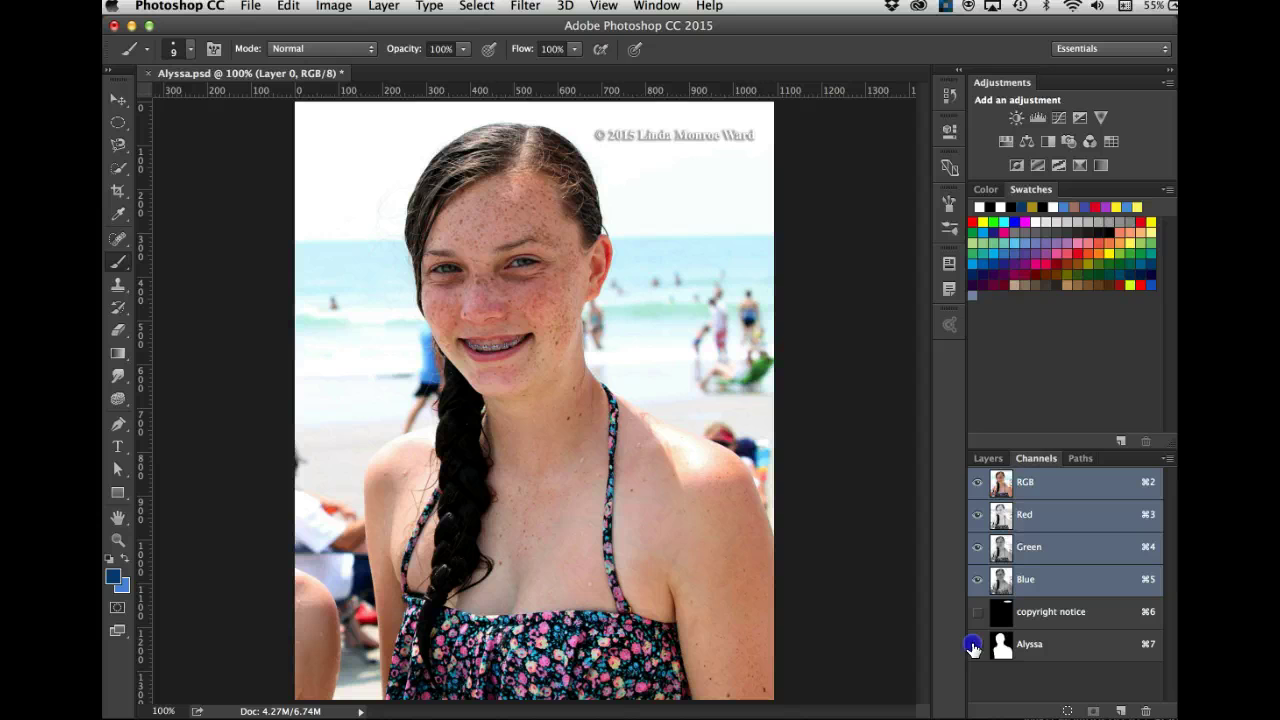
click(989, 458)
Step: Load the copyright notice channel as a selection and add the girl's channel to it
click(1034, 458)
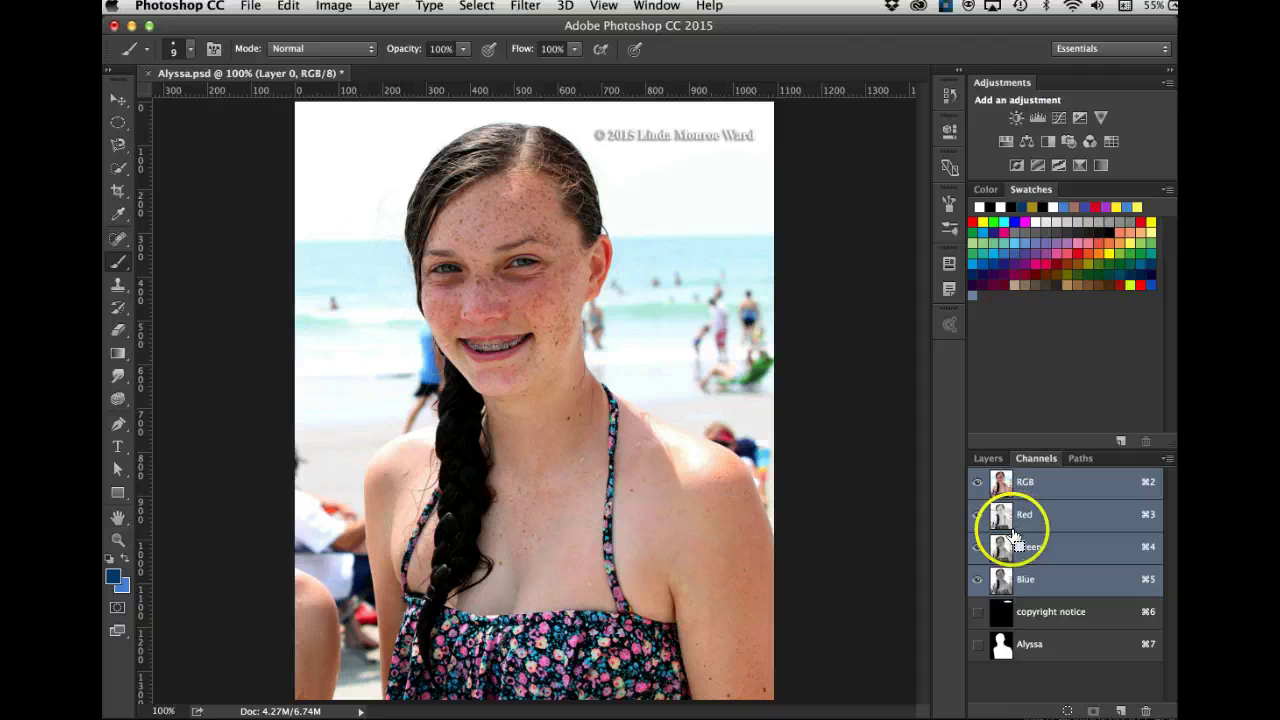
super+click(1001, 612)
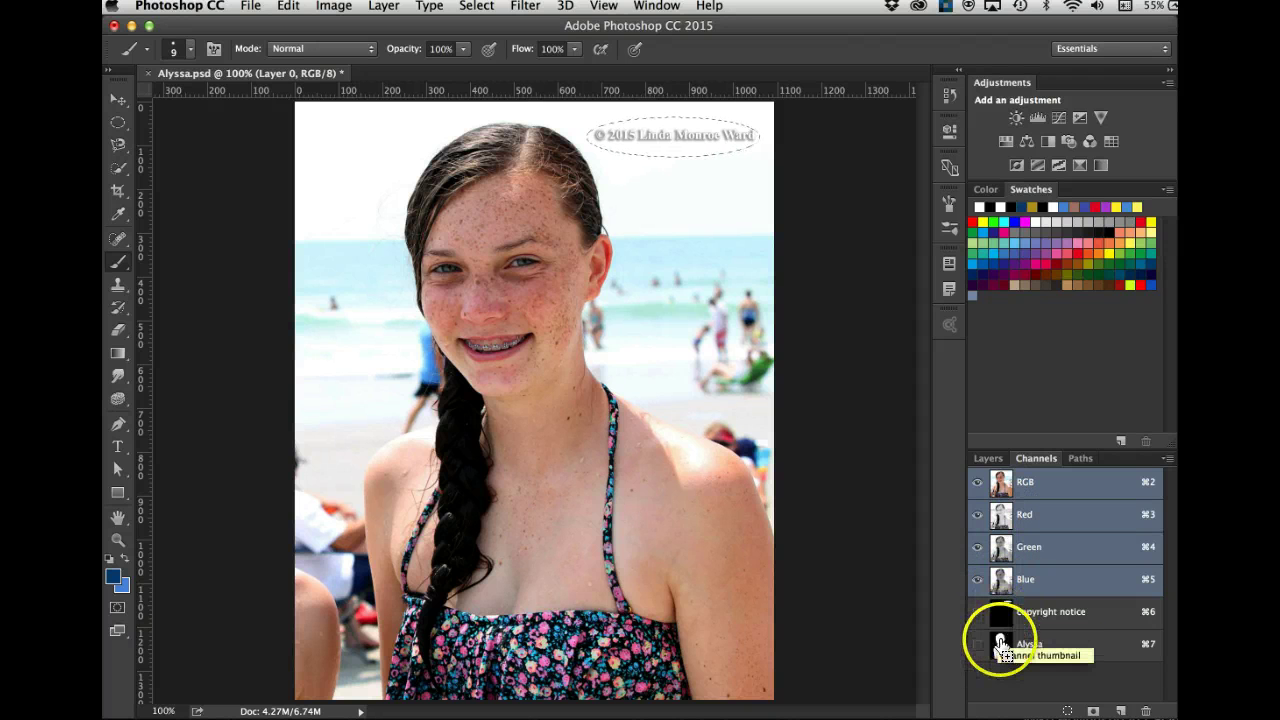
shift+super+click(997, 643)
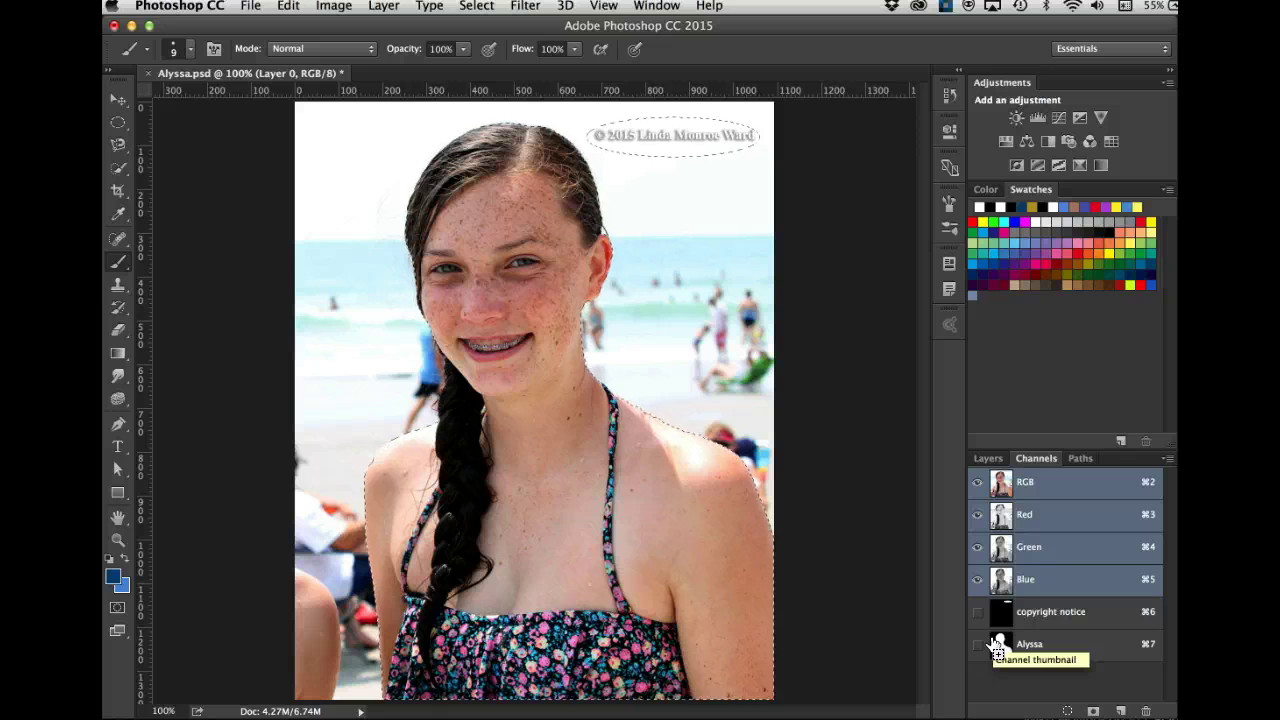
key(super+d)
Step: Copy the selected girl and copyright text from Layer 0 onto a new layer
click(988, 458)
click(1088, 563)
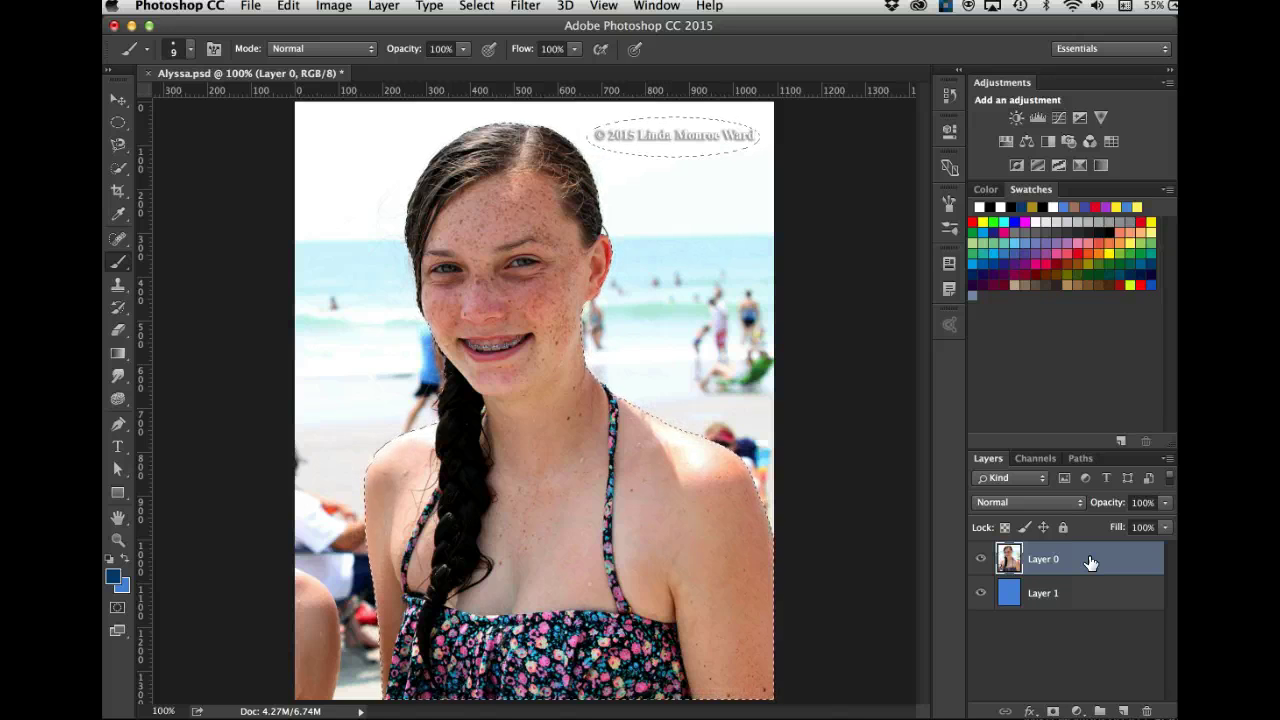
key(super+j)
Step: Check the Layer 2 cutout against the blue background and on transparency, and show Layer 0 and Layer 1 again
alt+click(980, 593)
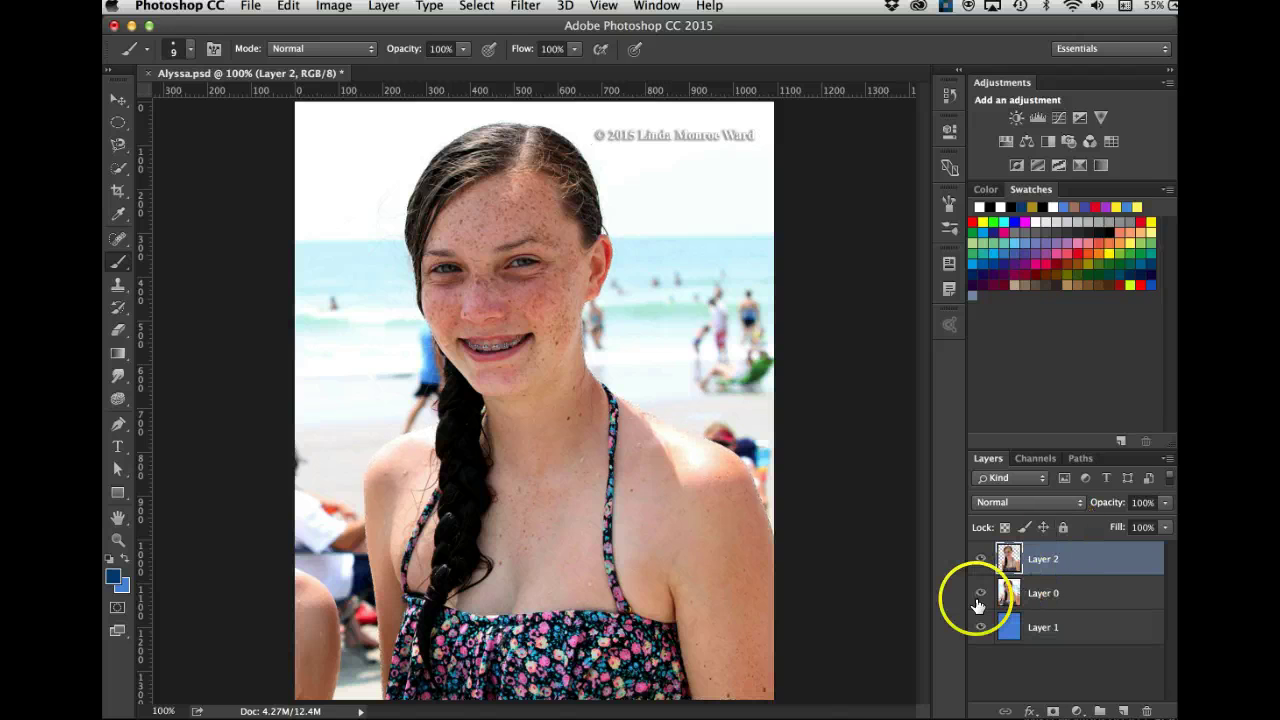
click(980, 594)
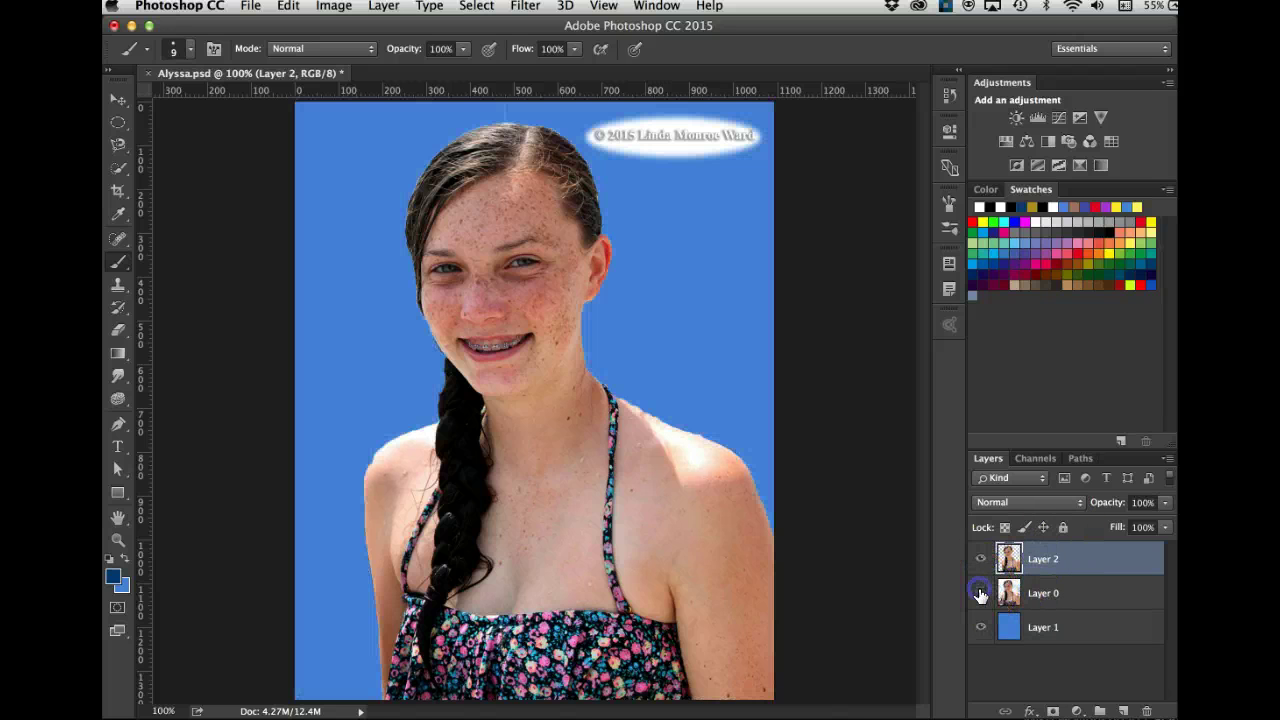
click(1140, 568)
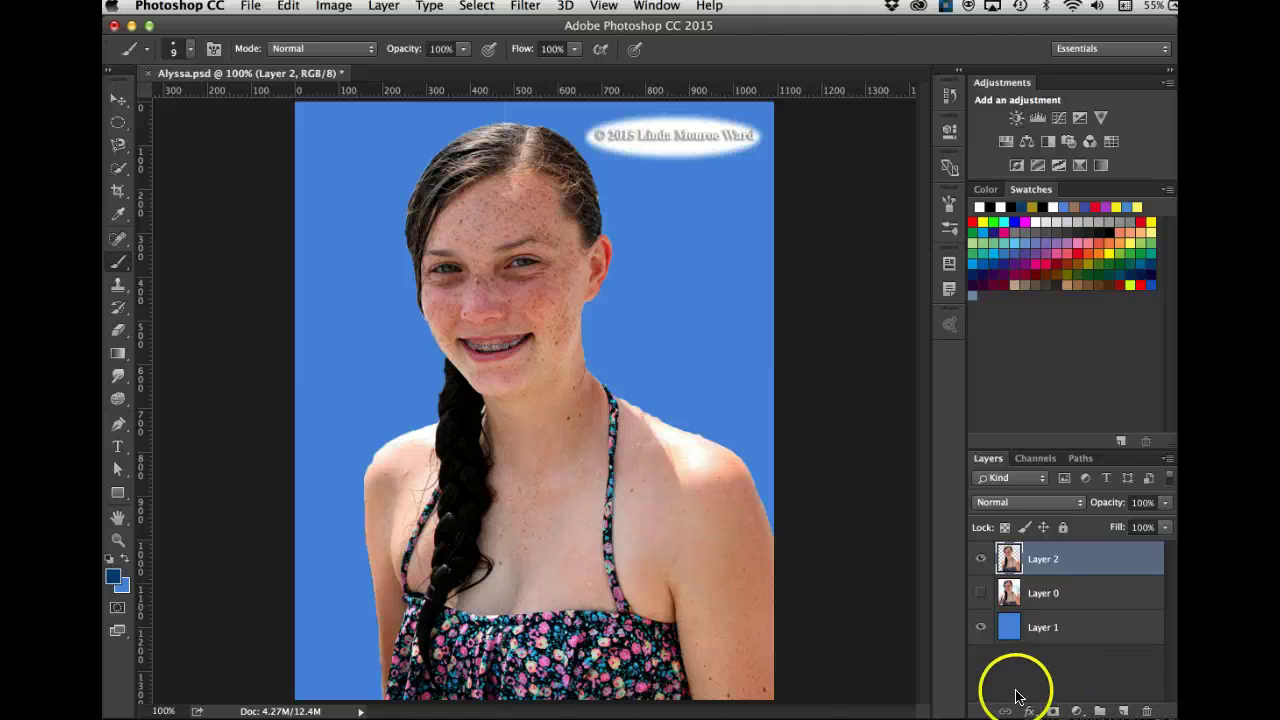
click(980, 627)
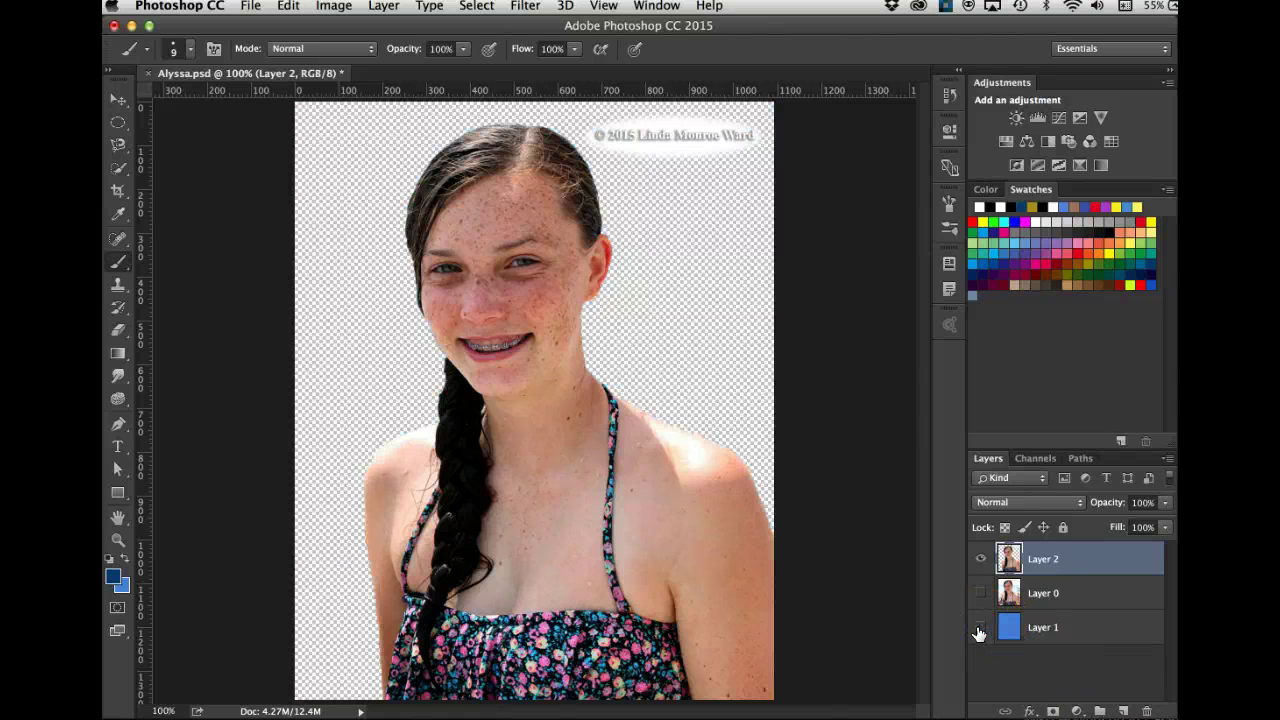
click(979, 628)
click(981, 593)
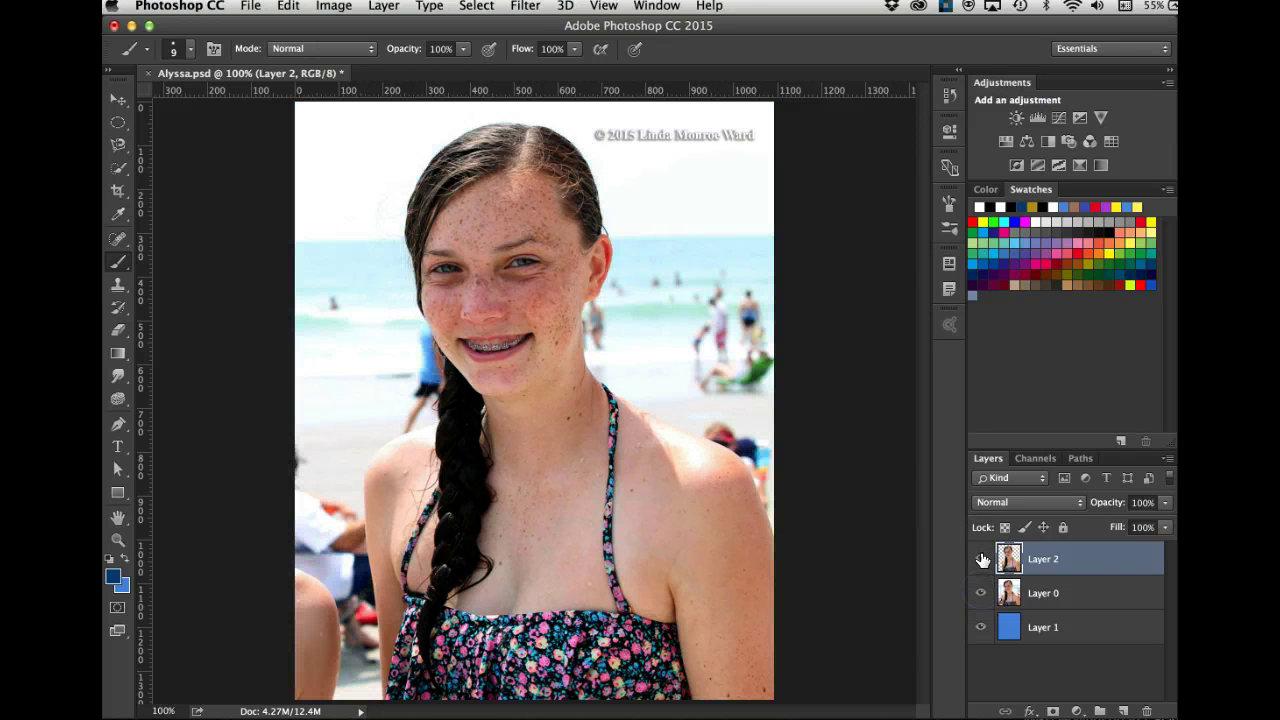
Step: Hide Layer 2, look over the saved channels and return to the layer list
click(981, 559)
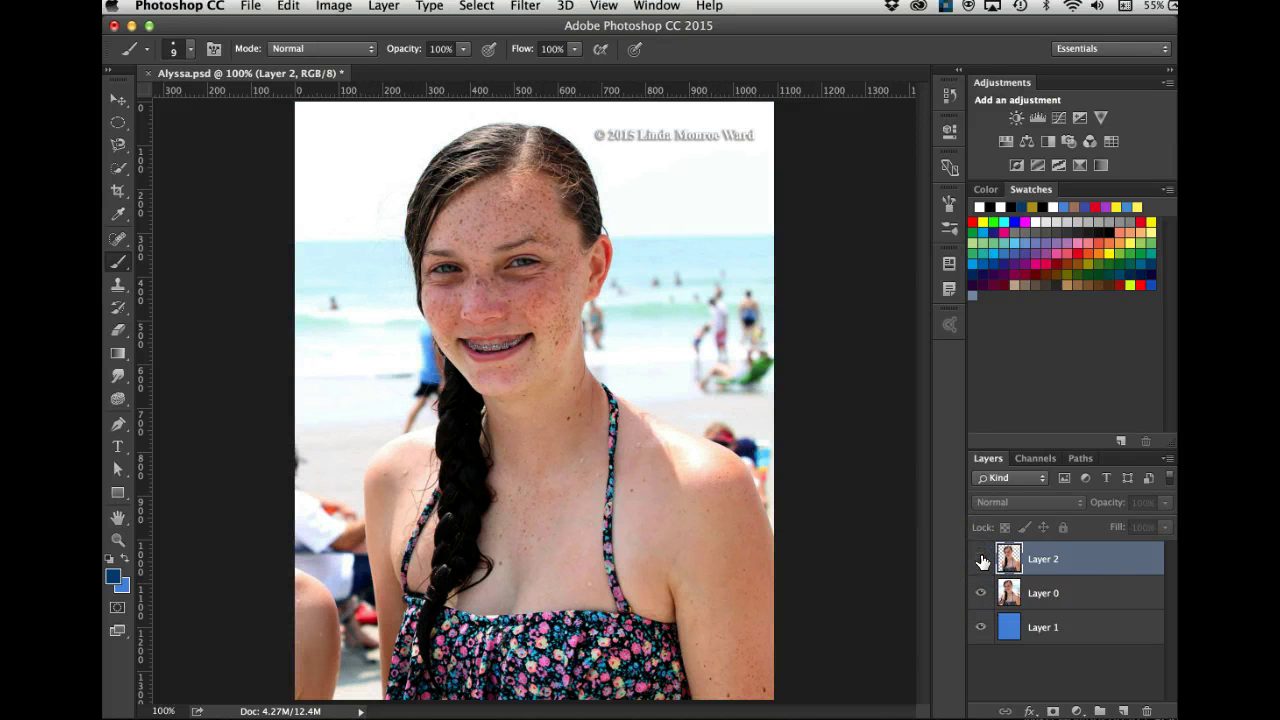
click(1033, 458)
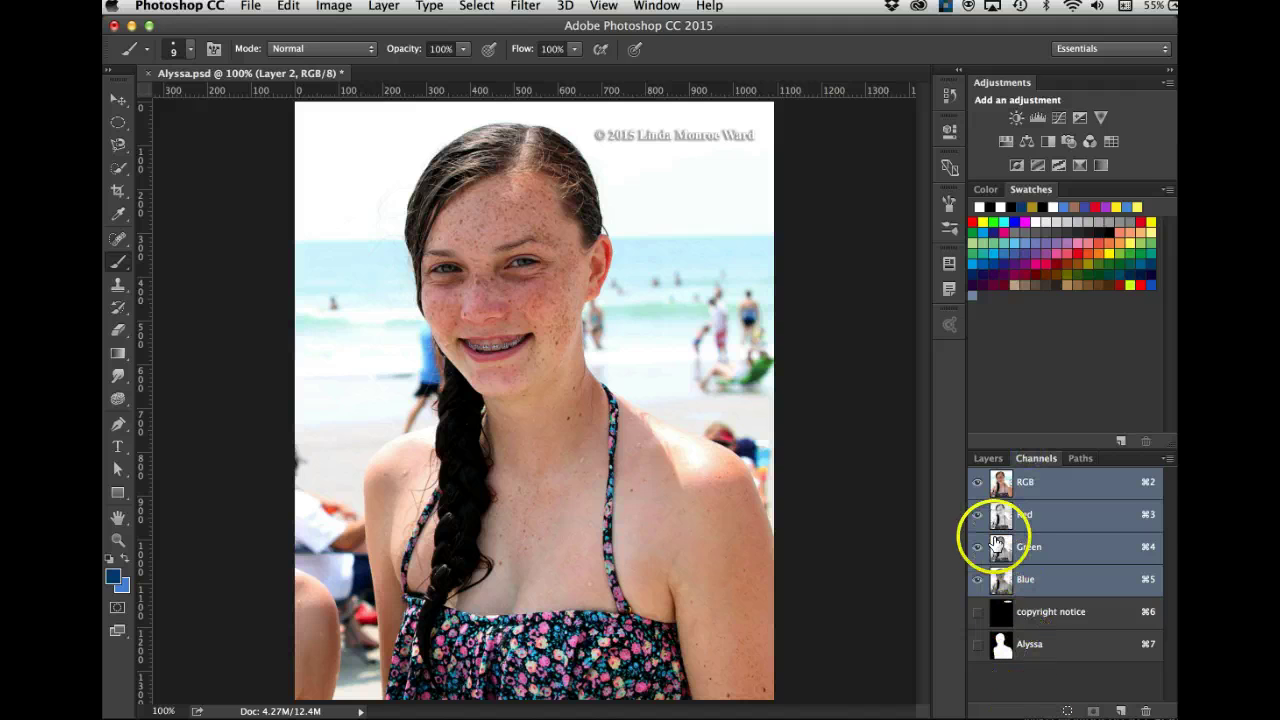
click(988, 458)
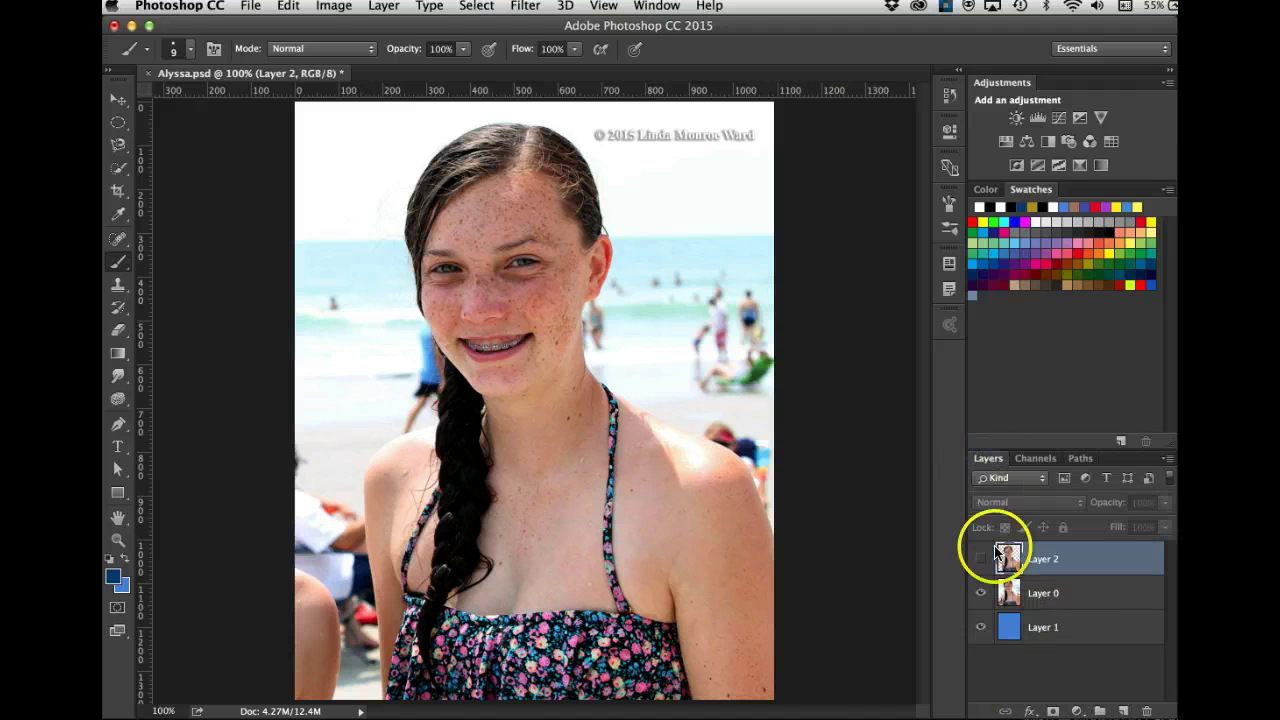
Step: Reload the copyright notice channel as a selection and add the girl's alpha channel to the selected area
click(1036, 458)
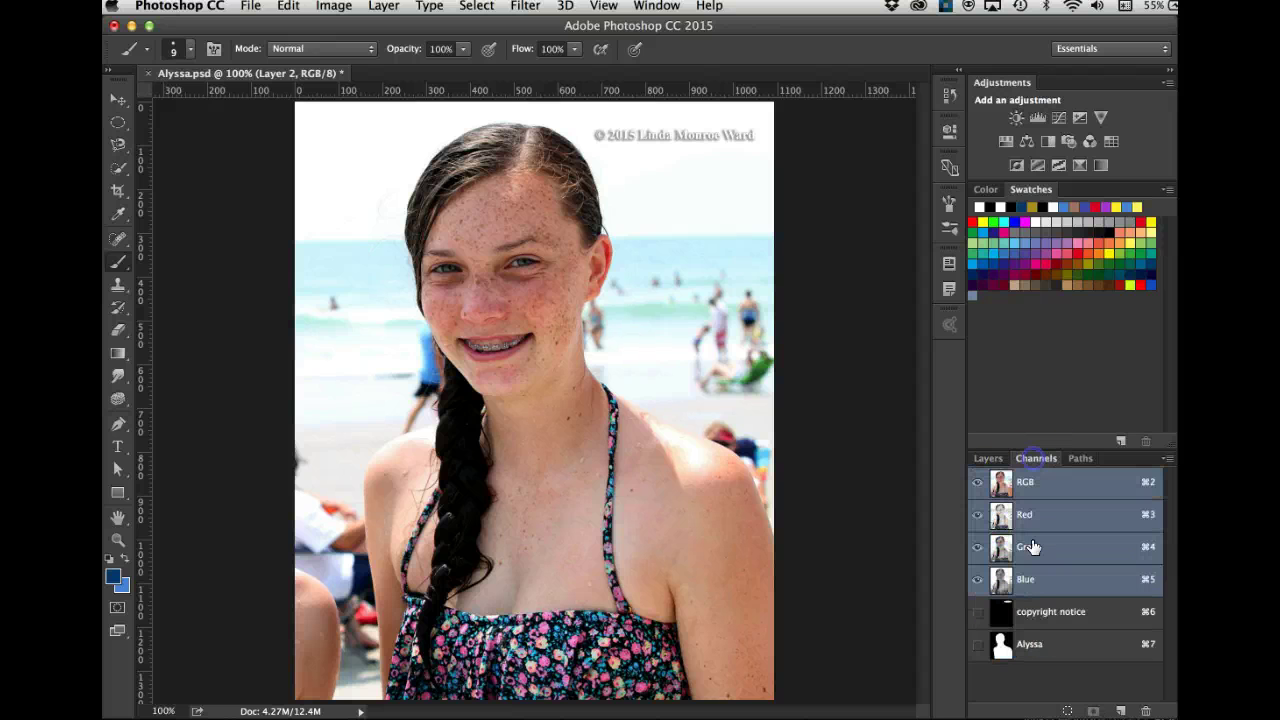
super+click(998, 610)
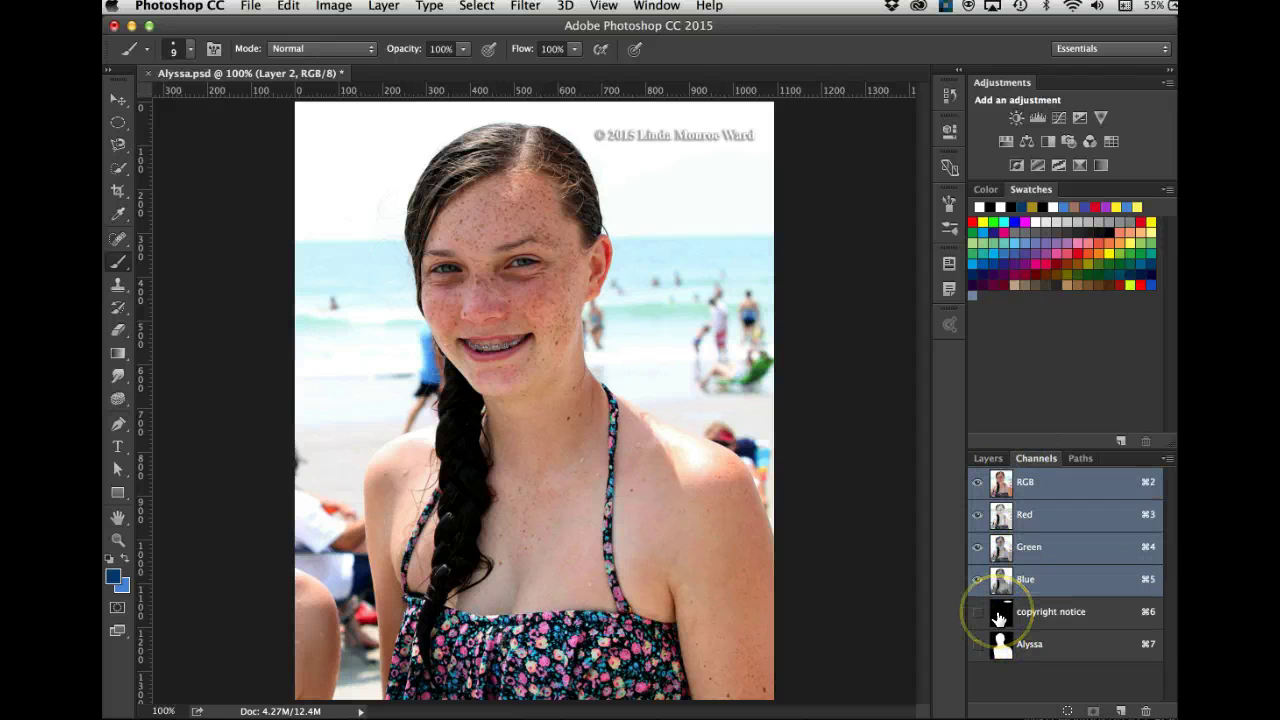
super+click(999, 618)
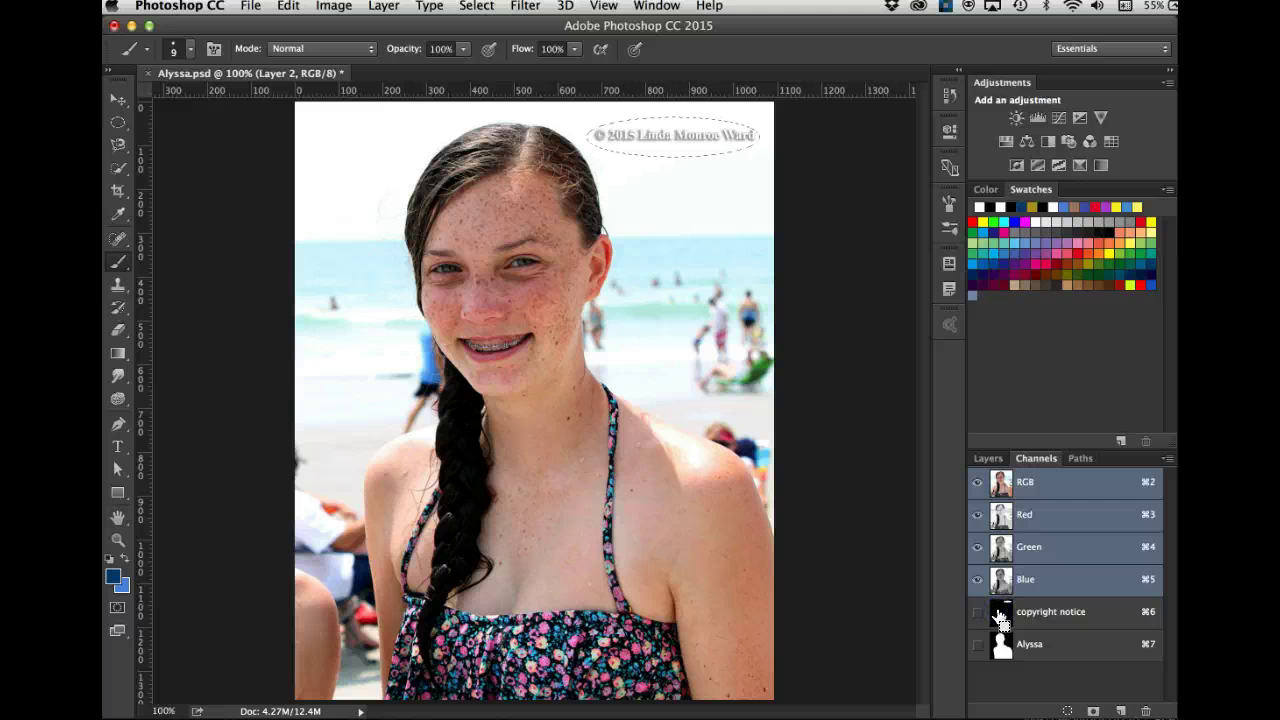
shift+super+click(1000, 644)
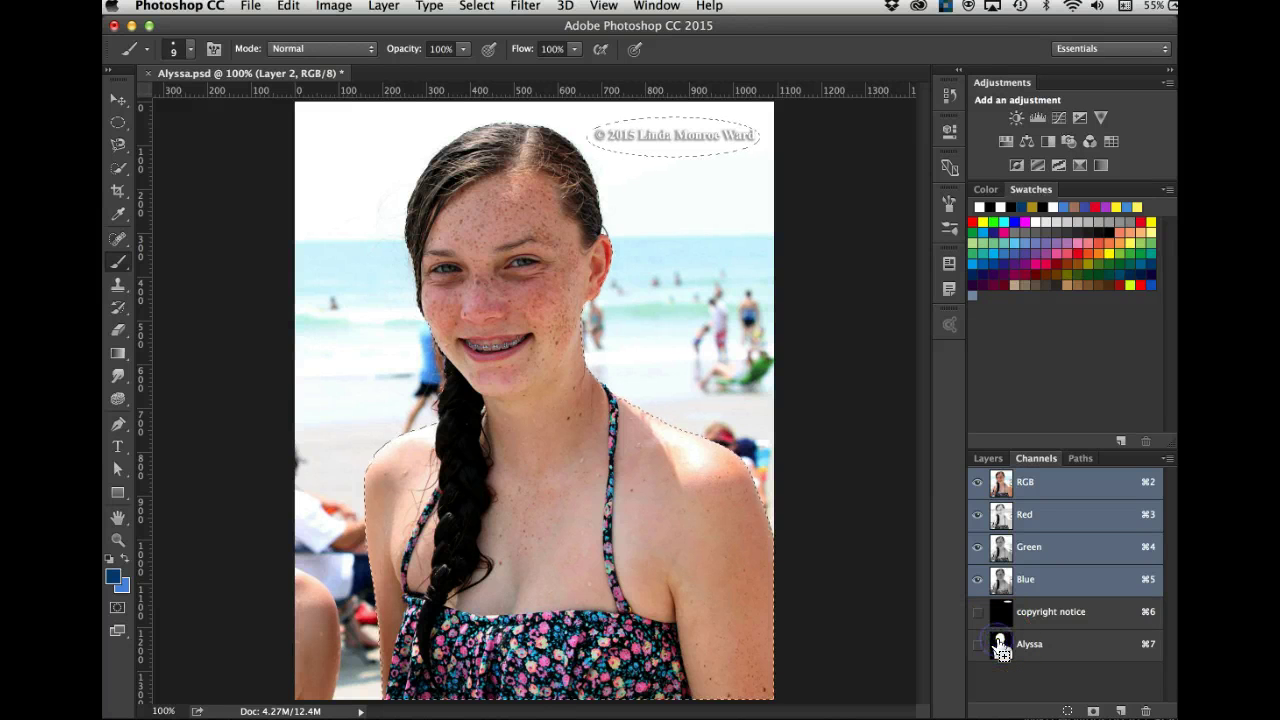
click(862, 545)
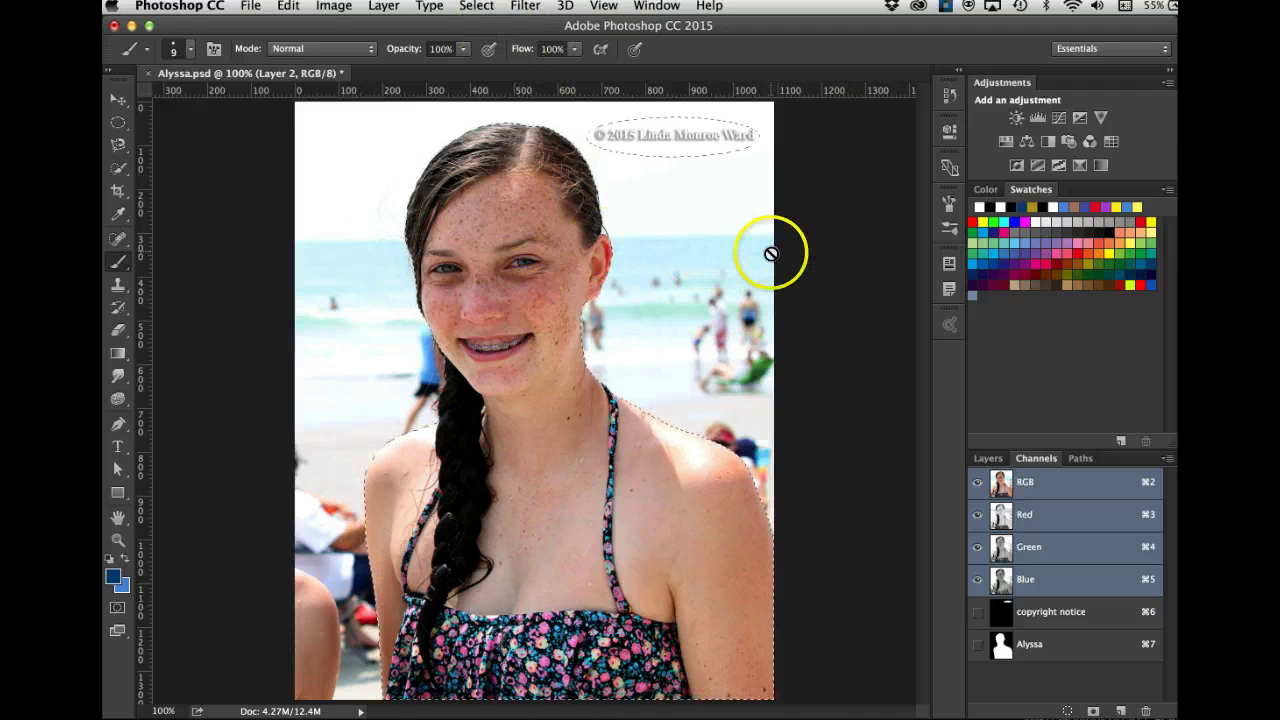
Step: Hide Layer 0 and show the Layer 2 cutout over the blue Layer 1, and return to the channel list
click(988, 458)
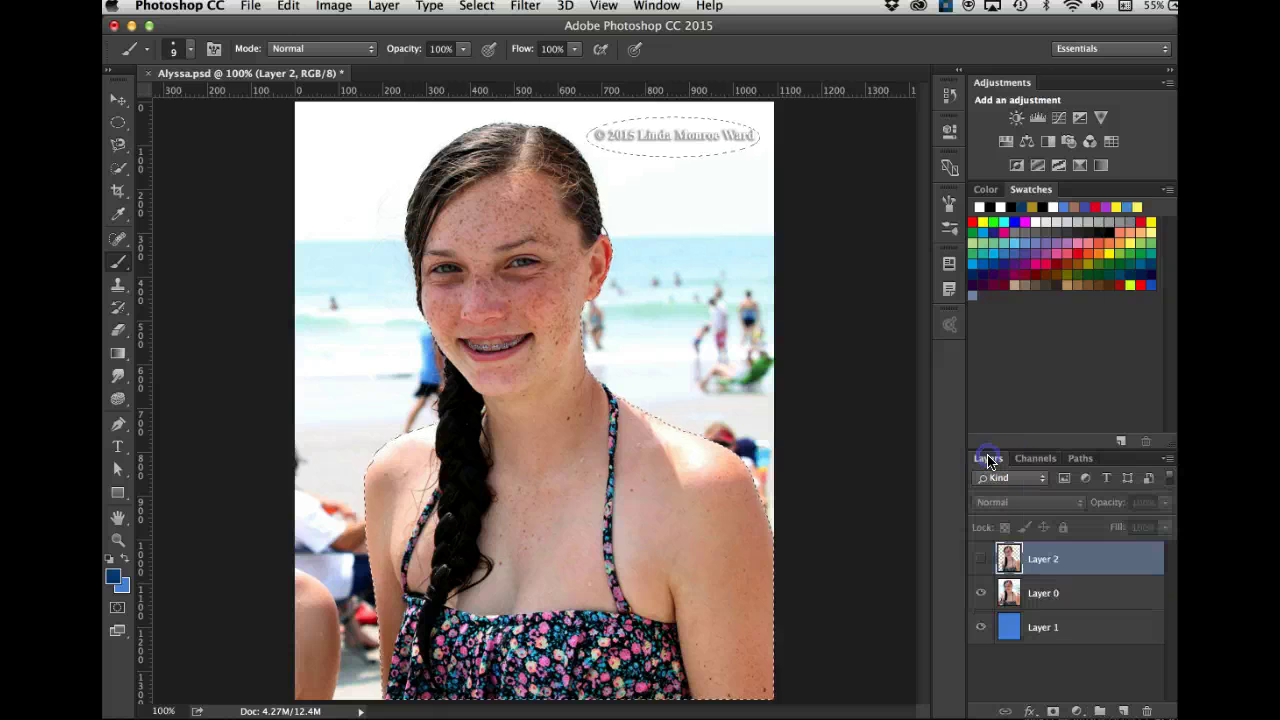
click(980, 593)
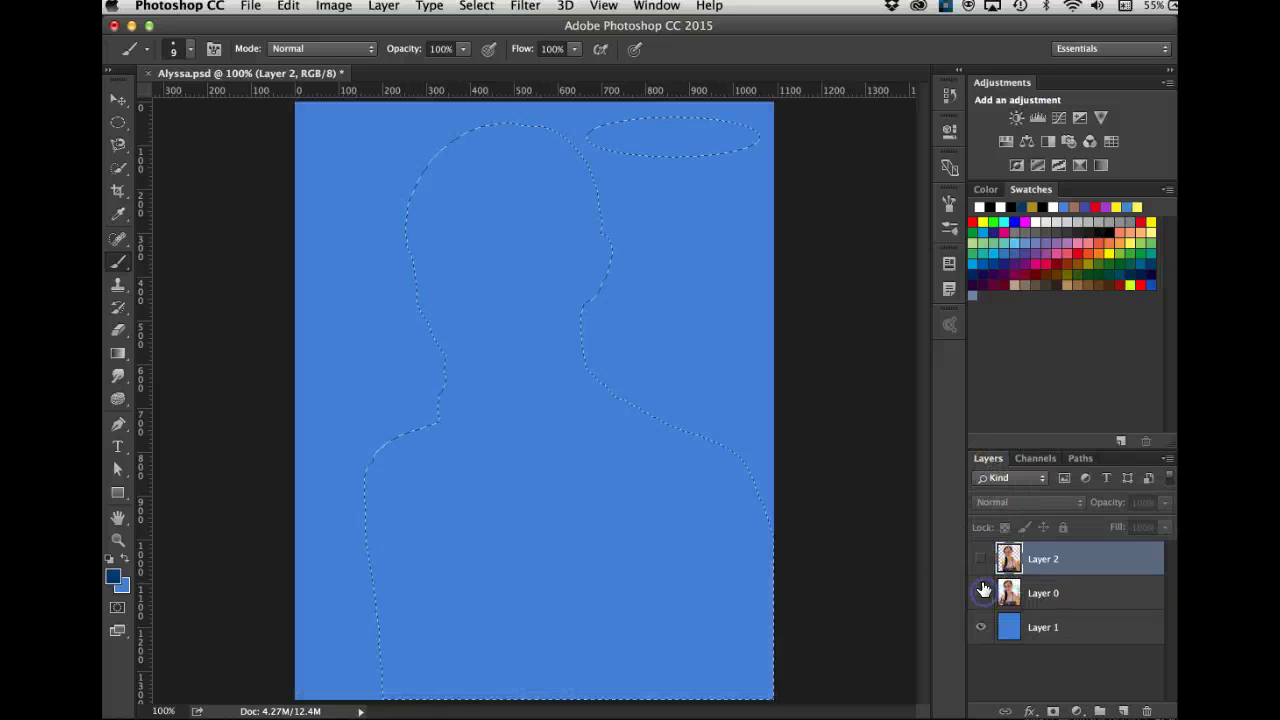
click(980, 561)
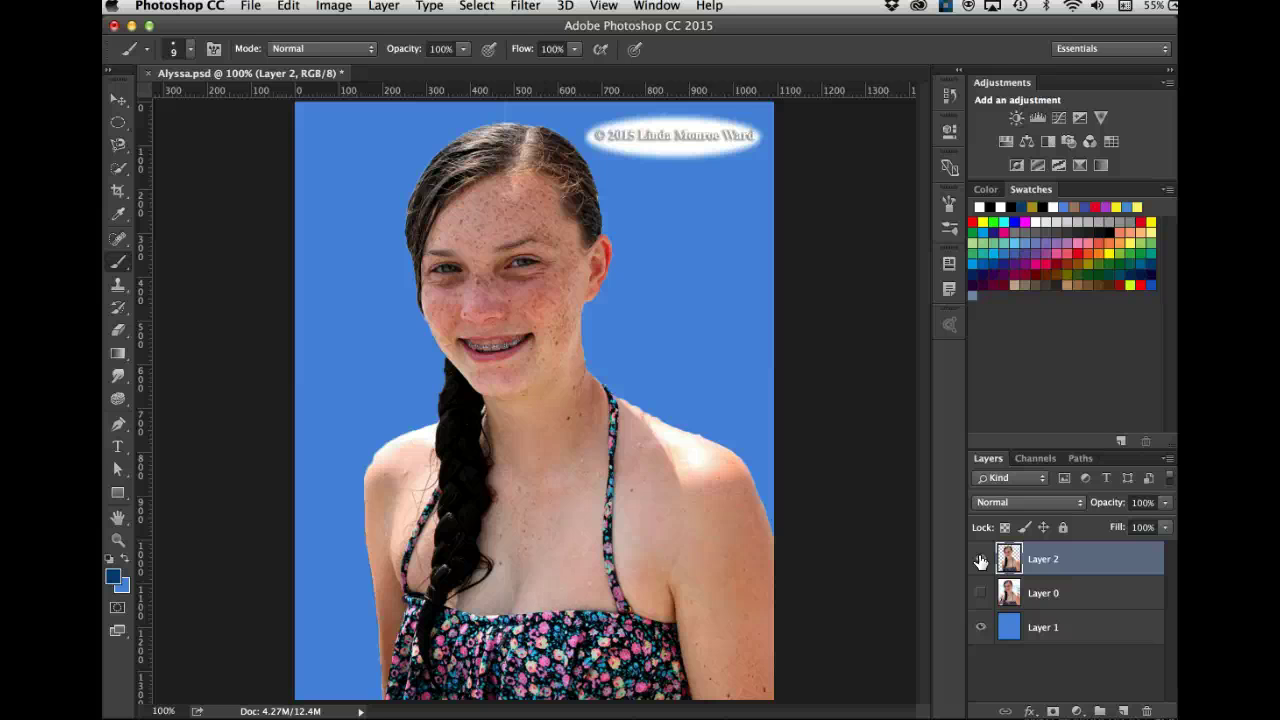
click(1034, 459)
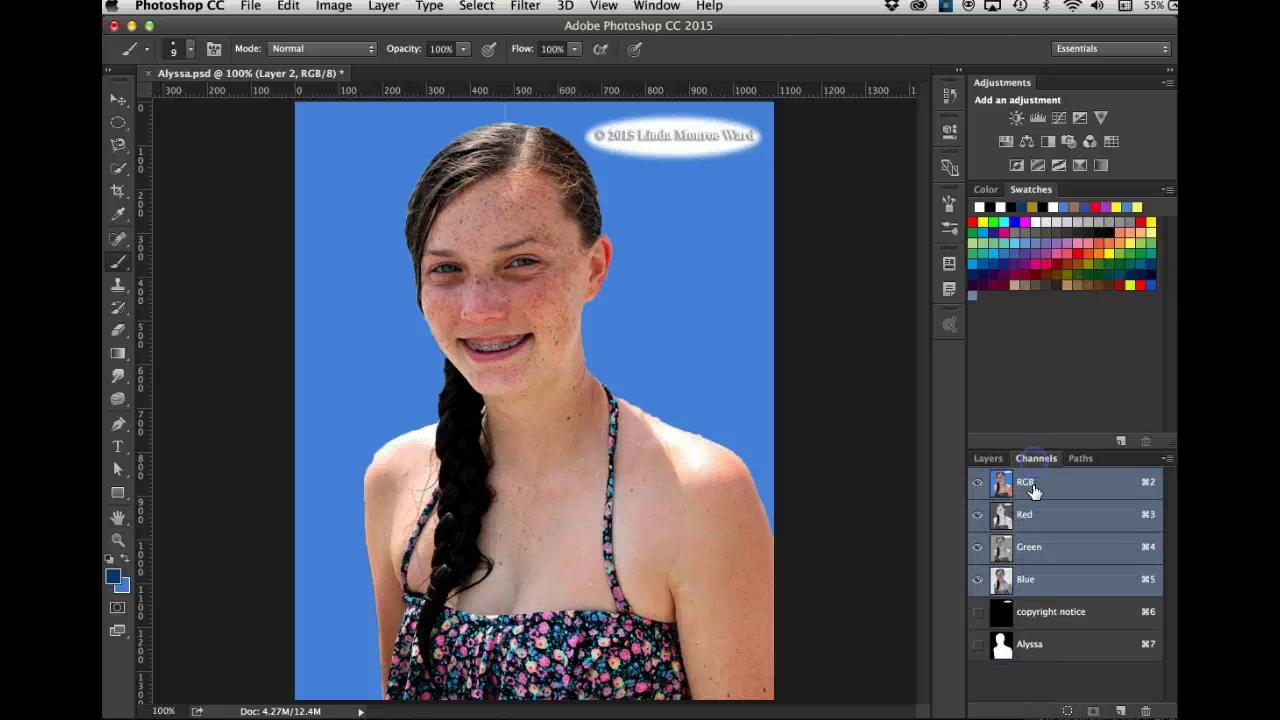